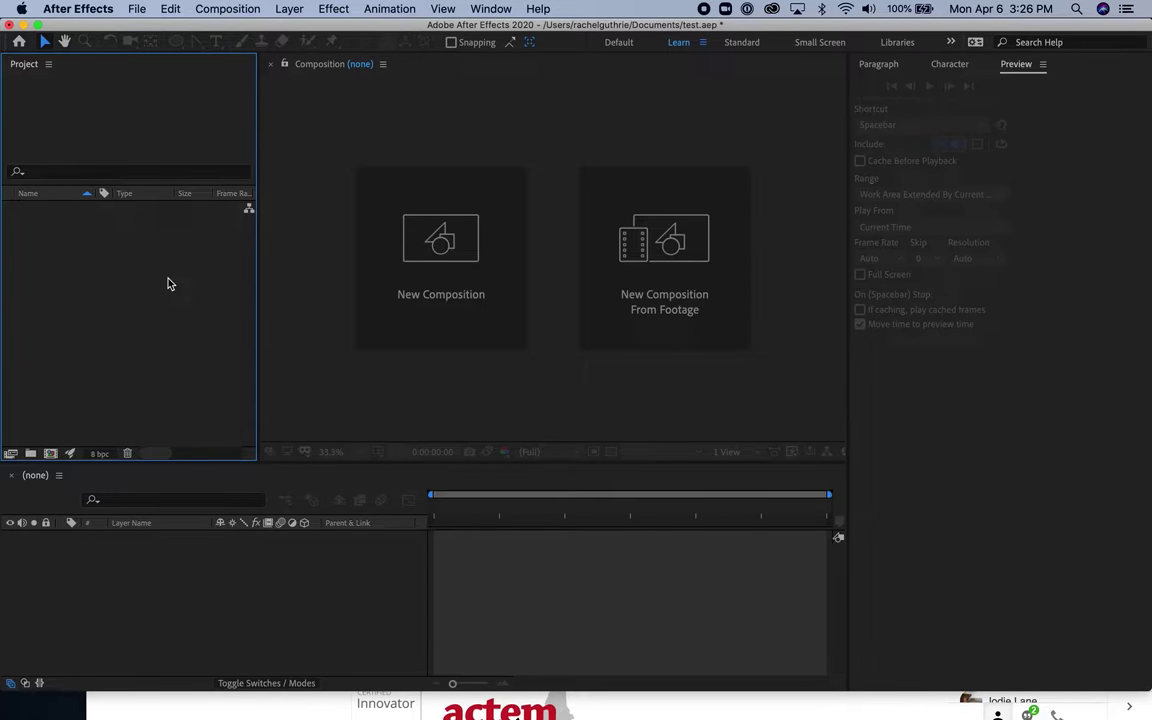
Start a new composition and name it 'RG Bouncing Balls', fixing the typo.
{"action": "left_click", "coordinate": [430, 240]}
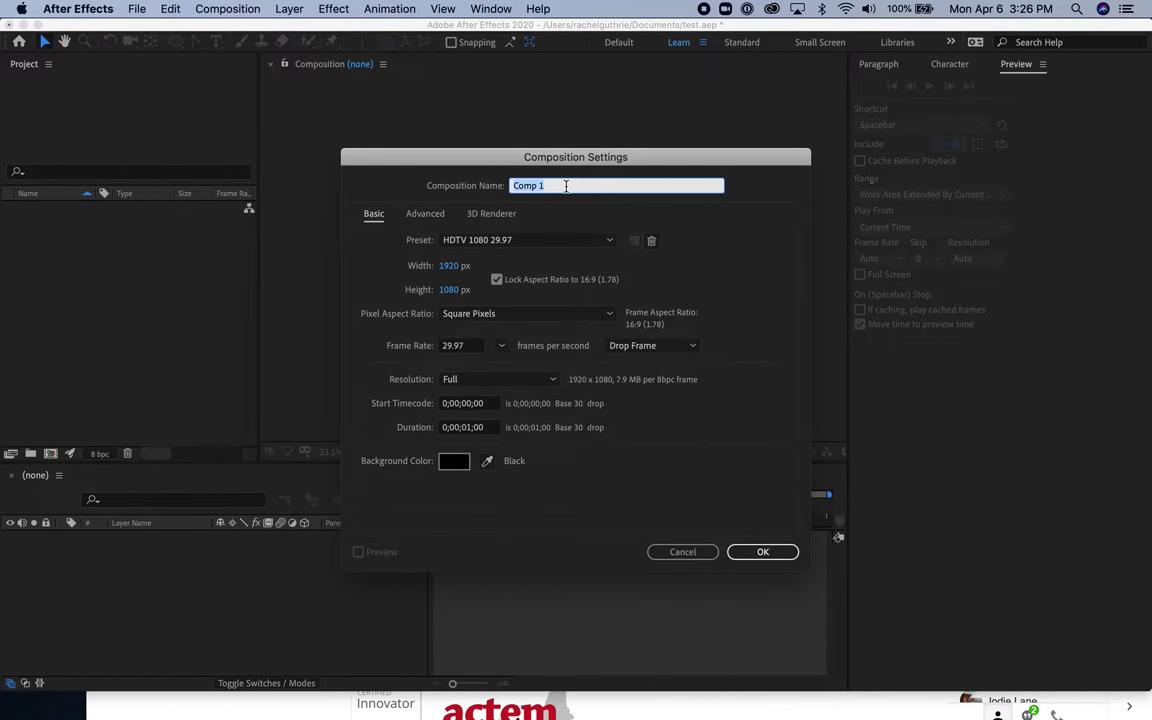
{"action": "left_click", "coordinate": [522, 186]}
{"action": "type", "text": "RG Vouncing"}
{"action": "left_click", "coordinate": [528, 185]}
{"action": "key", "text": "BackSpace"}
{"action": "type", "text": "B"}
Set the composition duration to 0;00;00;30 (one second).
{"action": "left_click", "coordinate": [494, 428]}
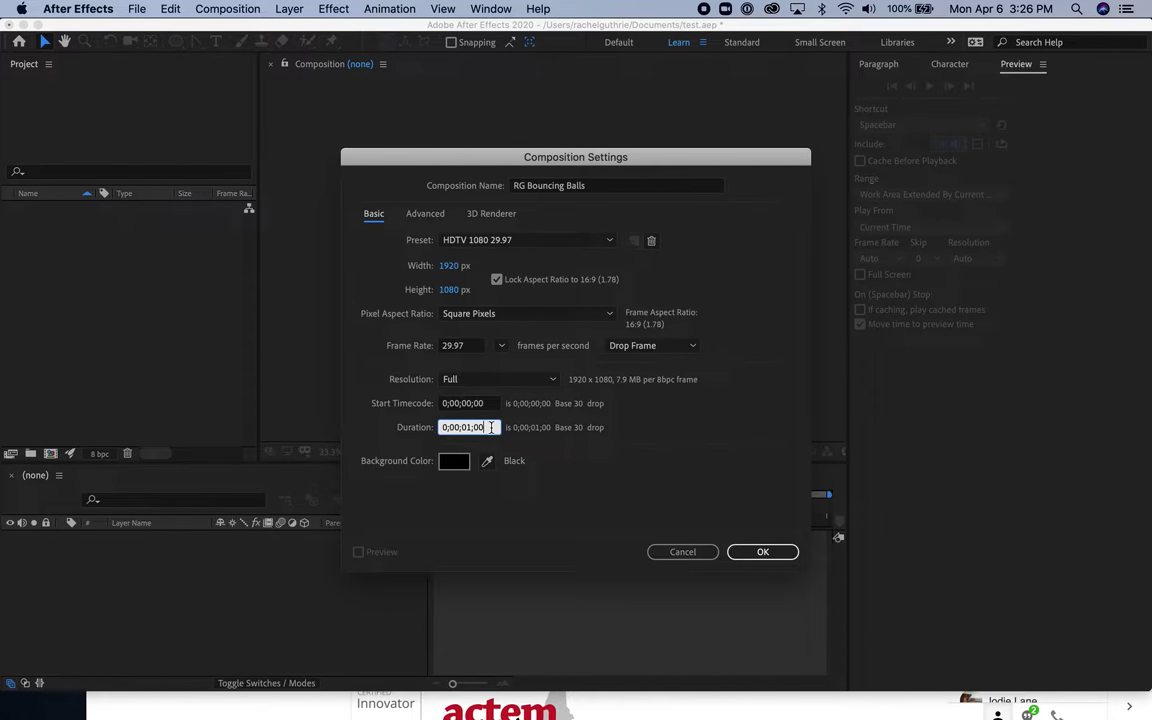
{"action": "left_click_drag", "start_coordinate": [494, 428], "coordinate": [435, 427]}
{"action": "type", "text": "0;00;01;30"}
{"action": "left_click", "coordinate": [470, 427]}
{"action": "key", "text": "BackSpace"}
{"action": "type", "text": "0"}
Confirm the RG Bouncing Balls settings and shrink the timeline to enlarge the viewer.
{"action": "left_click", "coordinate": [763, 552]}
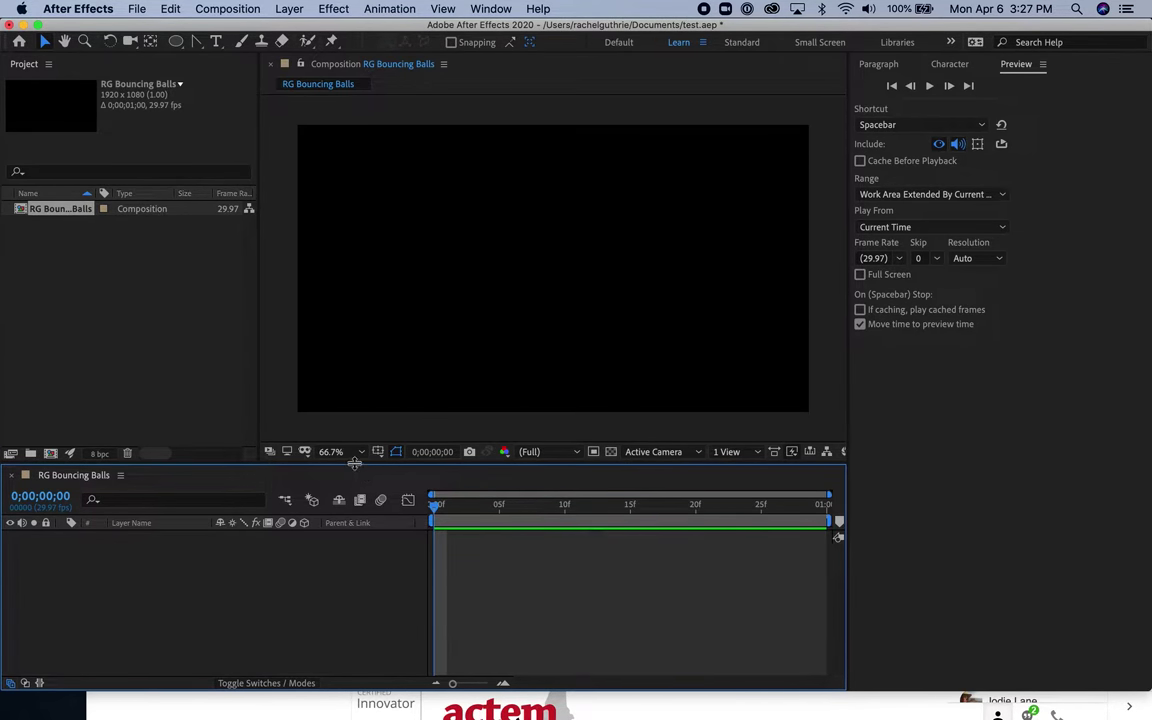
{"action": "left_click_drag", "start_coordinate": [355, 467], "coordinate": [345, 547]}
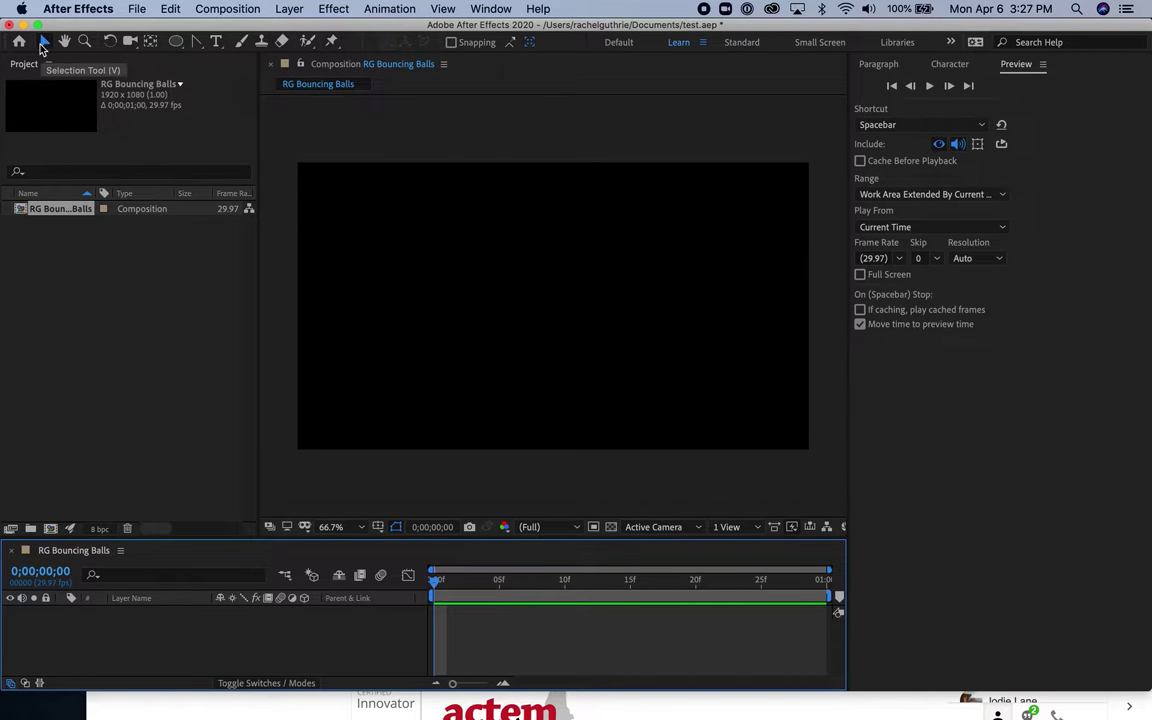
Draw a small yellow circle with the Ellipse Tool just above the frame's top-left corner.
{"action": "left_click", "coordinate": [176, 43]}
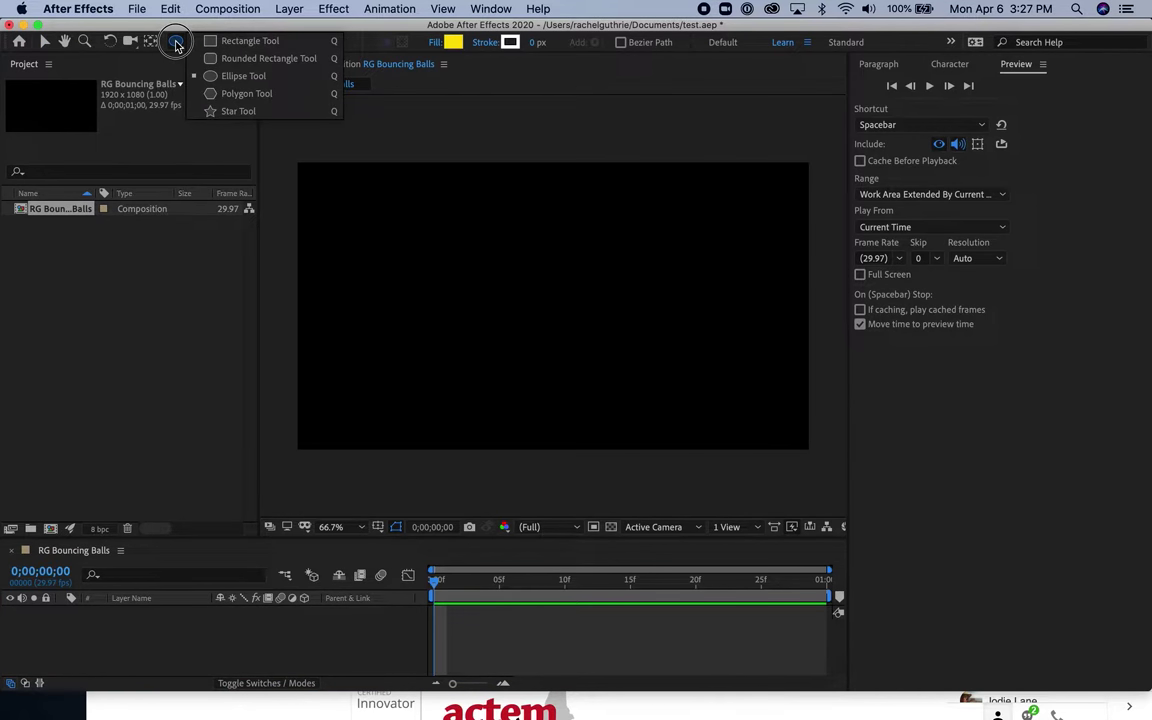
{"action": "left_click_drag", "start_coordinate": [176, 45], "coordinate": [240, 88]}
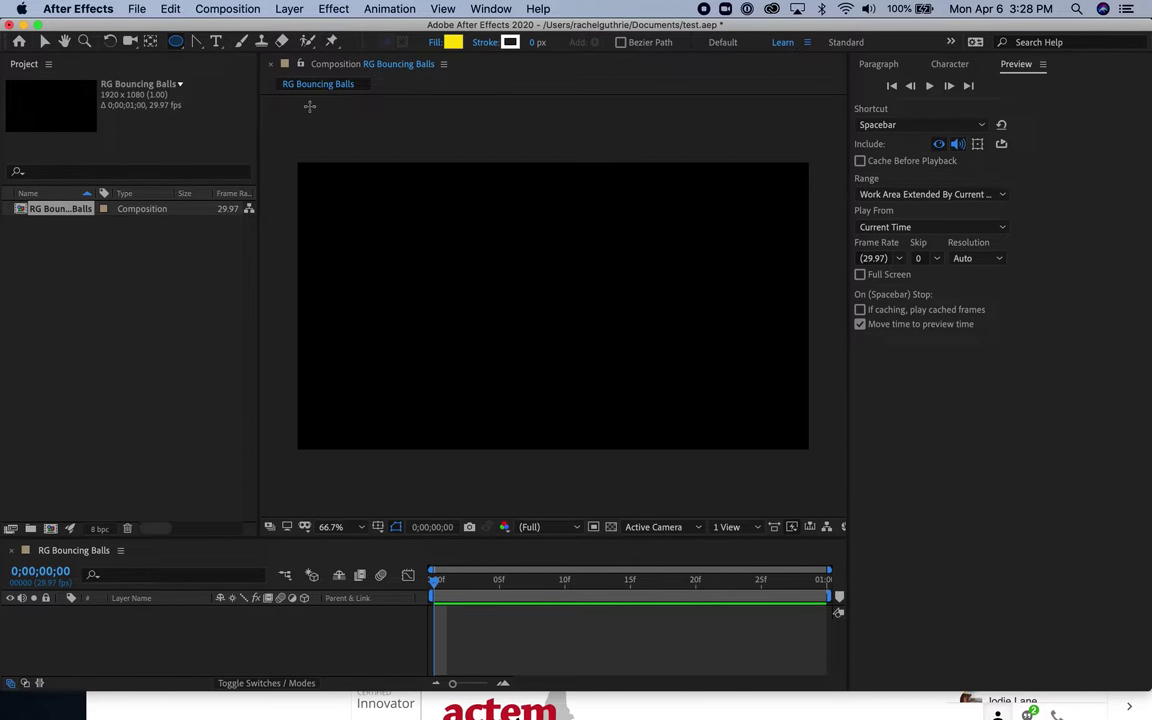
{"action": "left_click_drag", "start_coordinate": [307, 105], "coordinate": [355, 152]}
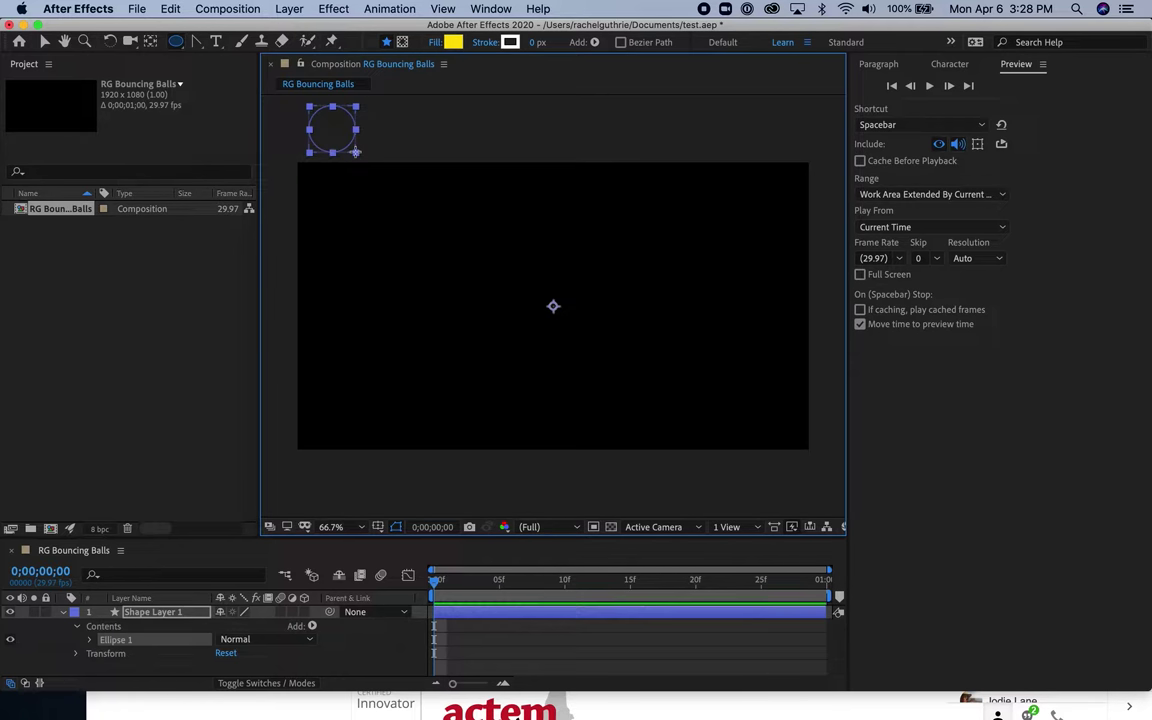
Centre Shape Layer 1's anchor point on the circle using the Pan Behind tool, then enlarge the timeline.
{"action": "left_click", "coordinate": [44, 44]}
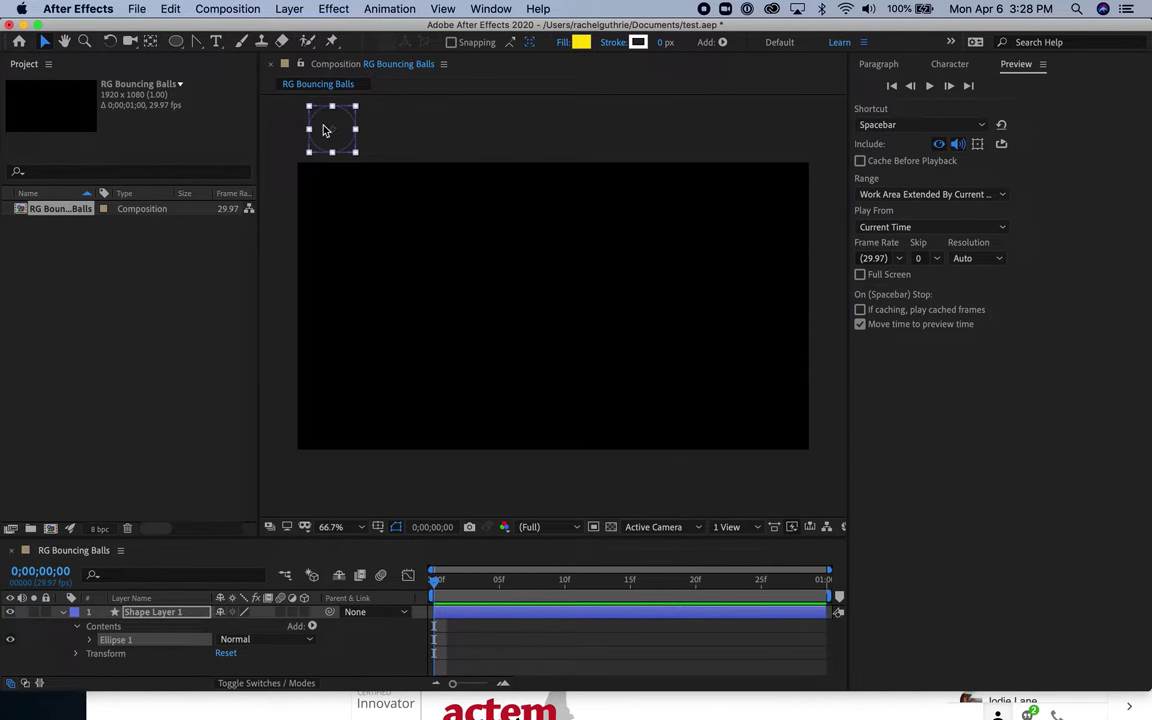
{"action": "left_click", "coordinate": [401, 134]}
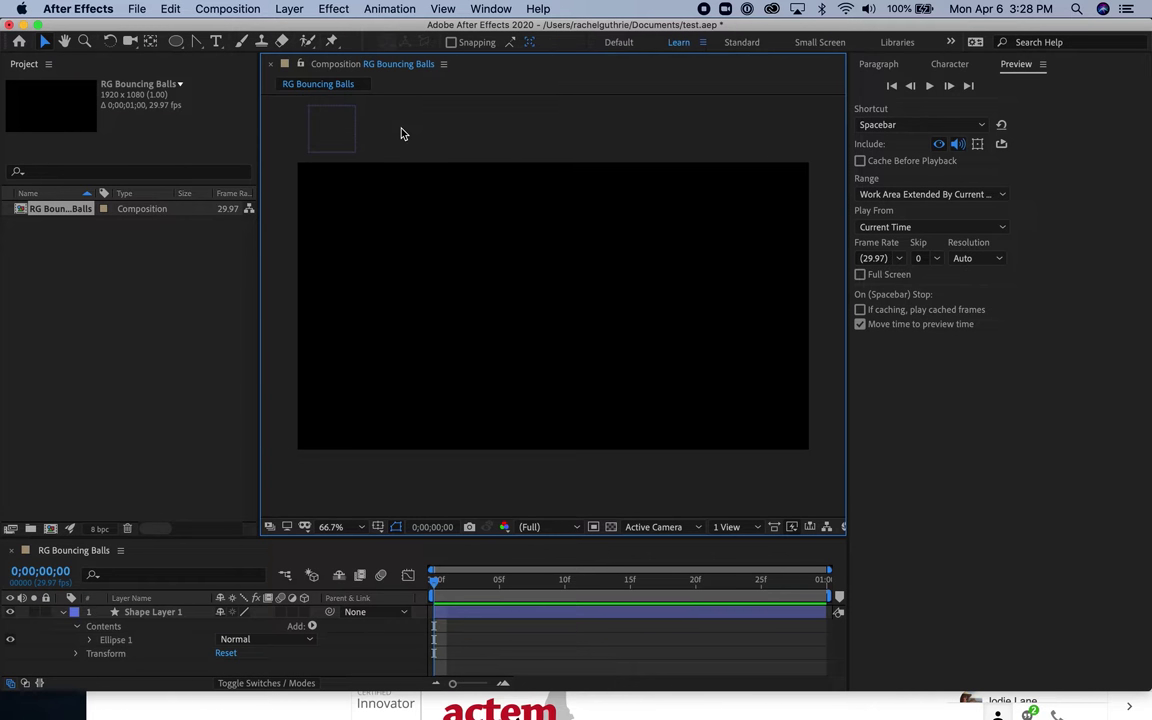
{"action": "left_click", "coordinate": [346, 138]}
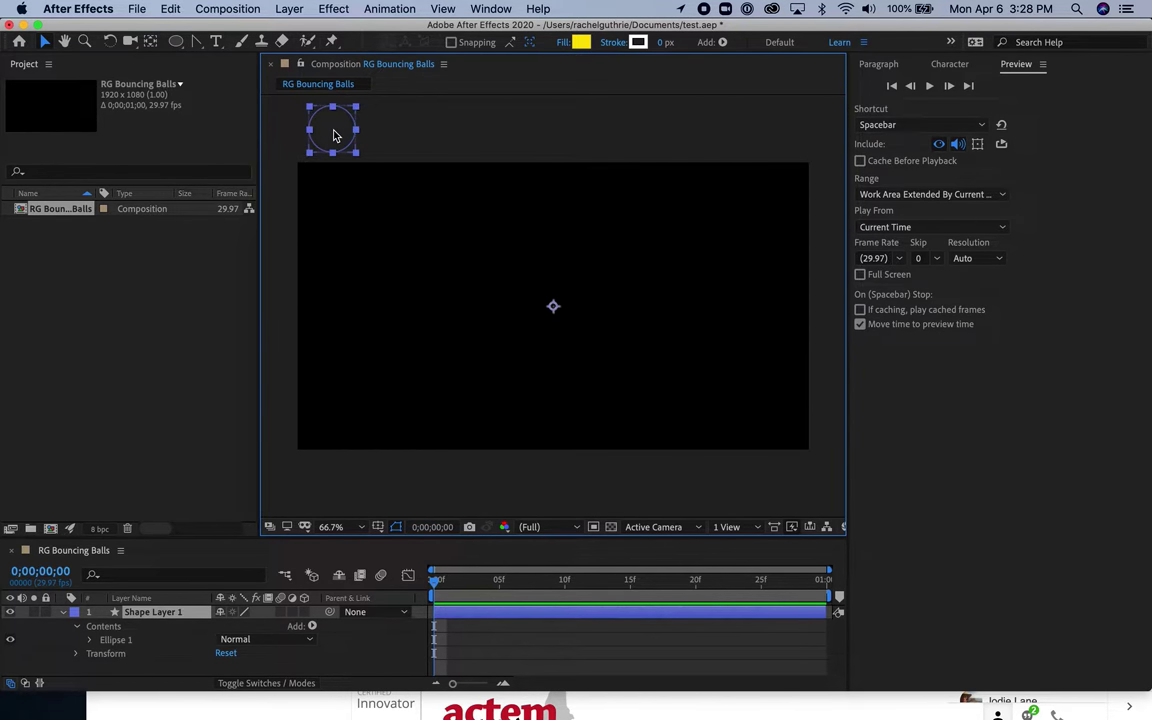
{"action": "left_click", "coordinate": [152, 43]}
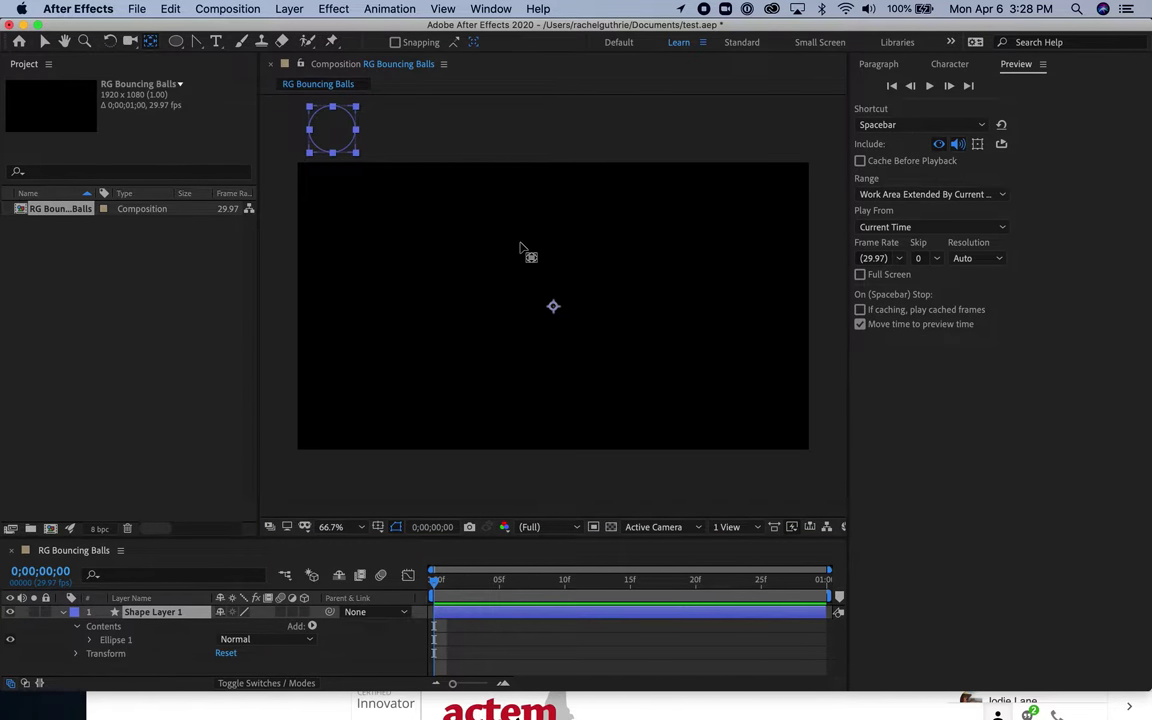
{"action": "left_click_drag", "start_coordinate": [553, 307], "coordinate": [335, 134]}
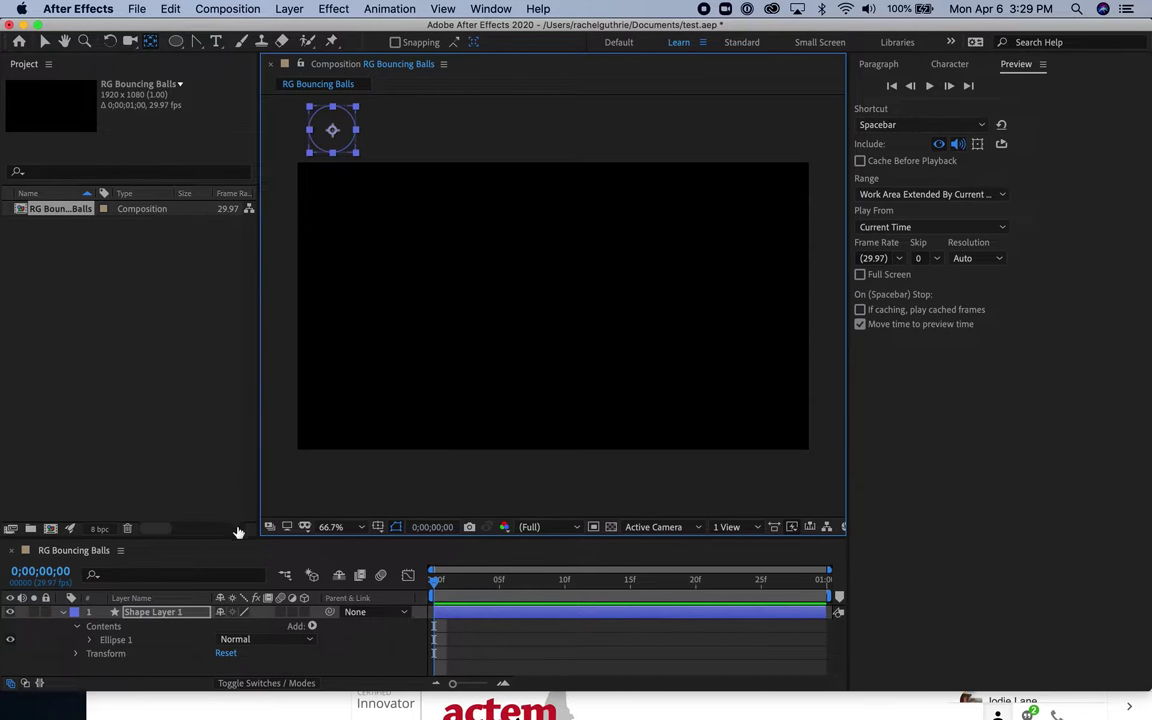
{"action": "left_click_drag", "start_coordinate": [241, 538], "coordinate": [244, 450]}
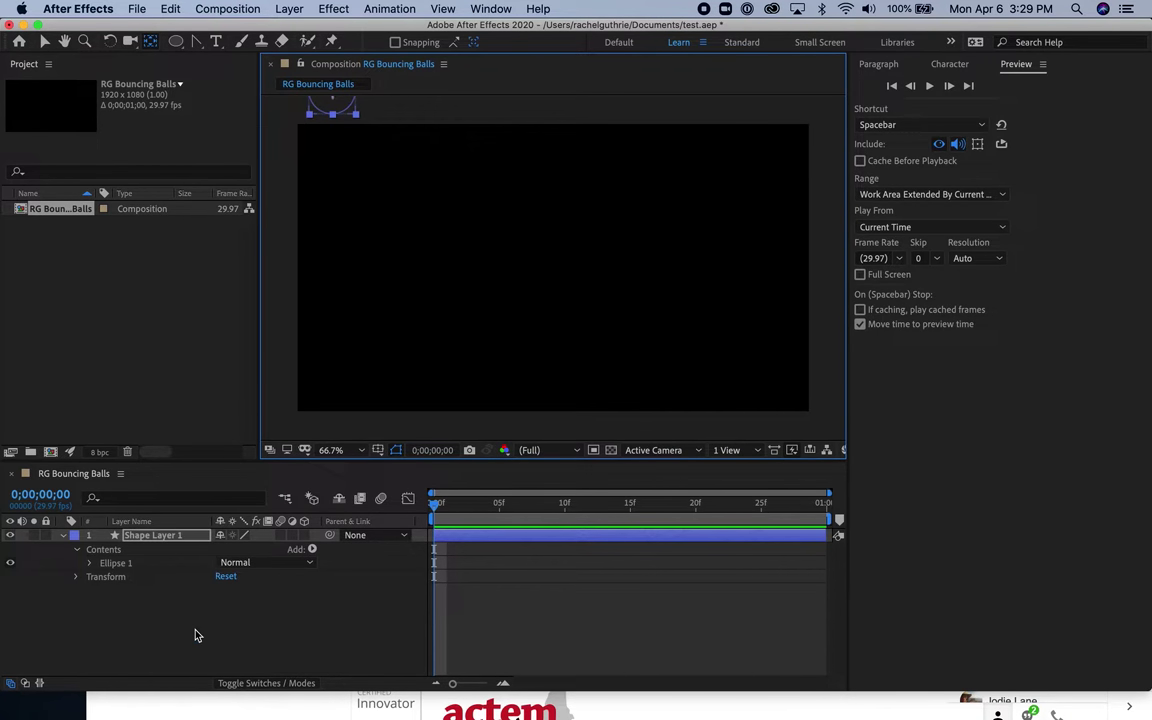
Rename the layer to Yellow and set a Position keyframe at frame 0 (132, -120).
{"action": "left_click", "coordinate": [175, 538]}
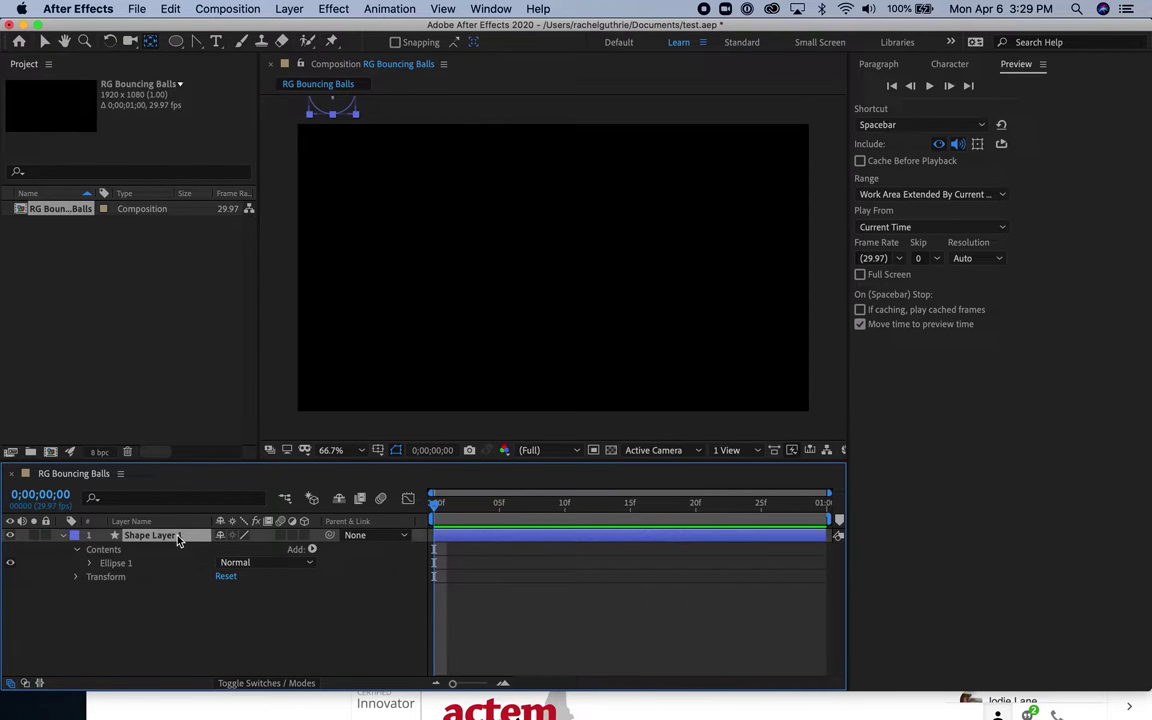
{"action": "right_click", "coordinate": [179, 540]}
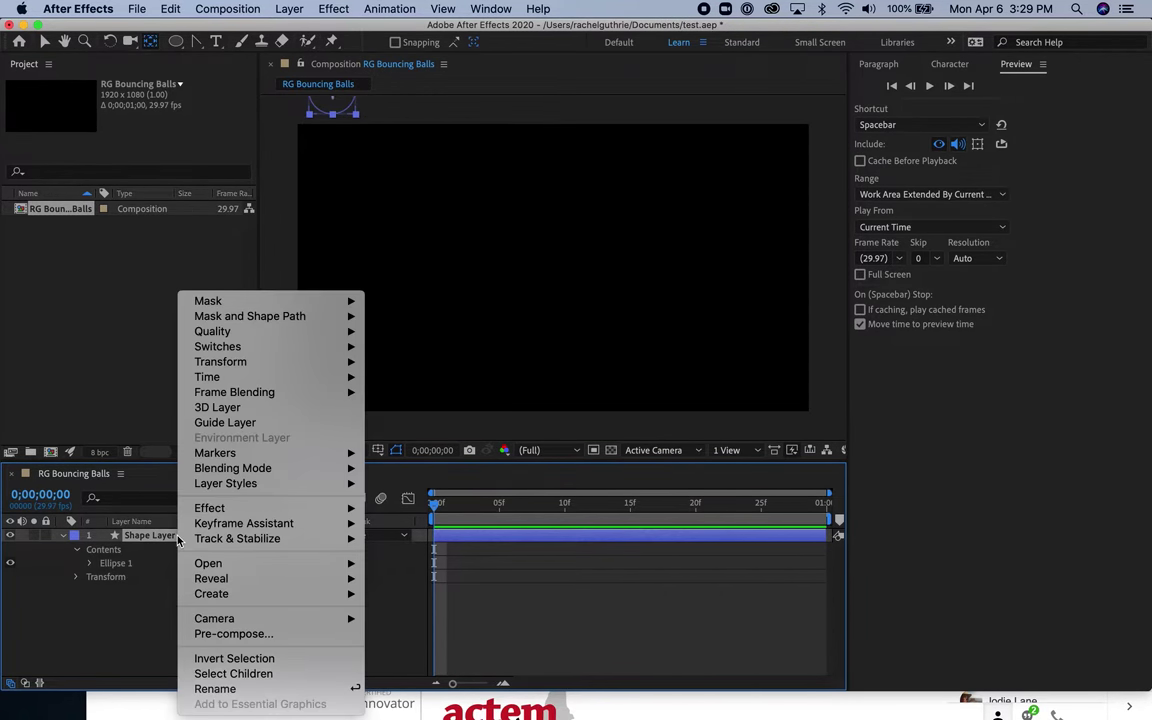
{"action": "left_click", "coordinate": [213, 690]}
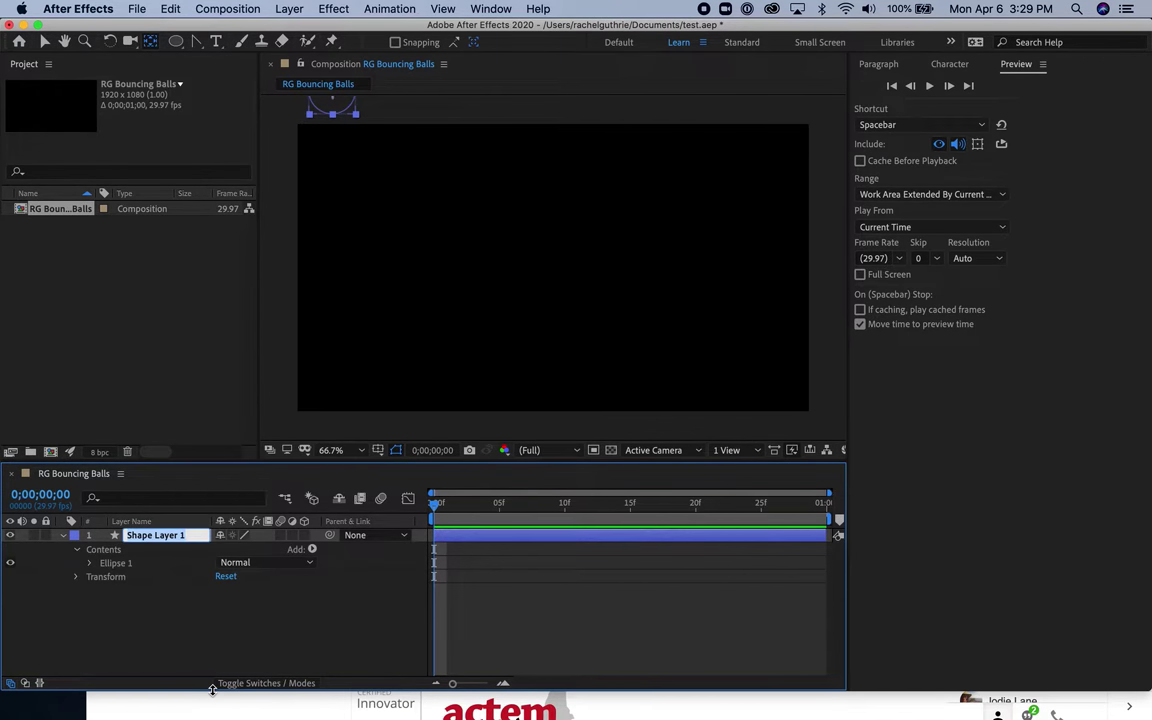
{"action": "type", "text": "Yellow"}
{"action": "key", "text": "Return"}
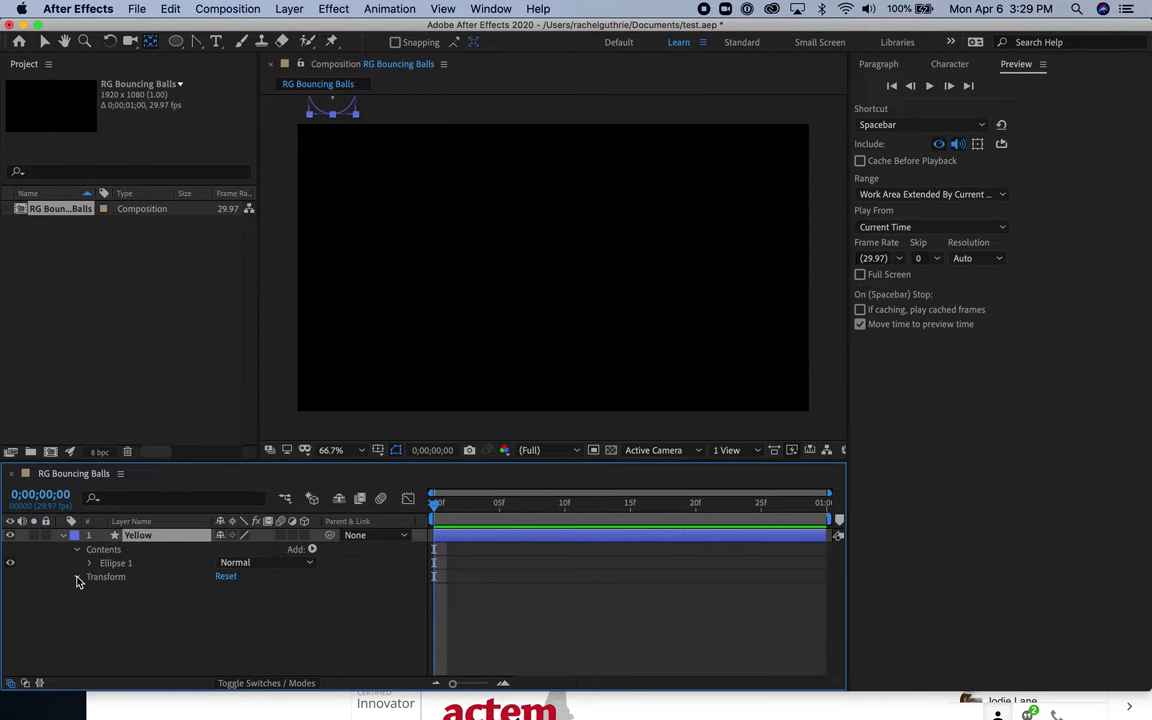
{"action": "left_click", "coordinate": [78, 578]}
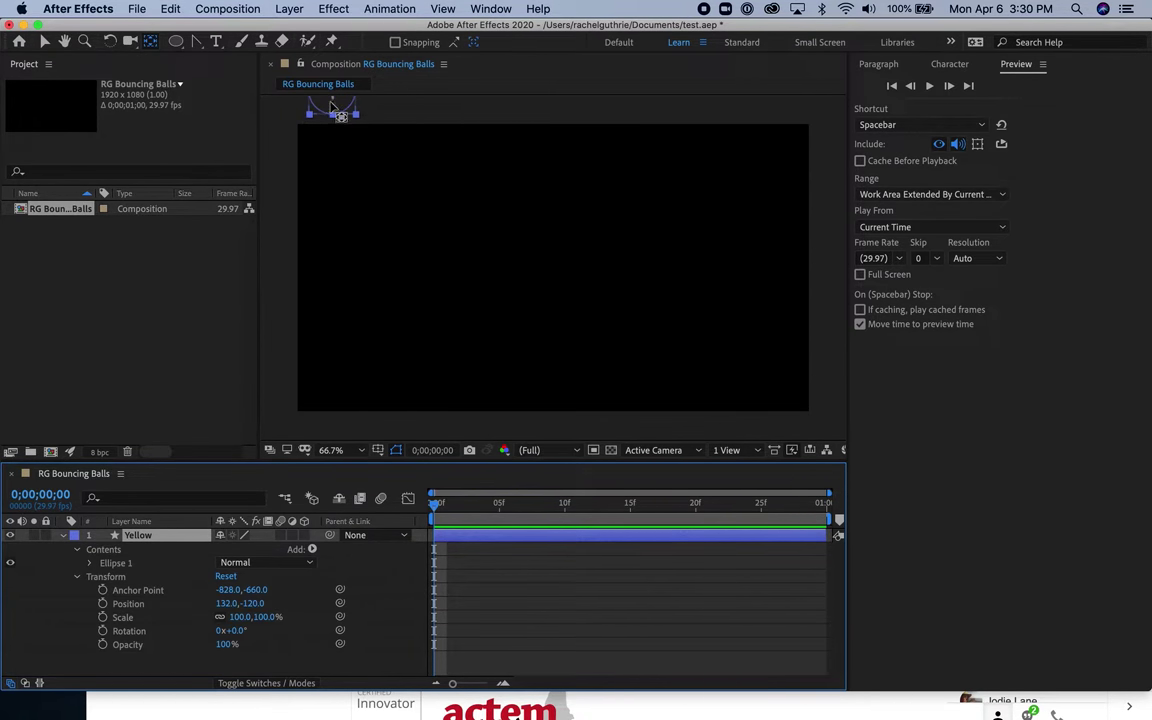
{"action": "left_click", "coordinate": [102, 604]}
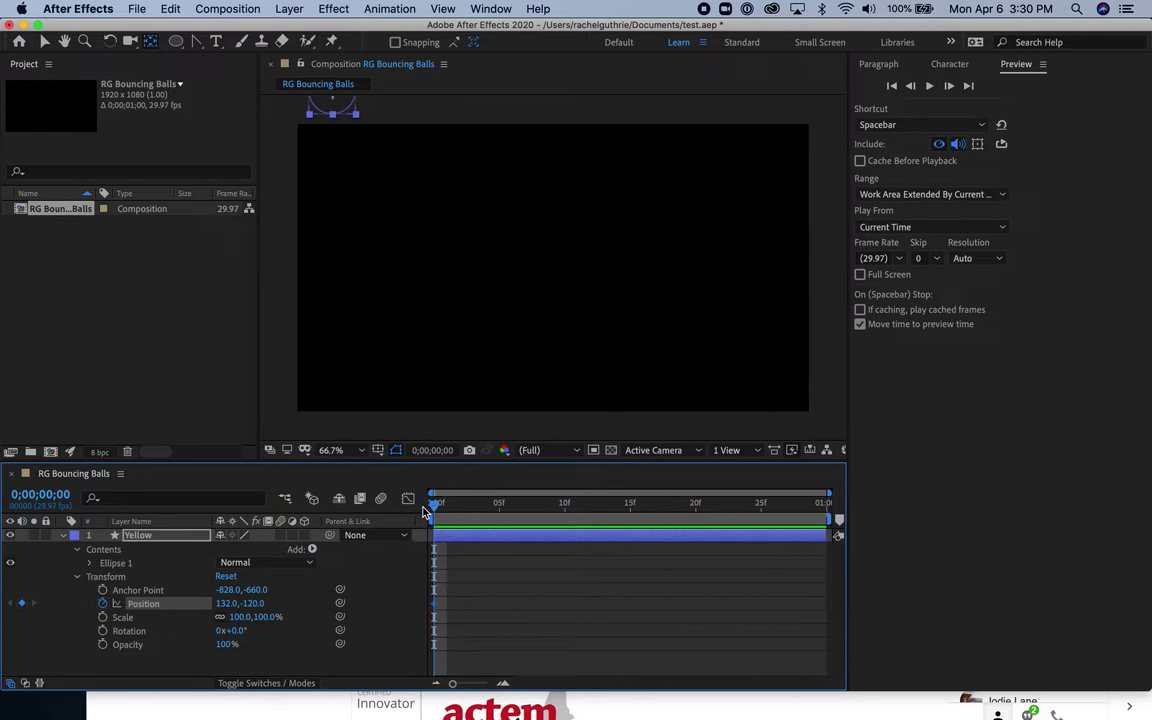
Keyframe the first bounces: ball down at frame 3, up at 6, down at 10, up-right at 16.
{"action": "left_click", "coordinate": [44, 42]}
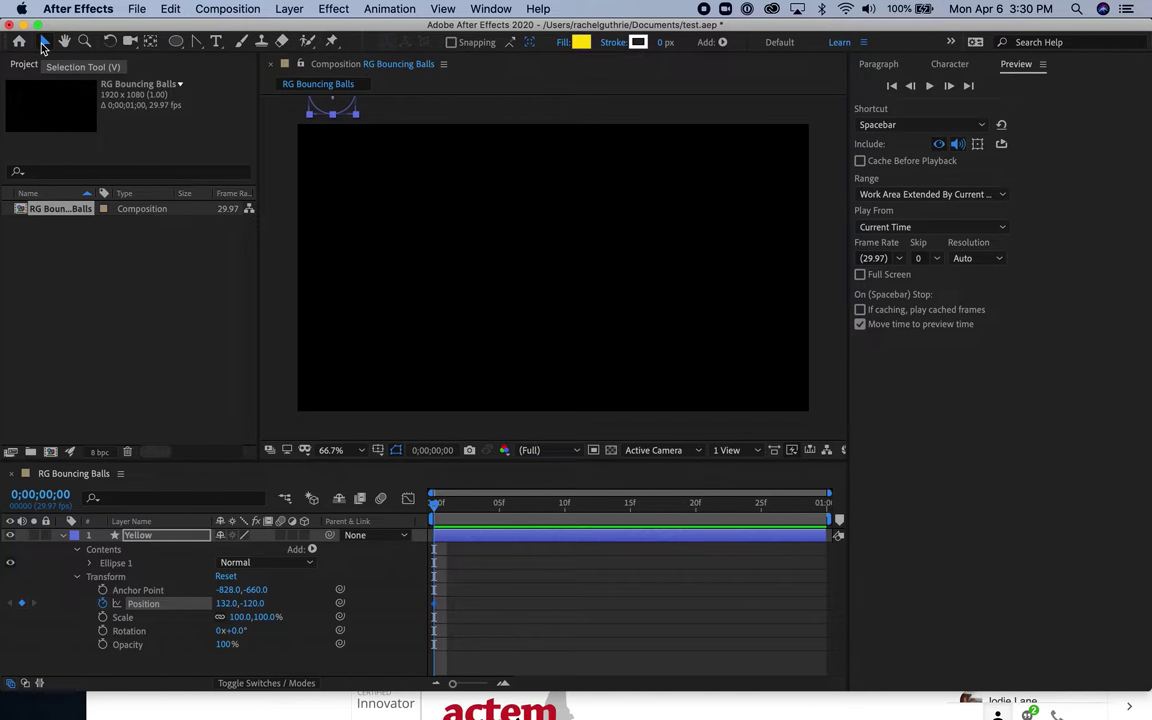
{"action": "left_click_drag", "start_coordinate": [437, 508], "coordinate": [477, 507]}
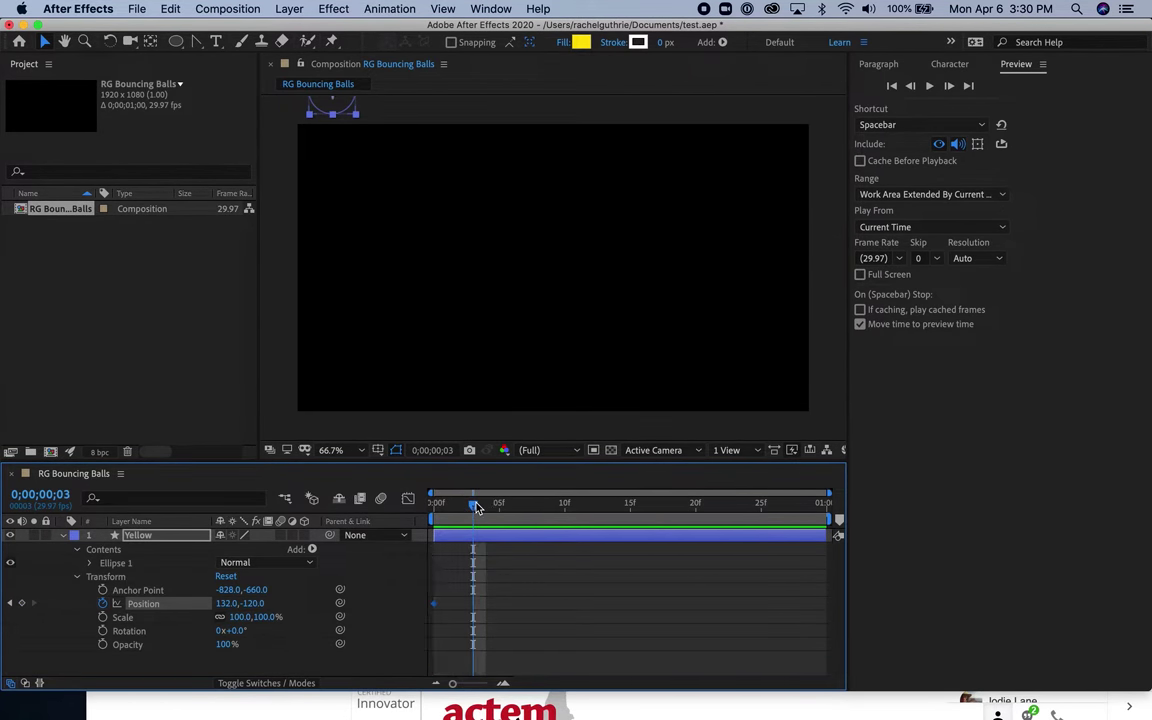
{"action": "left_click_drag", "start_coordinate": [339, 113], "coordinate": [393, 407]}
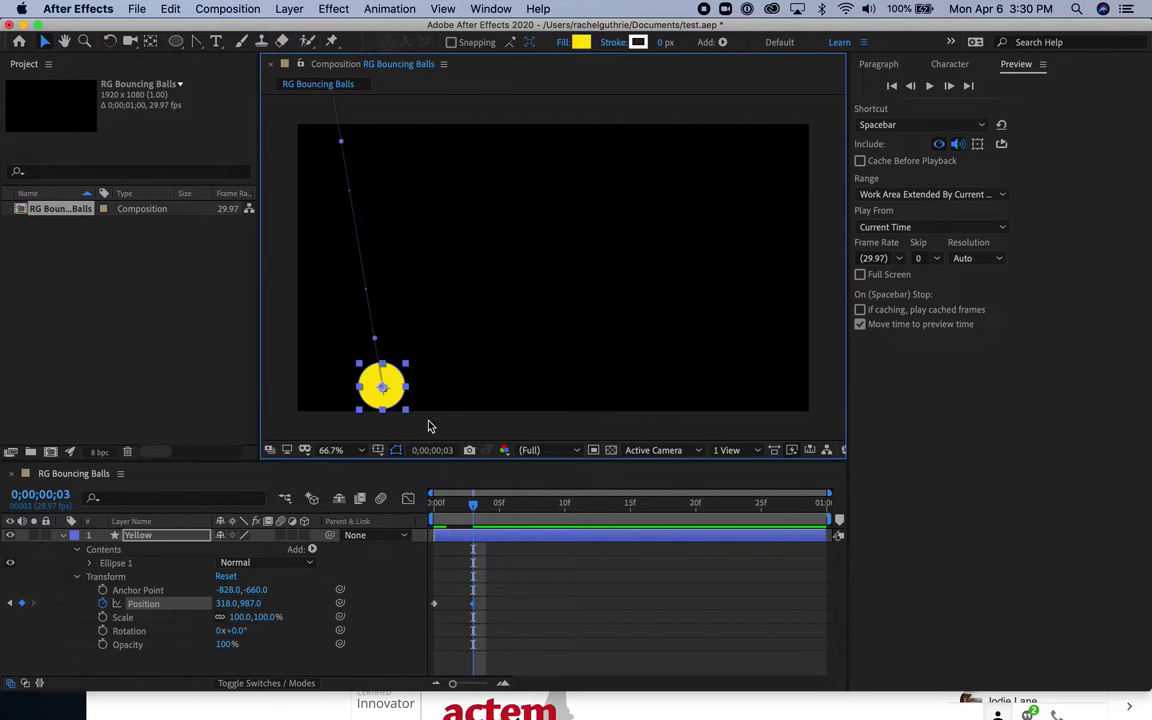
{"action": "left_click_drag", "start_coordinate": [480, 503], "coordinate": [522, 512]}
{"action": "left_click_drag", "start_coordinate": [386, 386], "coordinate": [440, 147]}
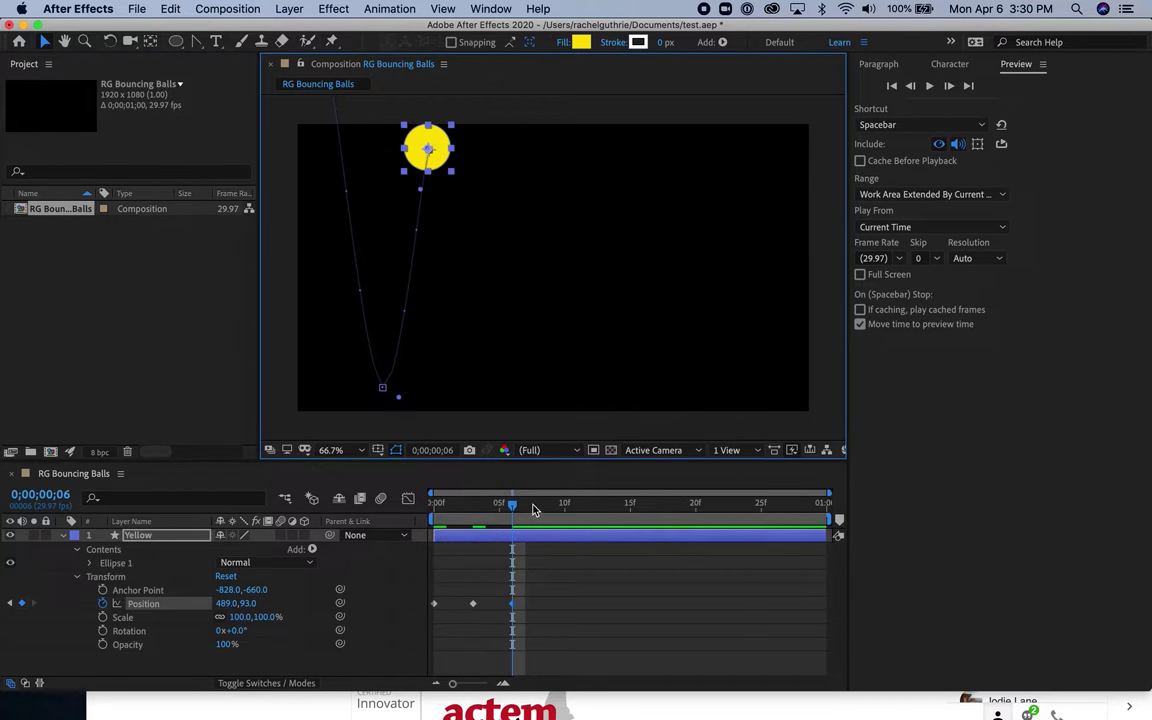
{"action": "left_click_drag", "start_coordinate": [512, 505], "coordinate": [565, 505]}
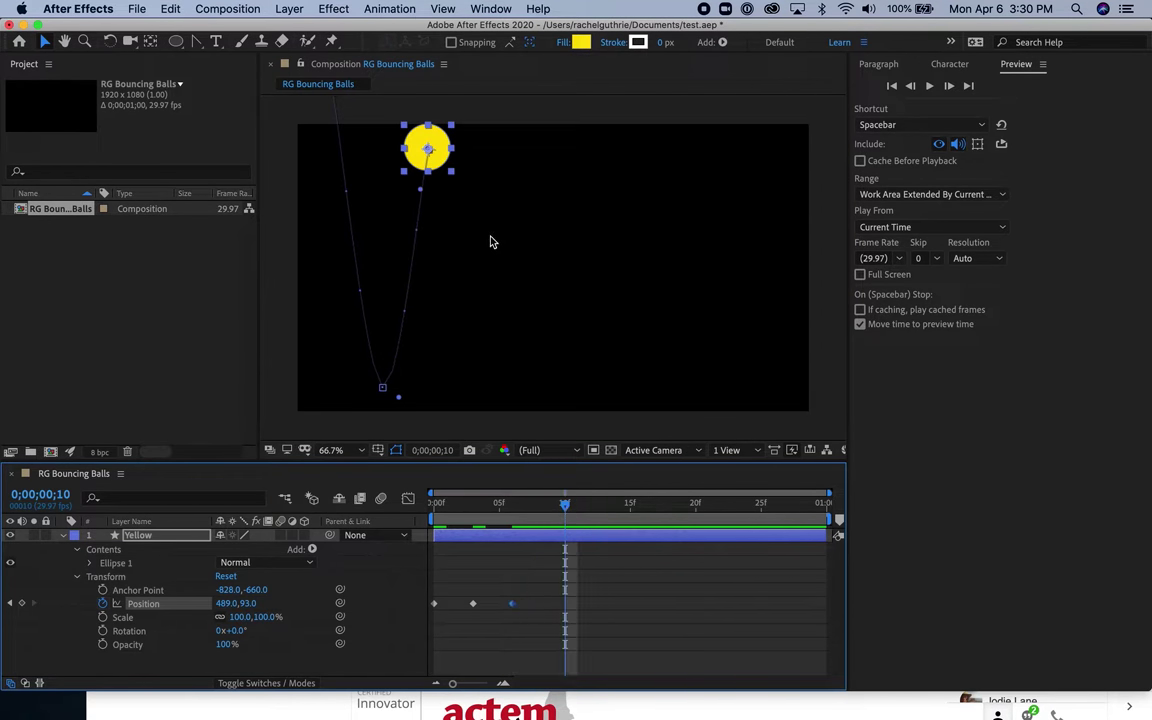
{"action": "left_click_drag", "start_coordinate": [443, 170], "coordinate": [514, 408]}
{"action": "left_click_drag", "start_coordinate": [567, 512], "coordinate": [647, 513]}
{"action": "left_click_drag", "start_coordinate": [514, 385], "coordinate": [572, 199]}
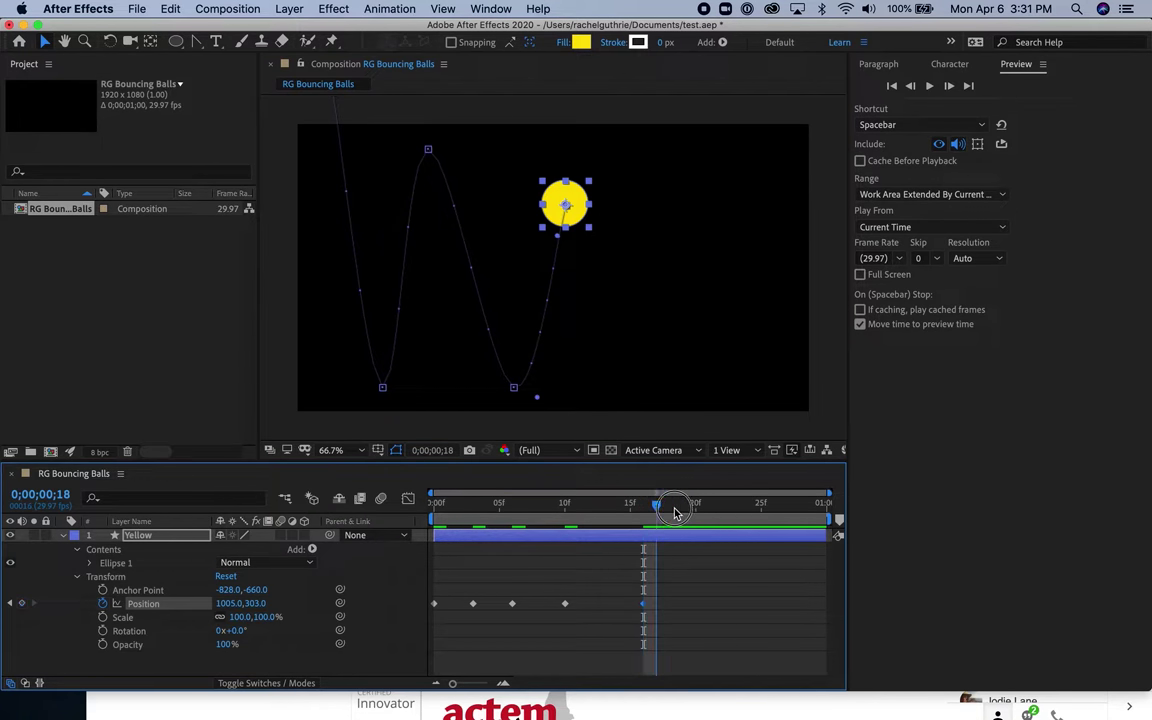
Continue the bounce at frames 22 and 27, ending at 1938,960 on frame 29, then scrub back.
{"action": "left_click", "coordinate": [708, 506]}
{"action": "left_click_drag", "start_coordinate": [711, 514], "coordinate": [721, 512]}
{"action": "left_click_drag", "start_coordinate": [575, 200], "coordinate": [670, 422]}
{"action": "left_click_drag", "start_coordinate": [735, 515], "coordinate": [785, 503]}
{"action": "left_click_drag", "start_coordinate": [664, 375], "coordinate": [725, 271]}
{"action": "left_click_drag", "start_coordinate": [790, 511], "coordinate": [847, 515]}
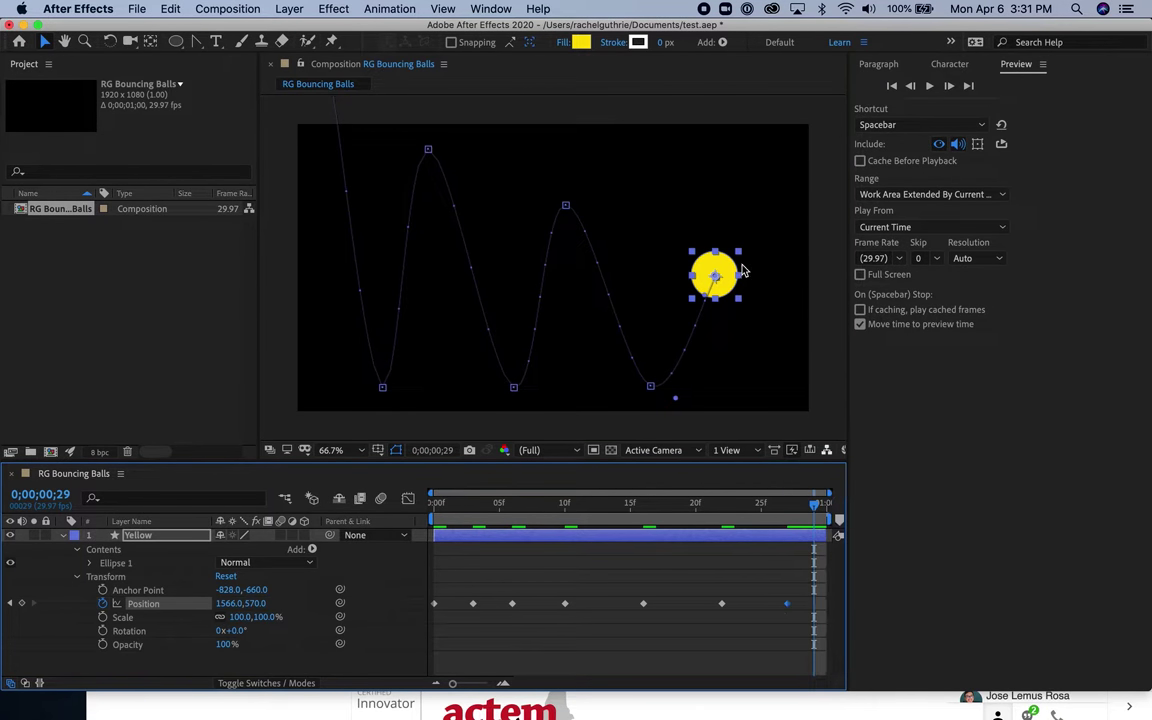
{"action": "left_click_drag", "start_coordinate": [731, 281], "coordinate": [828, 383]}
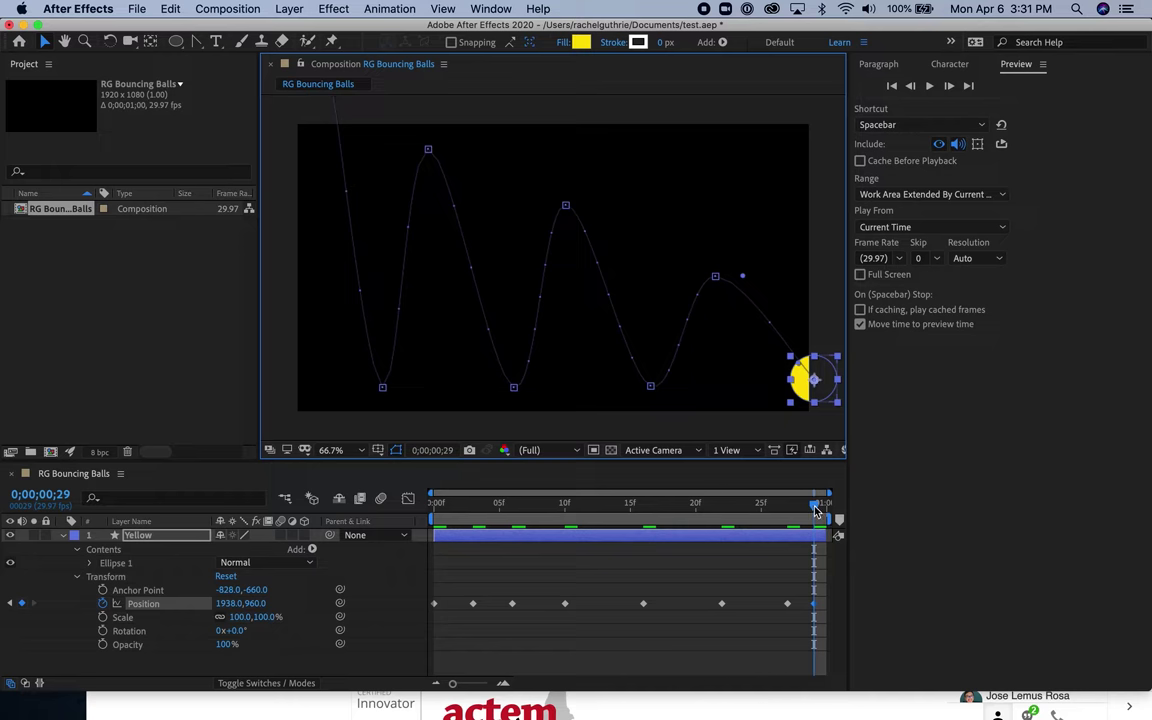
{"action": "left_click_drag", "start_coordinate": [813, 508], "coordinate": [423, 528]}
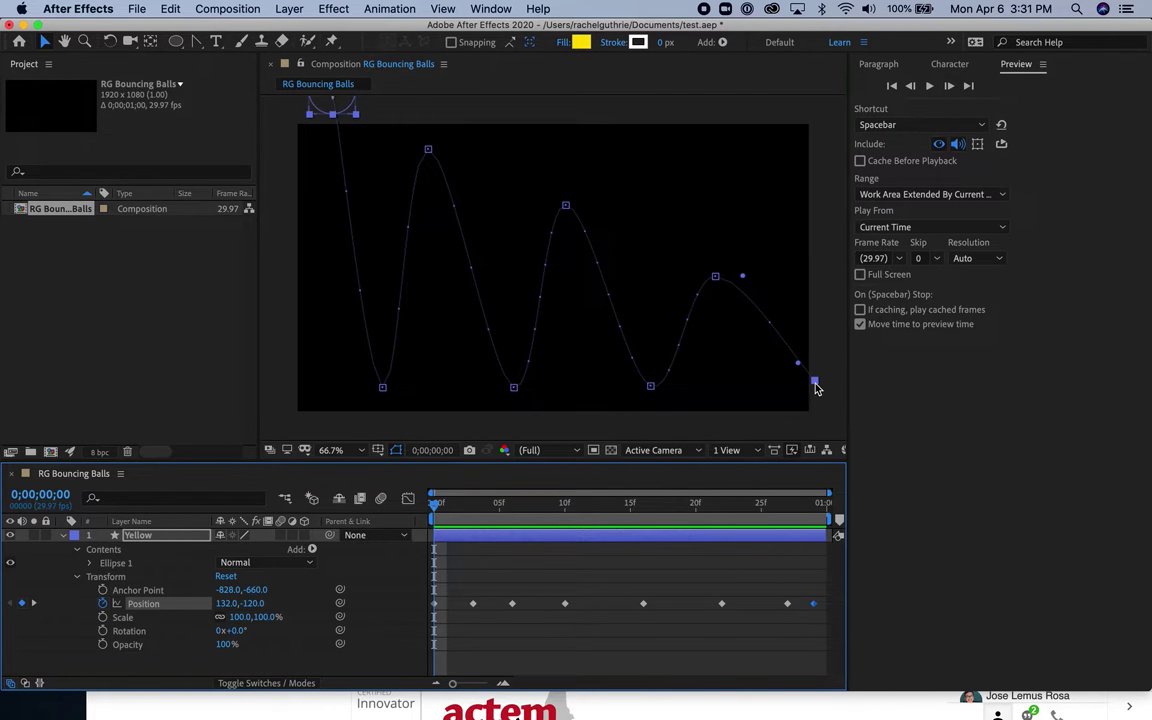
Drag the last motion-path point slightly right to smooth the path's final arc.
{"action": "left_click_drag", "start_coordinate": [814, 383], "coordinate": [861, 399]}
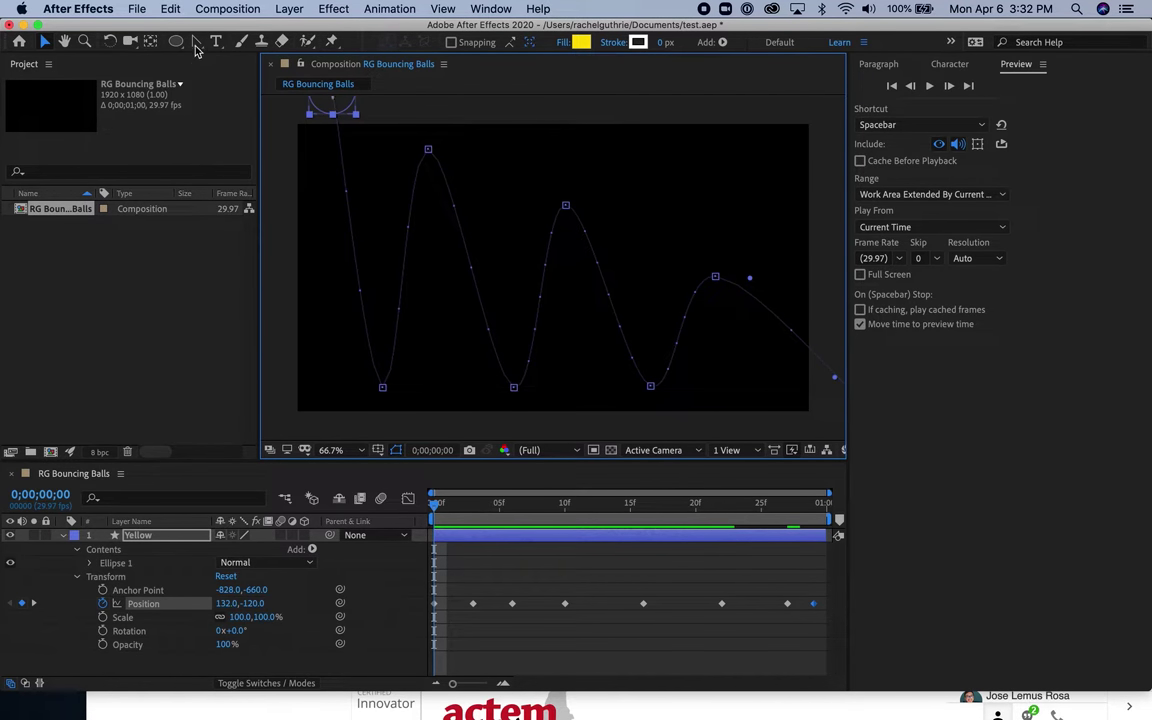
With Convert Vertex, make the three bounce points sharp and round the three peaks horizontally.
{"action": "left_click_drag", "start_coordinate": [192, 42], "coordinate": [269, 97]}
{"action": "left_click_drag", "start_coordinate": [199, 45], "coordinate": [258, 96]}
{"action": "left_click", "coordinate": [383, 390]}
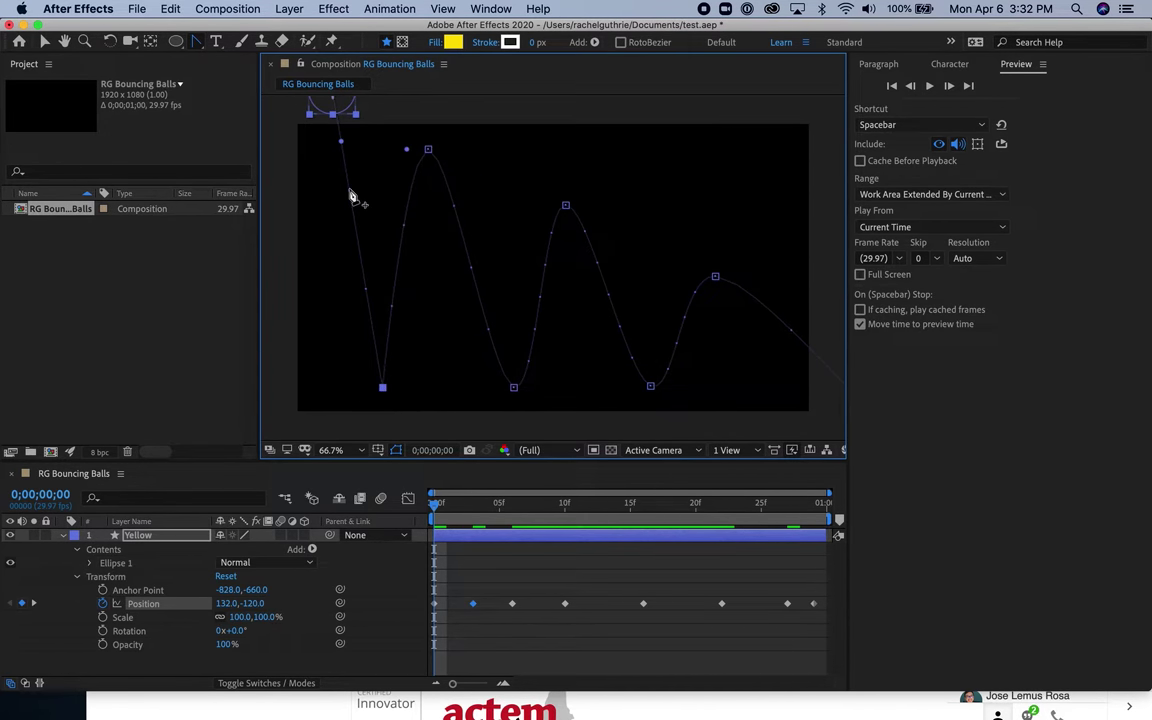
{"action": "left_click", "coordinate": [514, 389]}
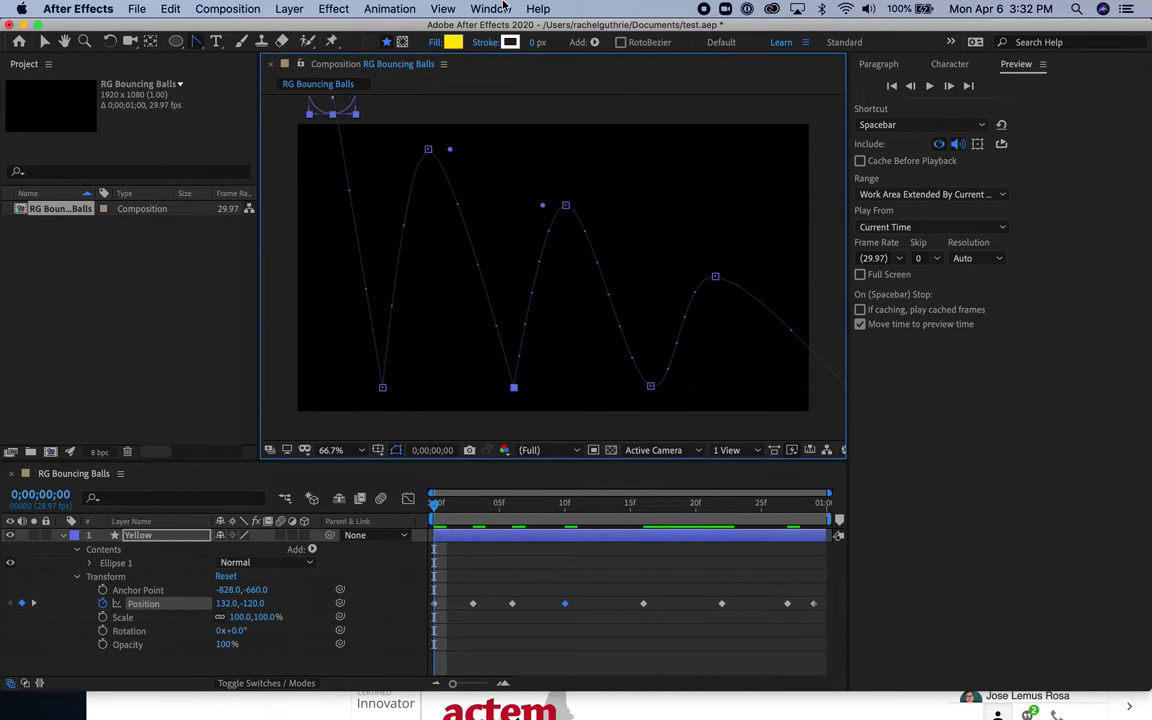
{"action": "left_click", "coordinate": [651, 388]}
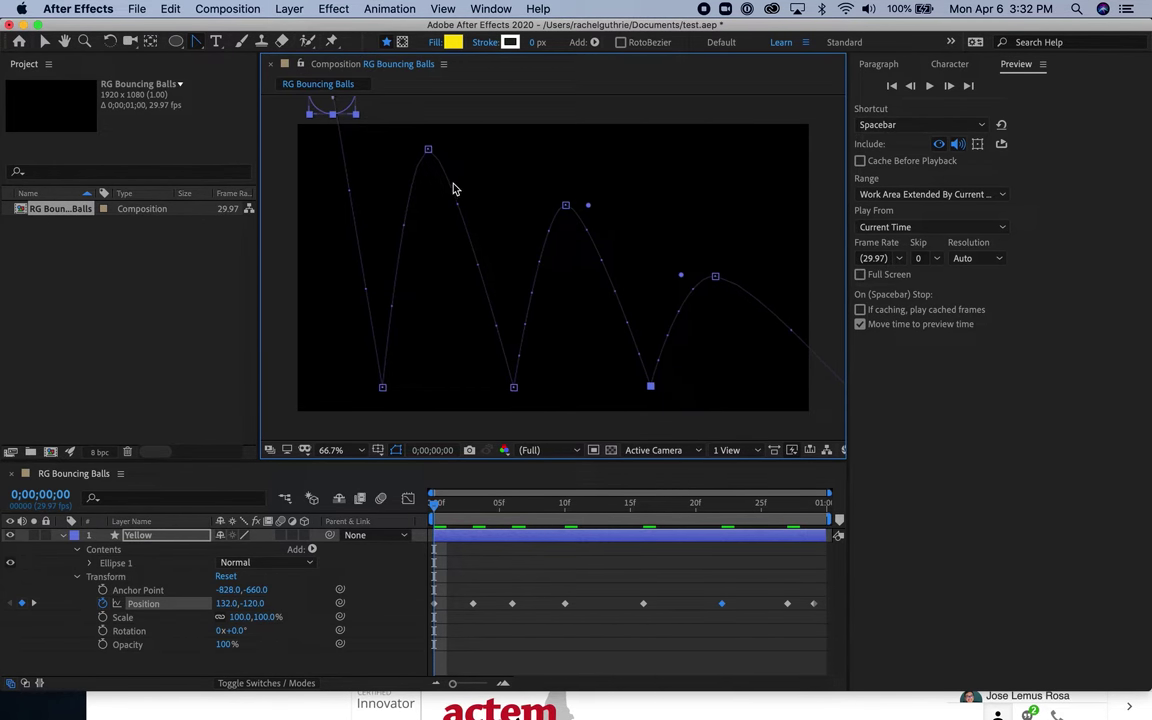
{"action": "left_click_drag", "start_coordinate": [428, 151], "coordinate": [465, 152]}
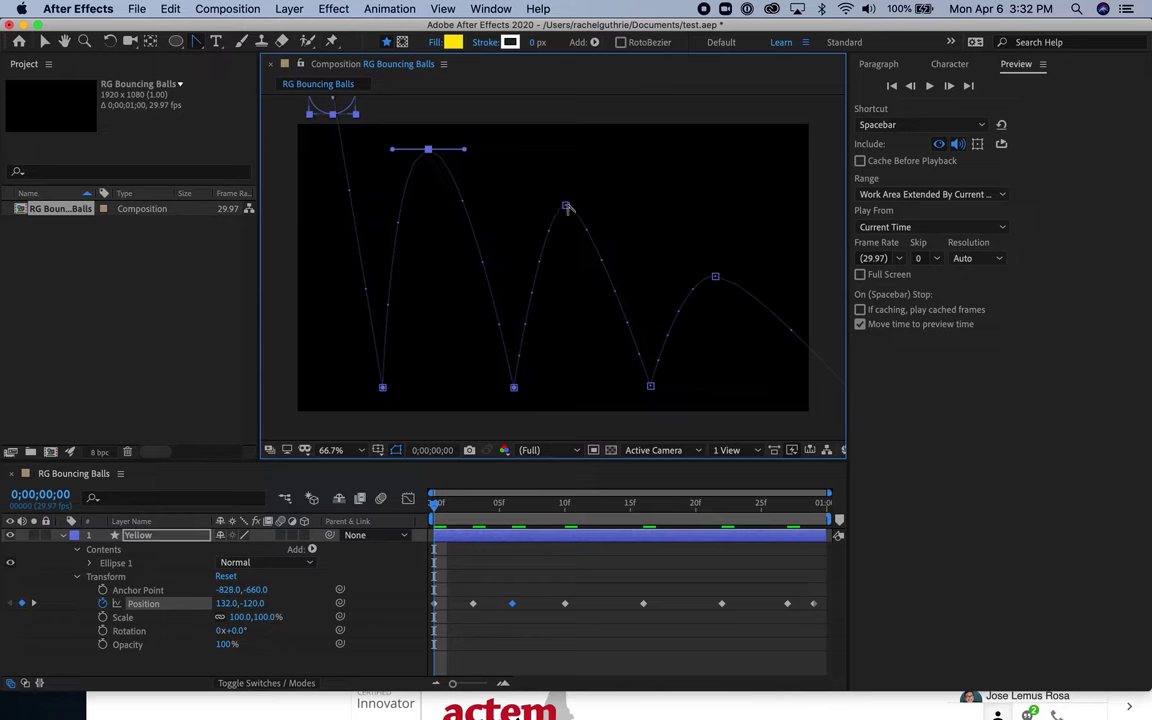
{"action": "left_click_drag", "start_coordinate": [567, 207], "coordinate": [612, 207]}
{"action": "left_click_drag", "start_coordinate": [716, 278], "coordinate": [775, 279]}
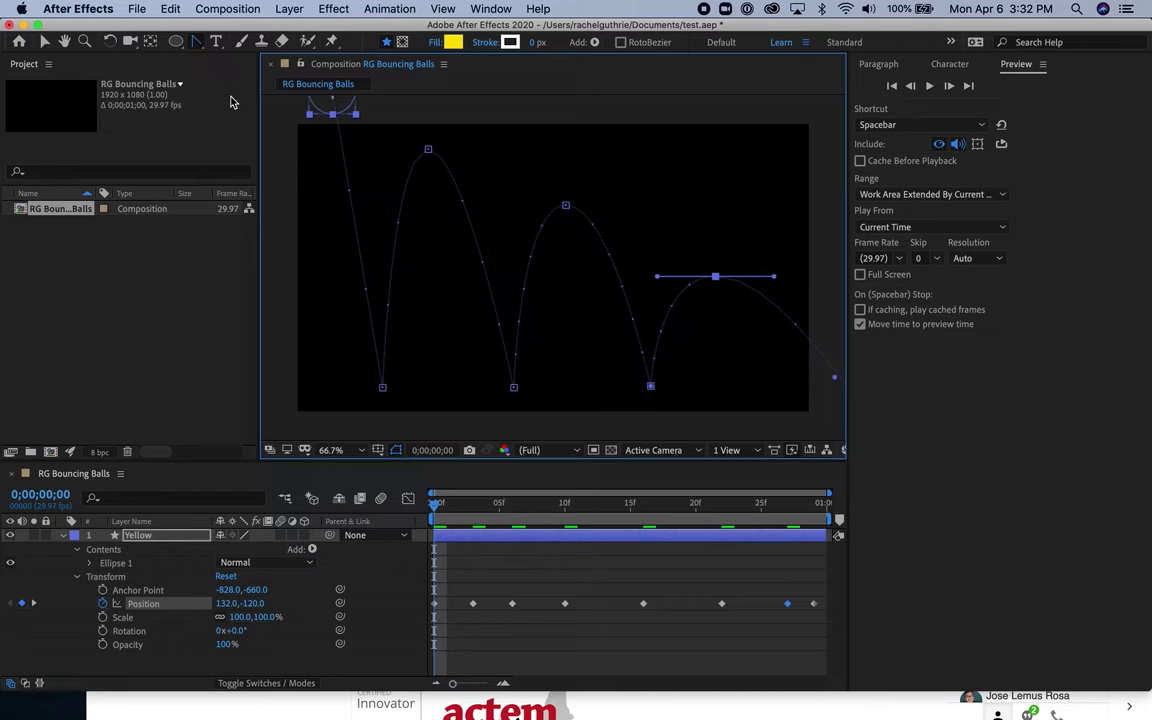
Nudge the three peaks right and the first bounce point slightly left with the Selection tool.
{"action": "left_click", "coordinate": [44, 43]}
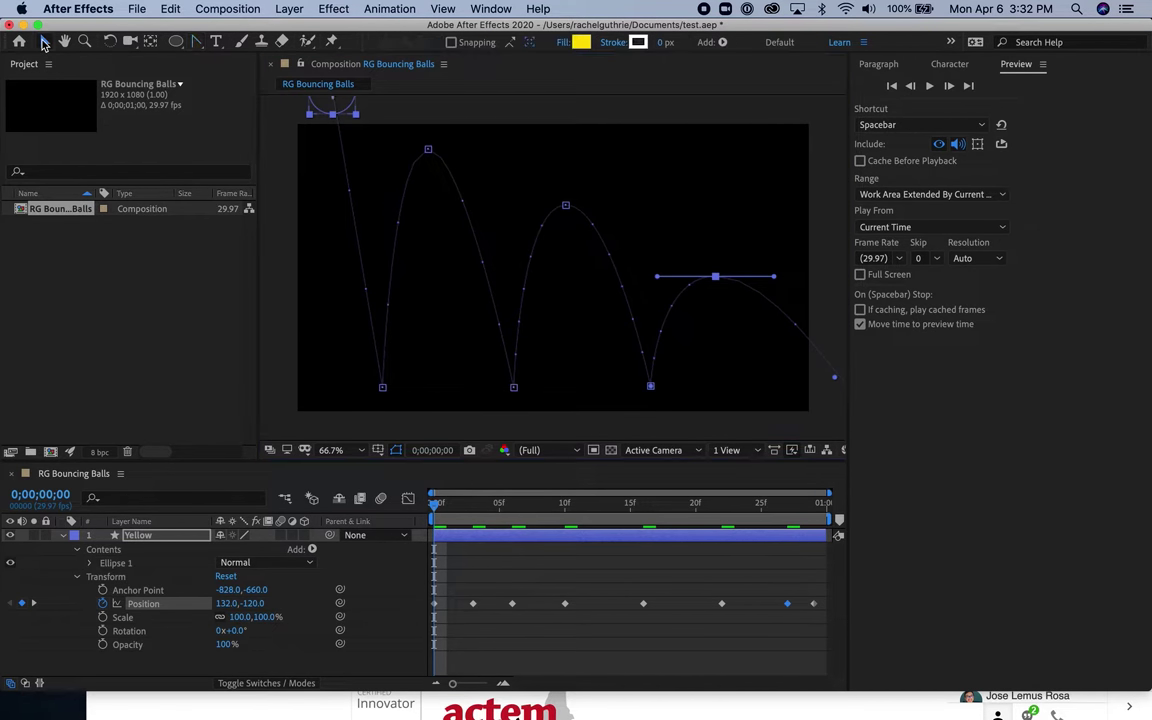
{"action": "left_click_drag", "start_coordinate": [429, 153], "coordinate": [435, 155]}
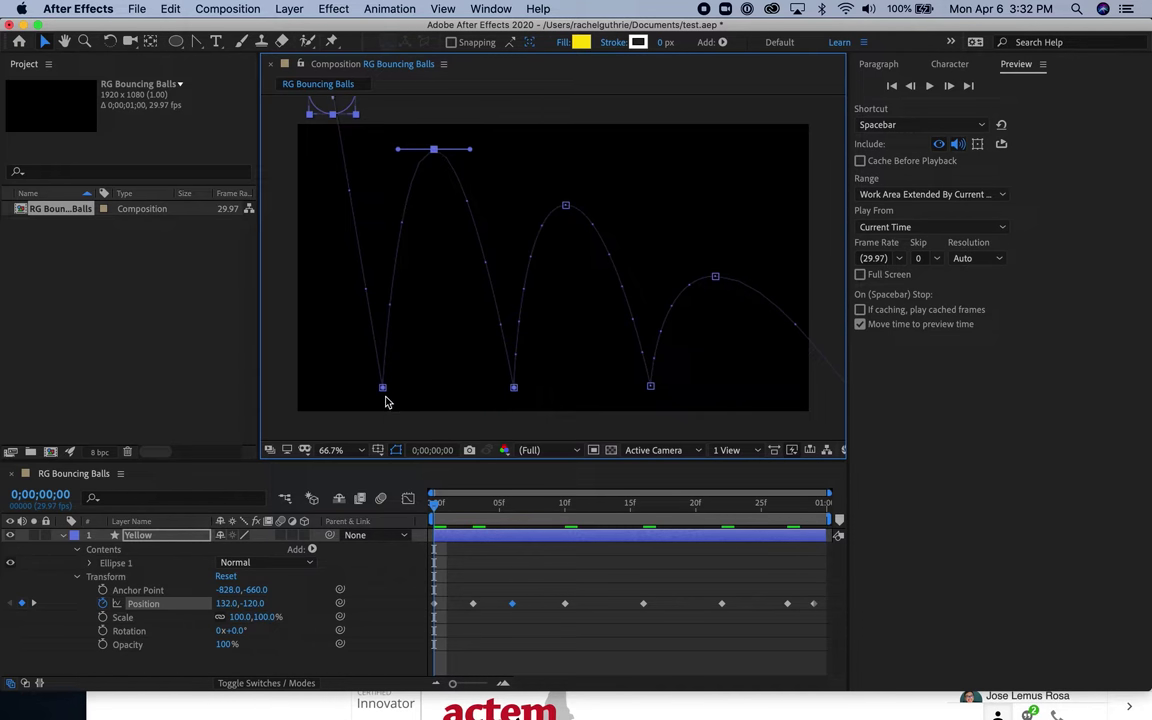
{"action": "left_click_drag", "start_coordinate": [382, 388], "coordinate": [375, 388]}
{"action": "mouse_move", "coordinate": [566, 207]}
{"action": "left_mouse_down"}
{"action": "mouse_move", "coordinate": [576, 204]}
{"action": "mouse_move", "coordinate": [579, 227]}
{"action": "left_mouse_up"}
{"action": "left_click_drag", "start_coordinate": [715, 276], "coordinate": [731, 279]}
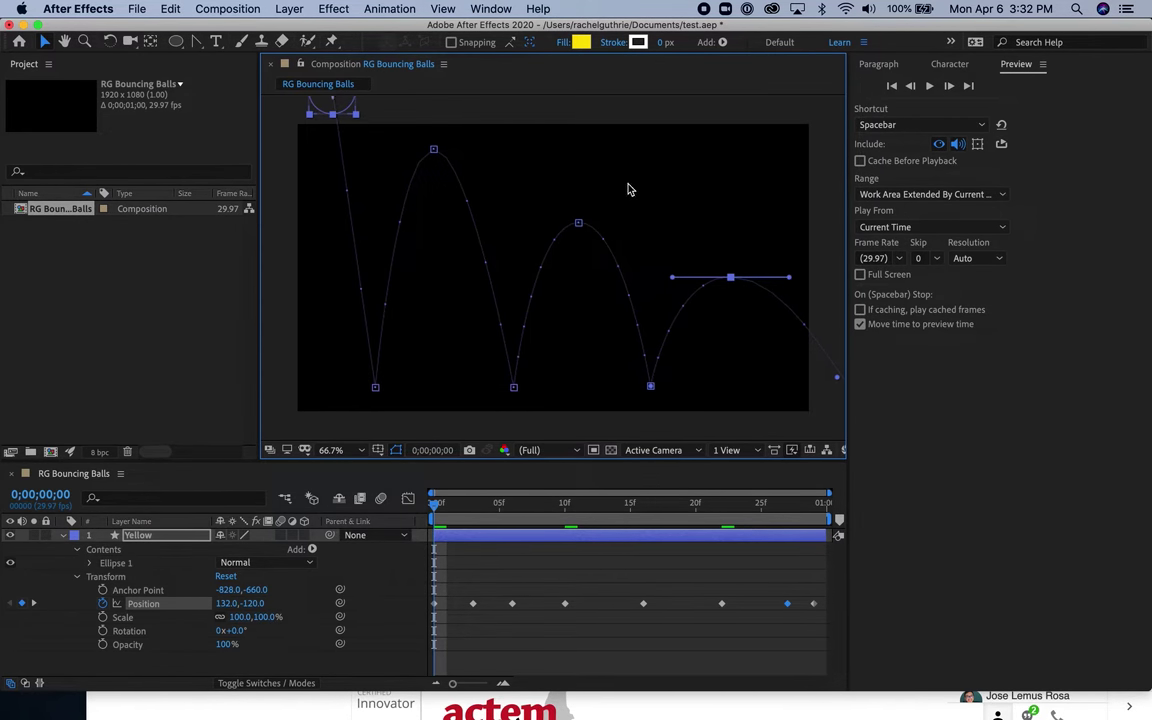
{"action": "left_click", "coordinate": [421, 510]}
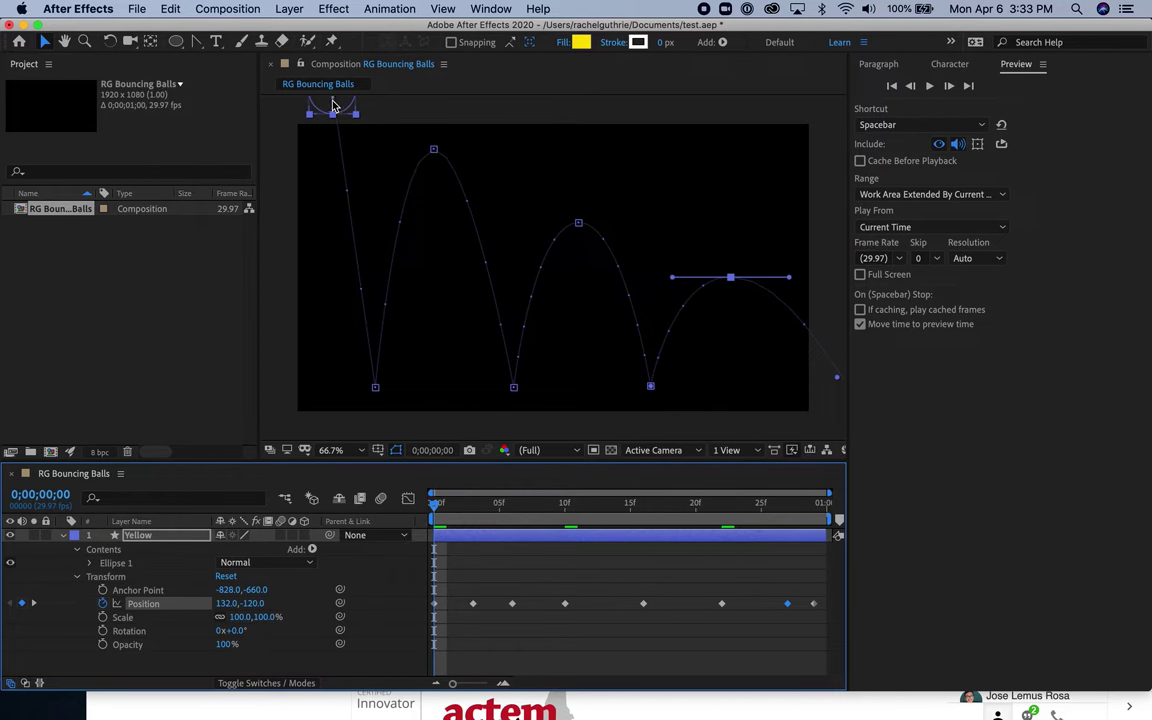
Deselect Yellow, preview the bounce animation, and stop playback at frame 10.
{"action": "left_click", "coordinate": [390, 112]}
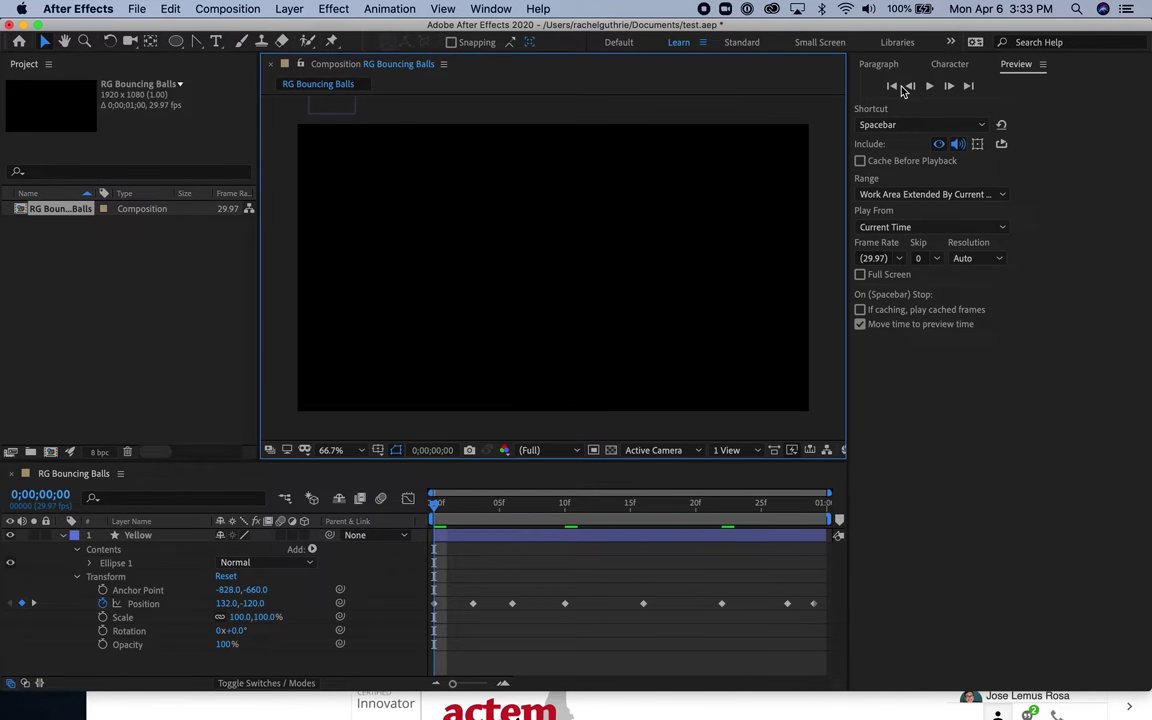
{"action": "left_click", "coordinate": [930, 88]}
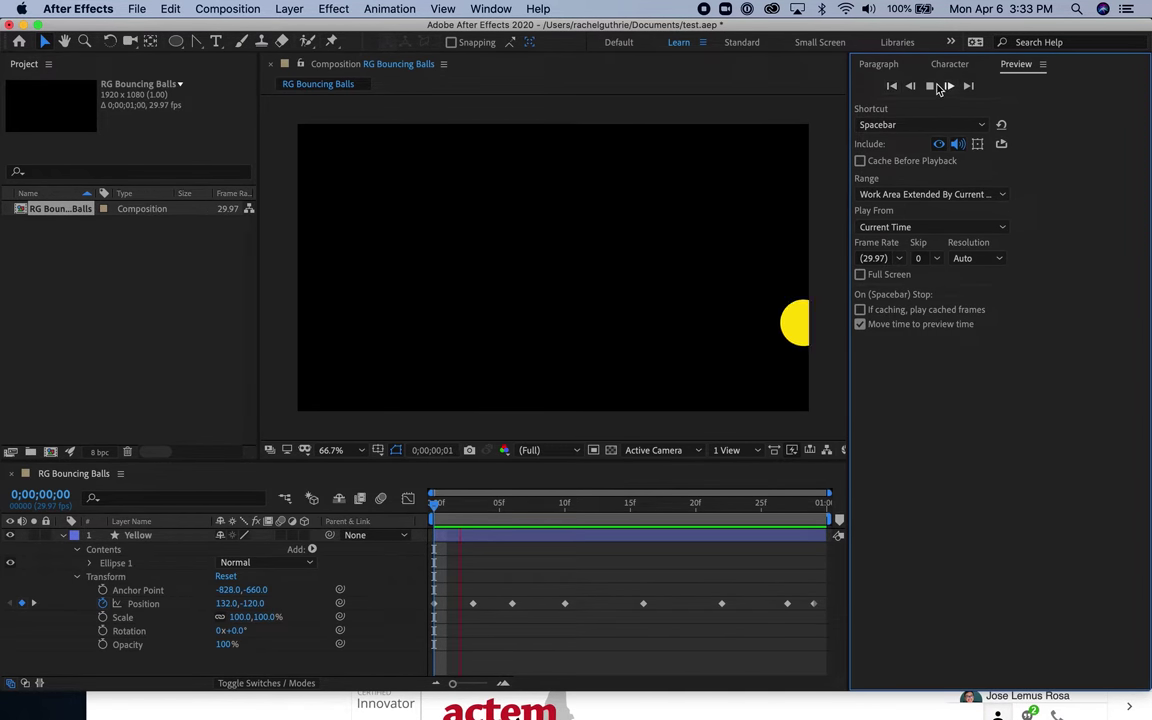
{"action": "left_click", "coordinate": [932, 88]}
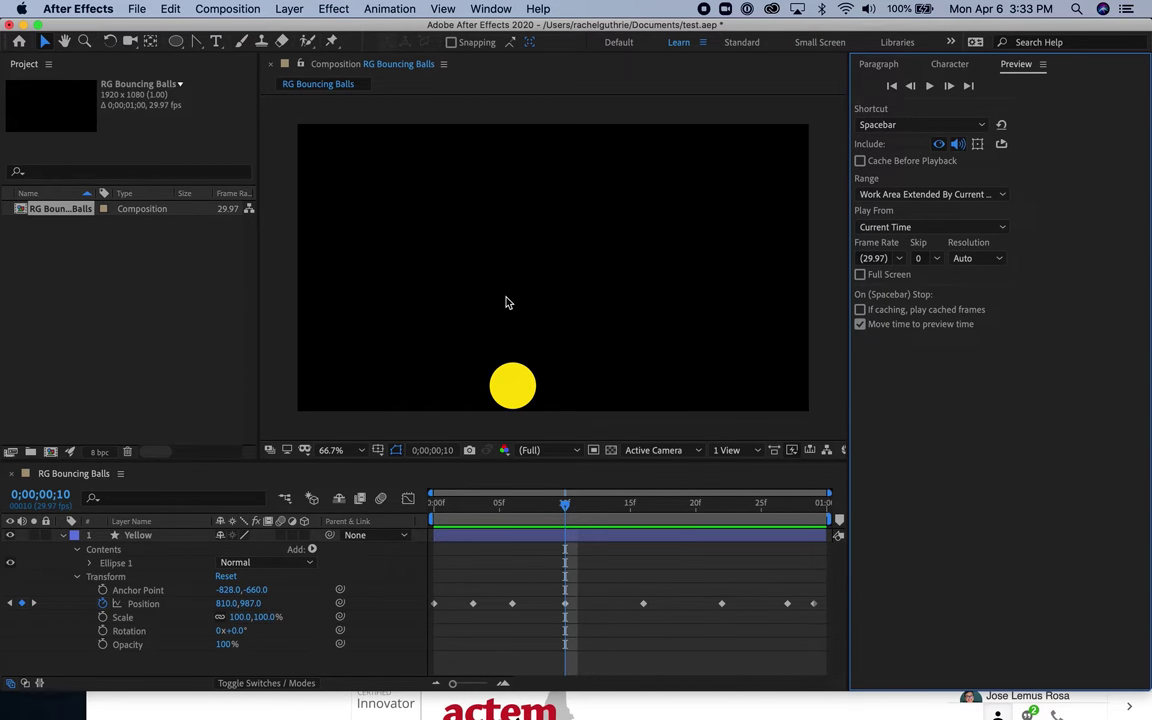
Move the frame-6 Position keyframe to frame 7, select the frame-10 keyframe, and replay the preview.
{"action": "left_click", "coordinate": [512, 604]}
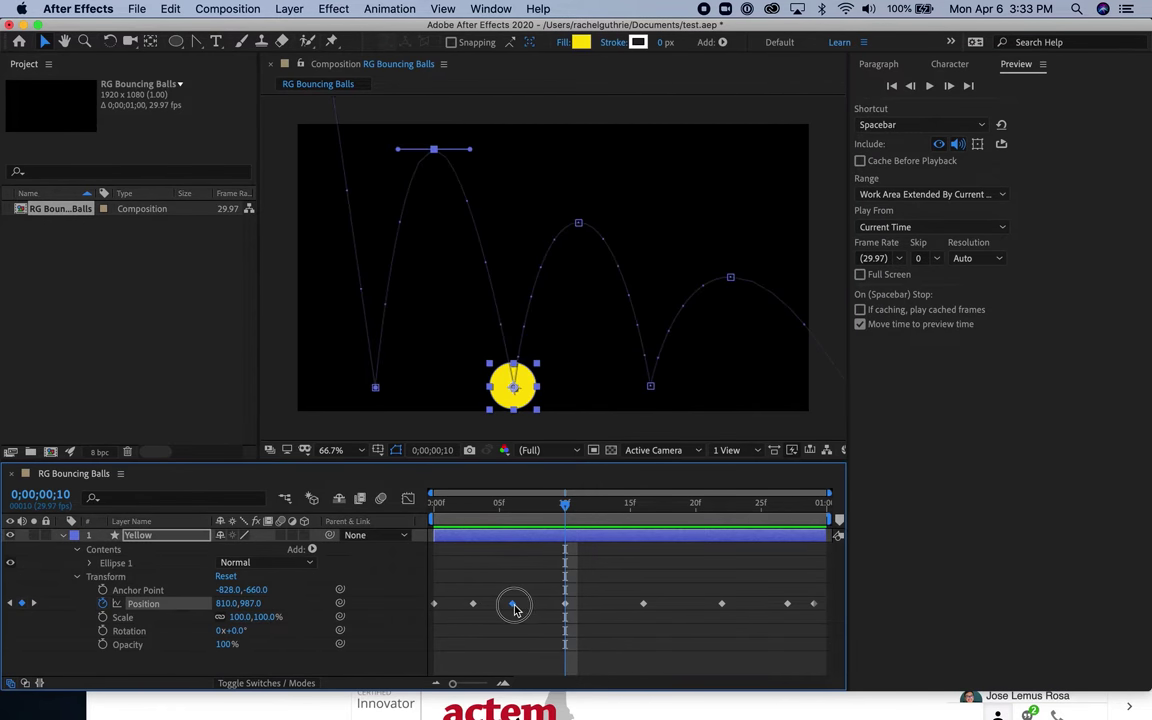
{"action": "left_click_drag", "start_coordinate": [516, 607], "coordinate": [525, 607]}
{"action": "left_click", "coordinate": [566, 605]}
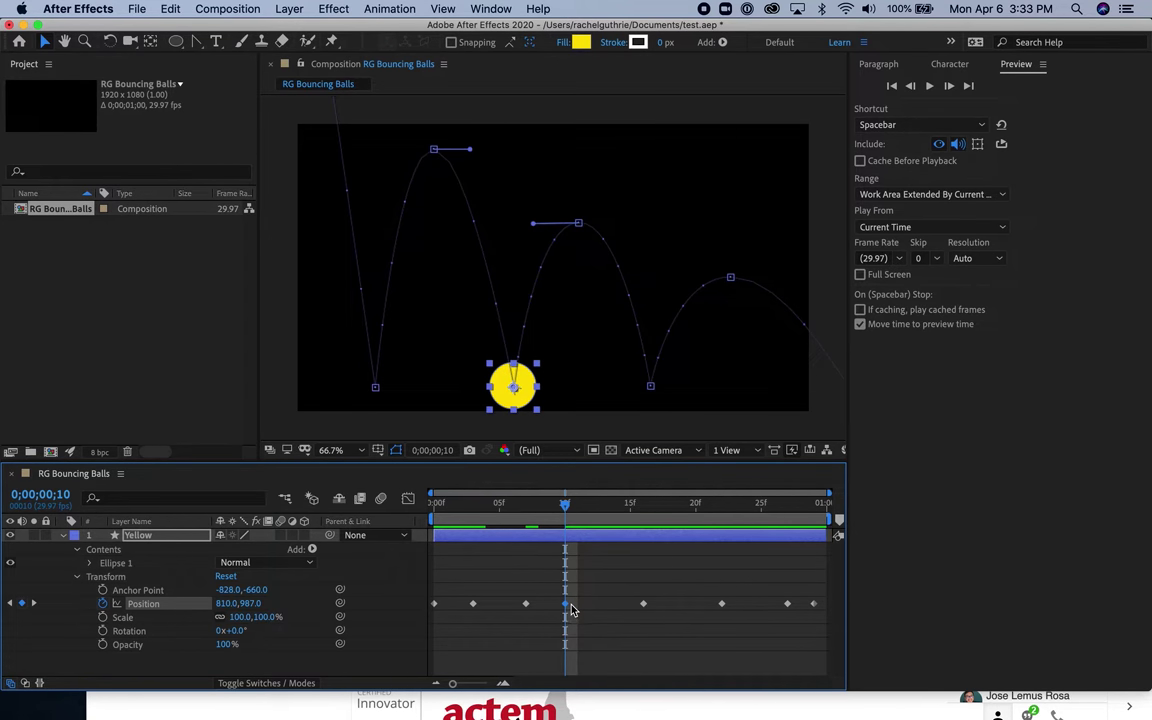
{"action": "left_click", "coordinate": [929, 86]}
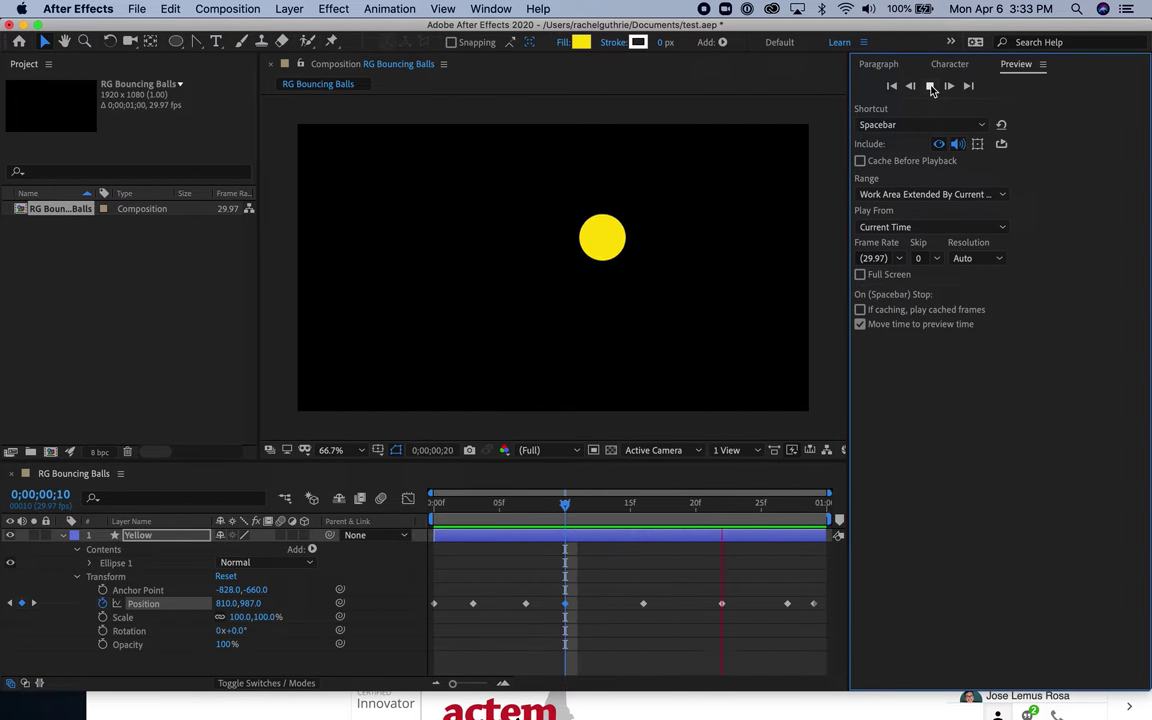
Stop the preview, deselect the Yellow layer, and collapse its Transform, Contents and layer rows.
{"action": "left_click", "coordinate": [930, 88]}
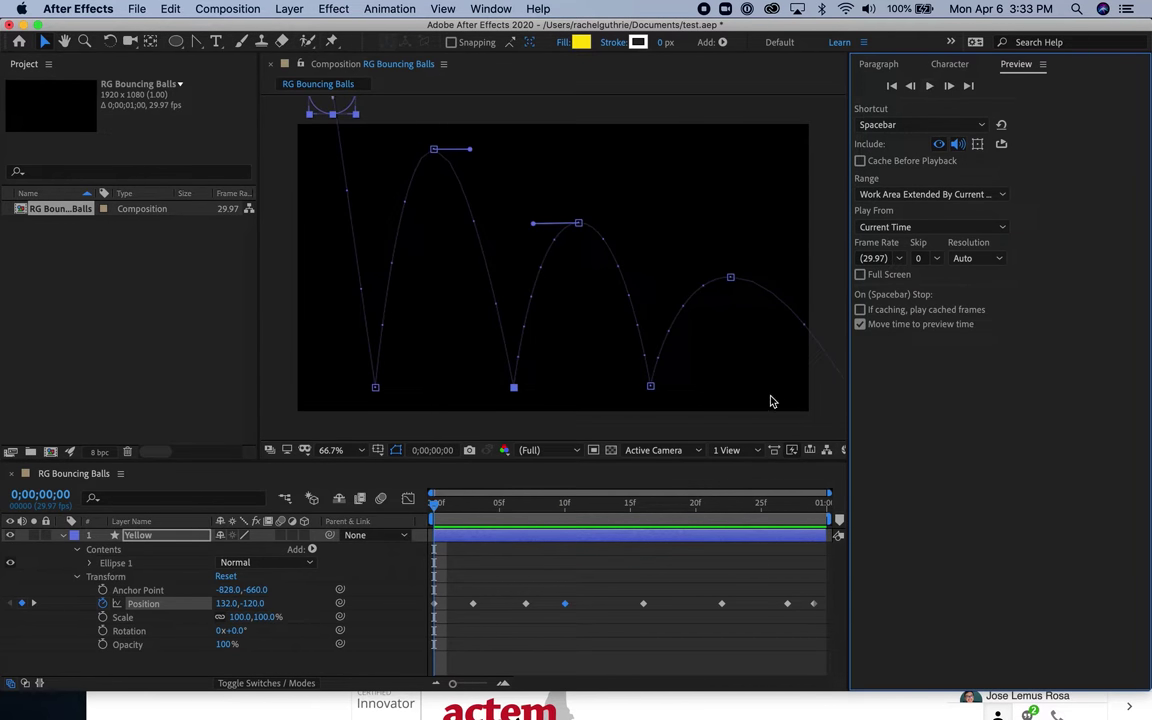
{"action": "left_click", "coordinate": [436, 511]}
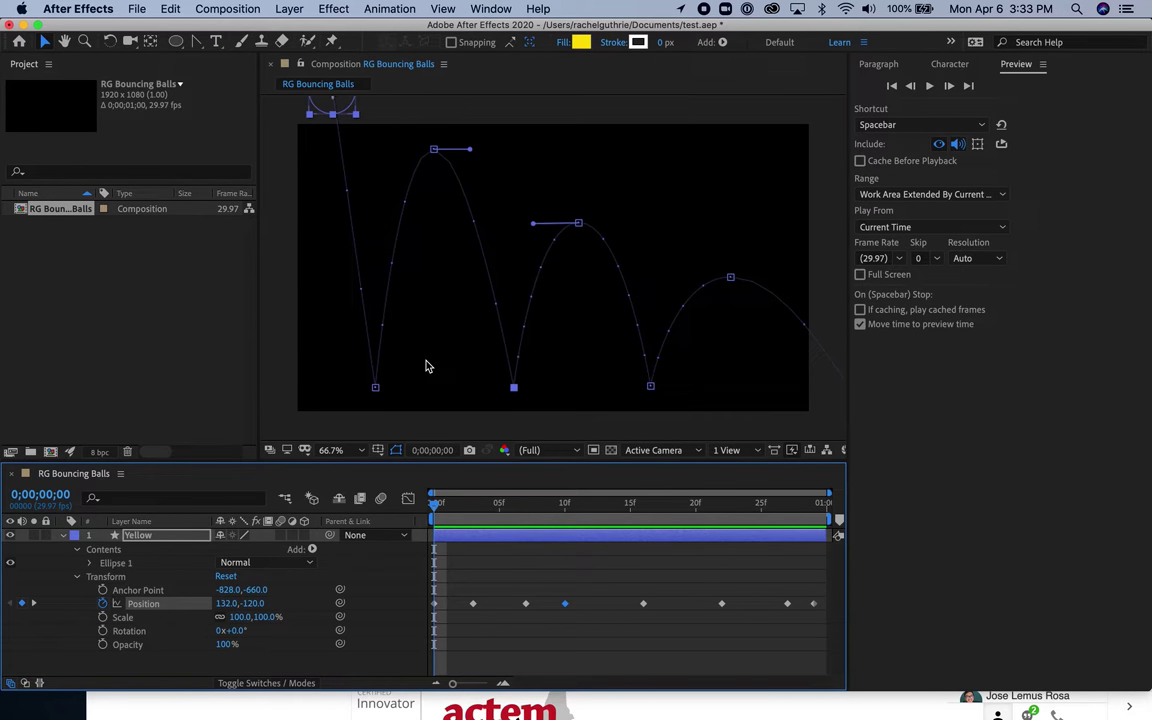
{"action": "left_click", "coordinate": [382, 115]}
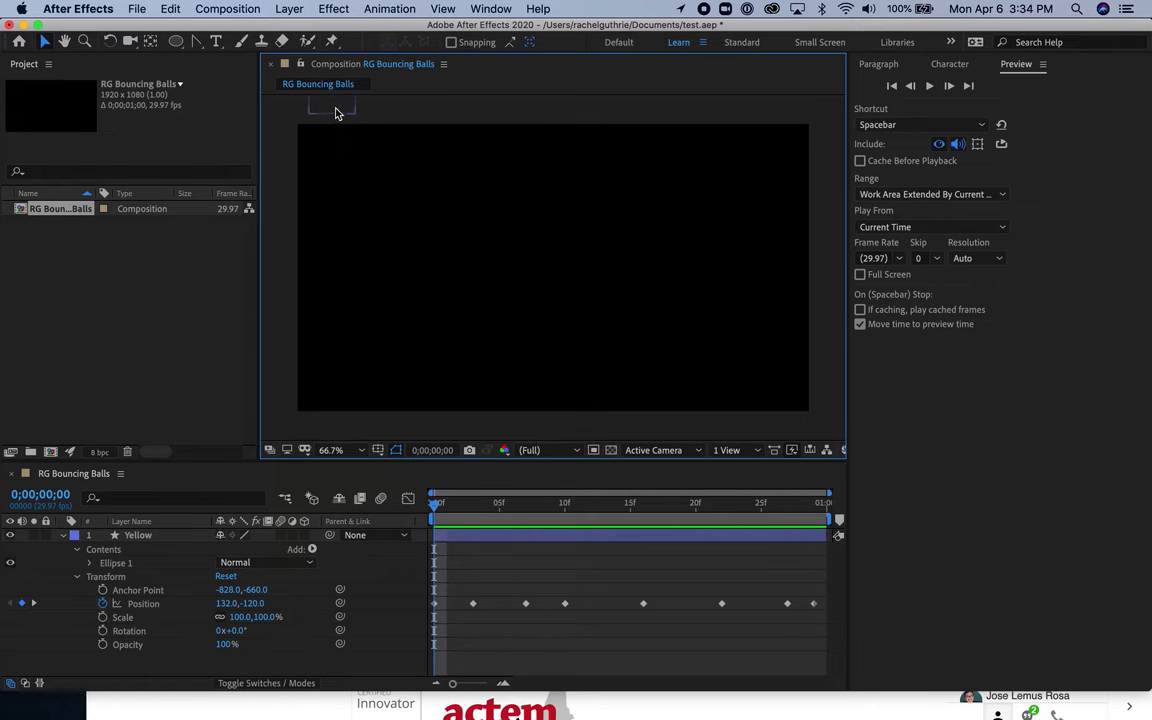
{"action": "left_click", "coordinate": [77, 578]}
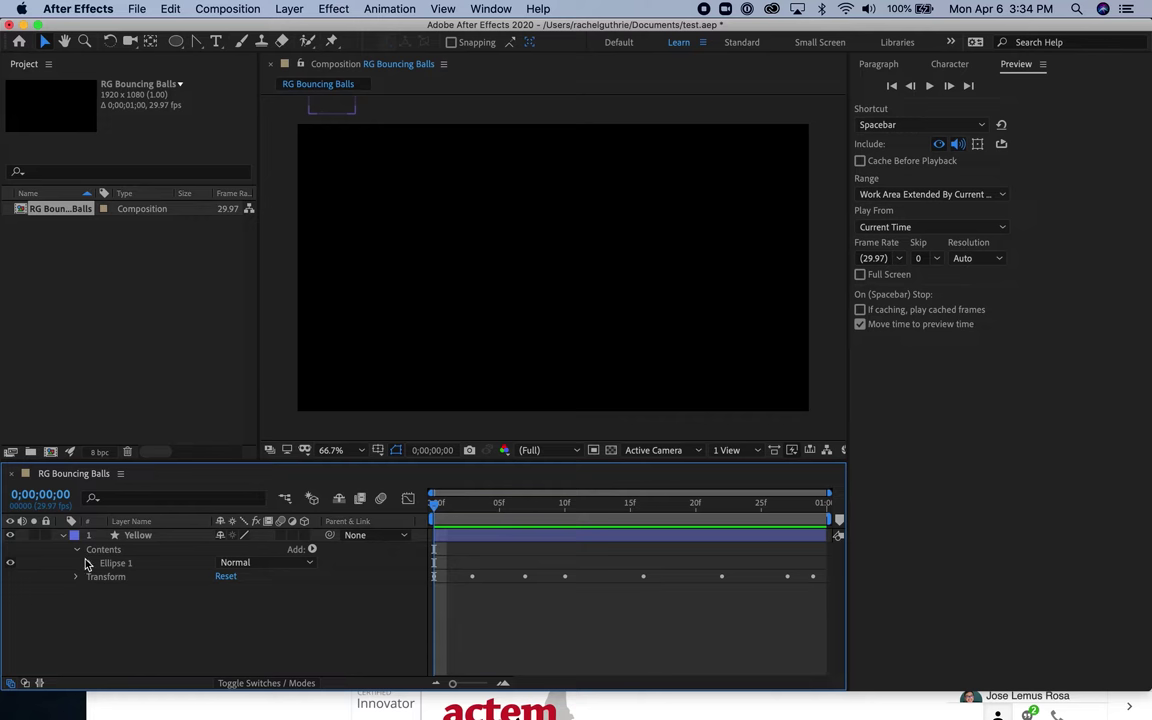
{"action": "left_click", "coordinate": [79, 550]}
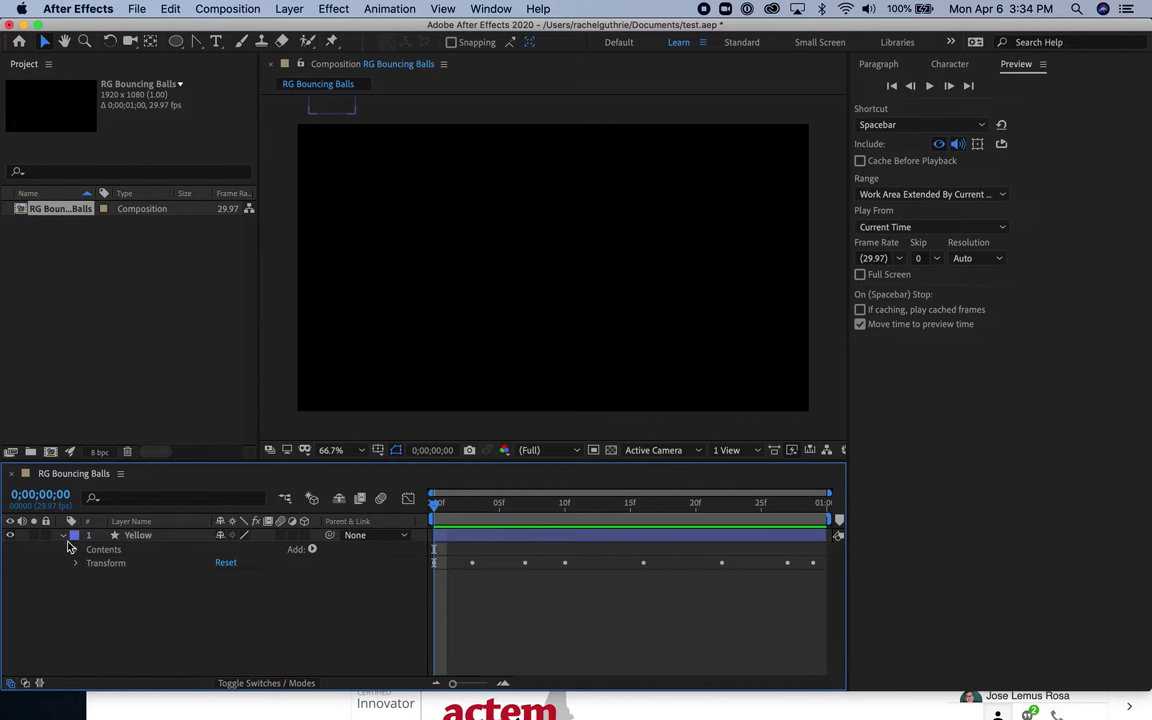
{"action": "left_click", "coordinate": [65, 536]}
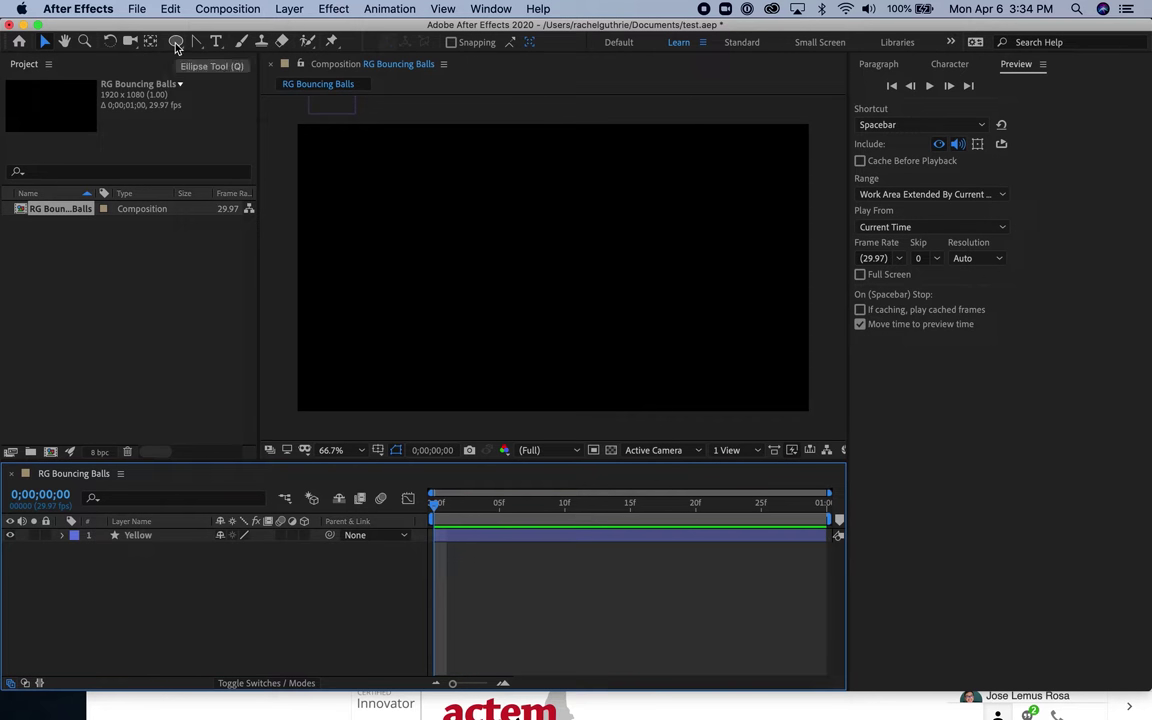
With the Ellipse tool active, set the shape fill colour to orange-red FF4000.
{"action": "left_click_drag", "start_coordinate": [176, 45], "coordinate": [206, 77]}
{"action": "left_click", "coordinate": [454, 43]}
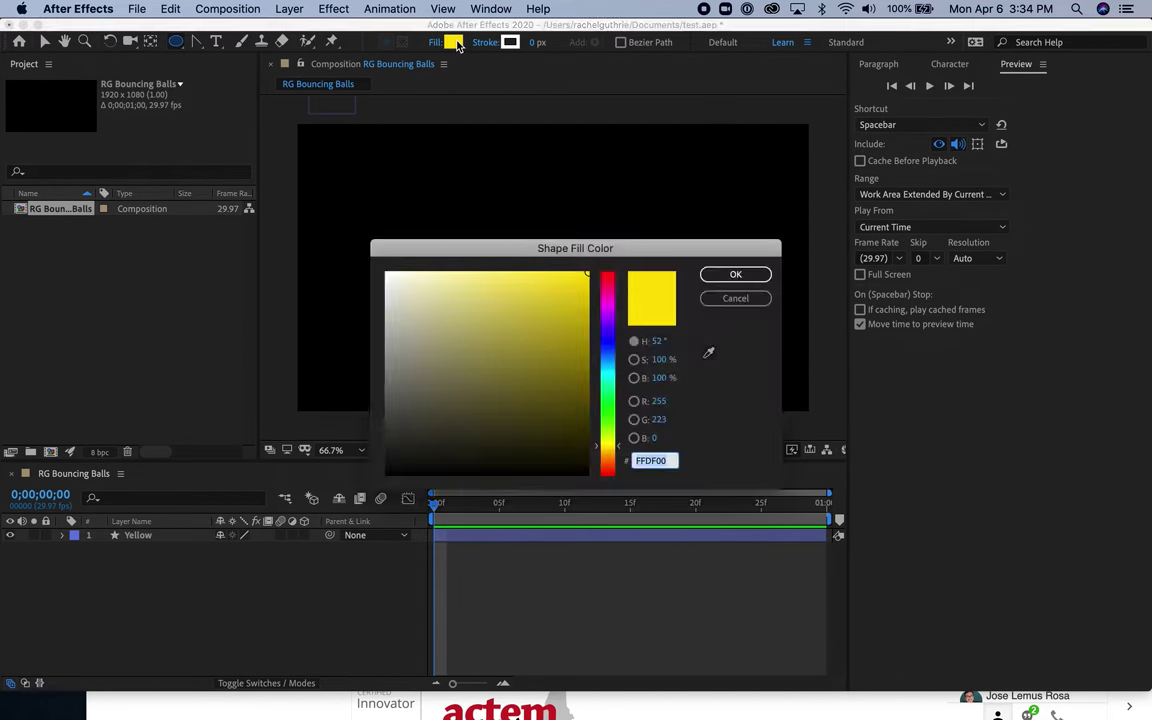
{"action": "left_click", "coordinate": [608, 468]}
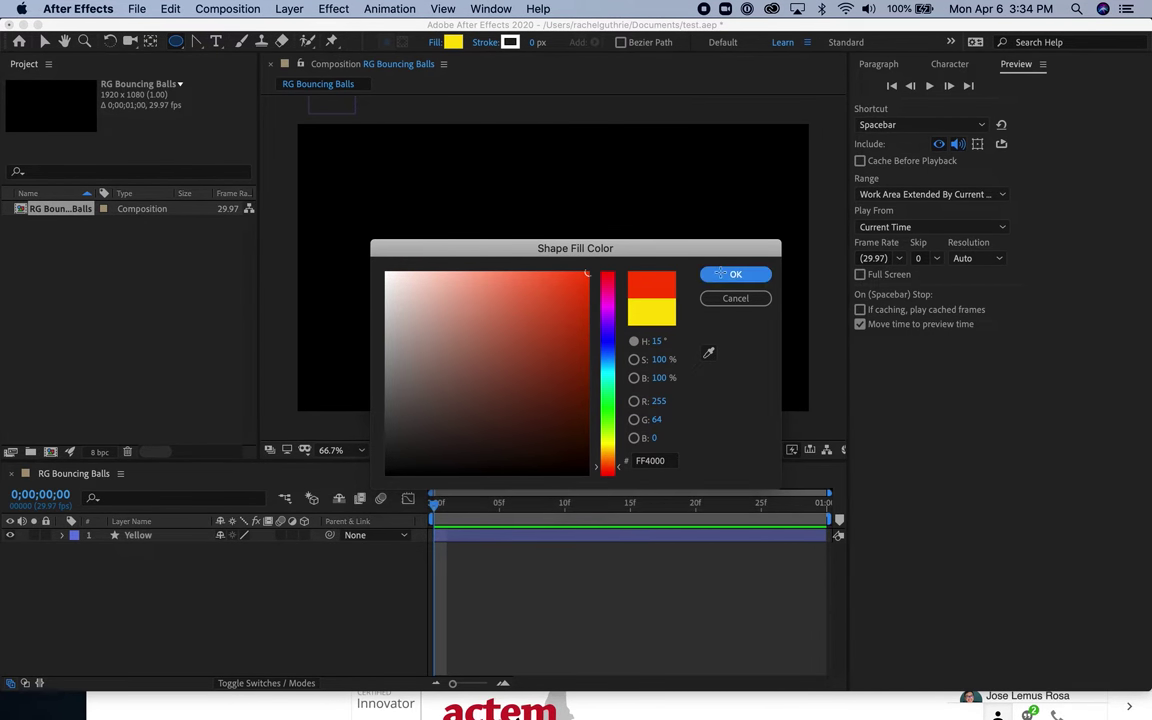
{"action": "left_click", "coordinate": [722, 276]}
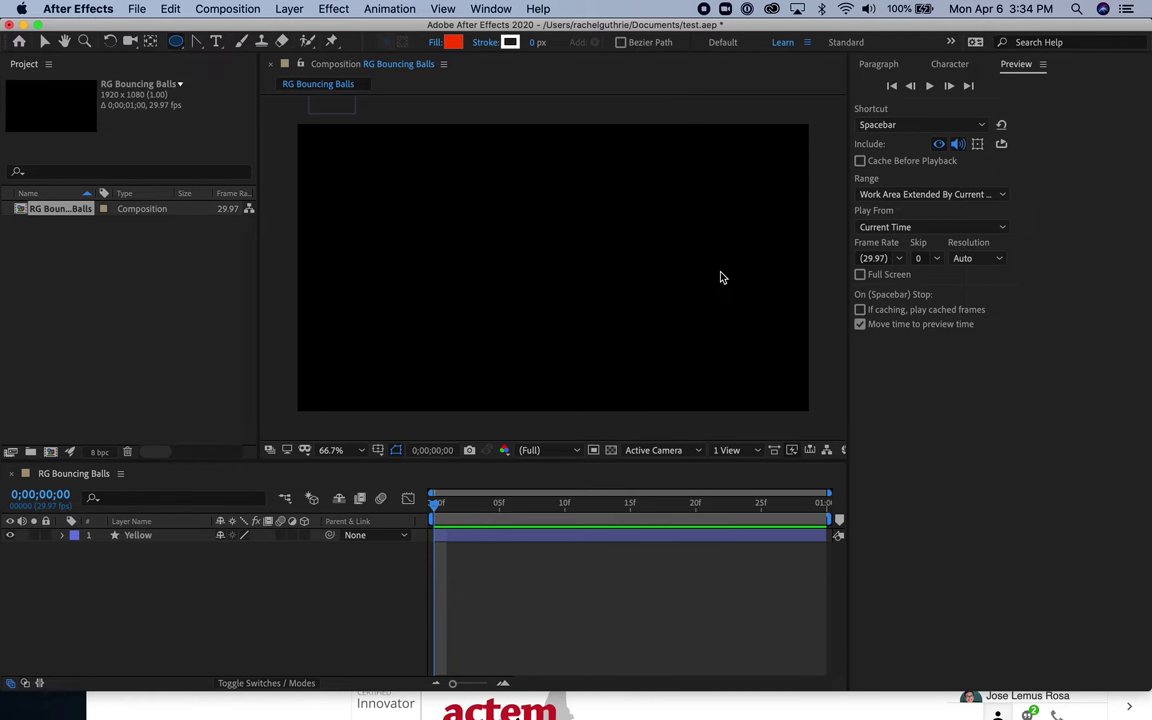
Zoom out, draw a small circle above the frame, and centre its anchor point with Pan Behind.
{"action": "key", "text": "comma"}
{"action": "key", "text": "comma"}
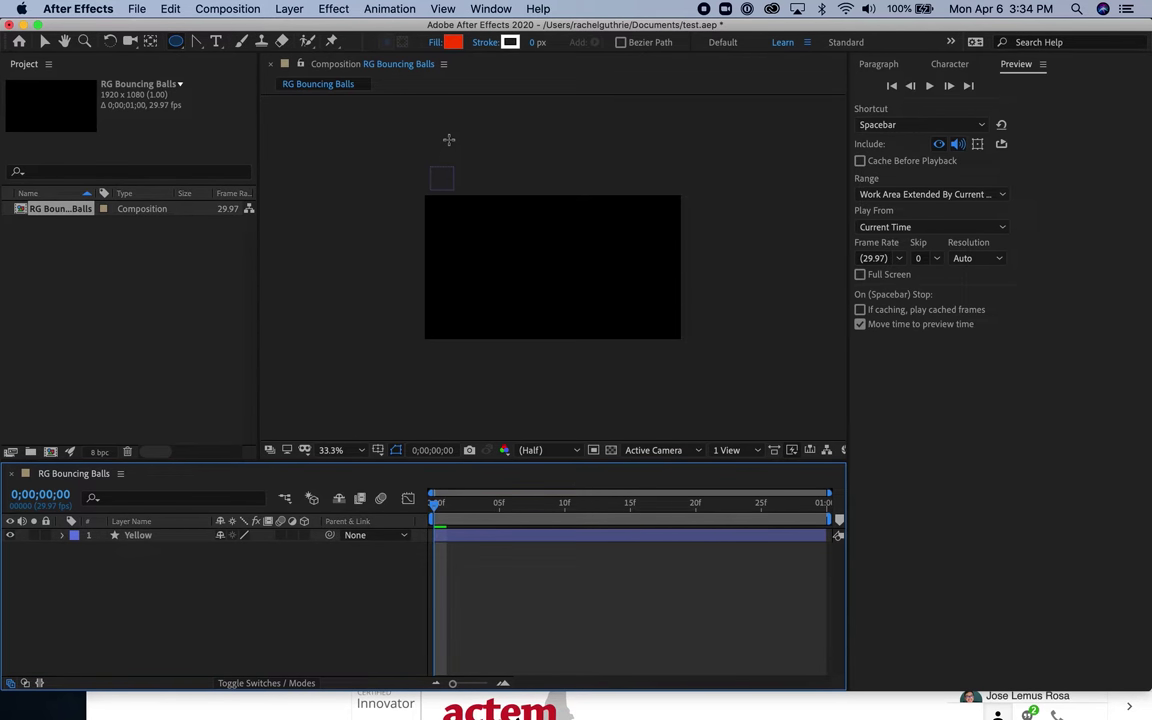
{"action": "left_click_drag", "start_coordinate": [449, 140], "coordinate": [485, 177]}
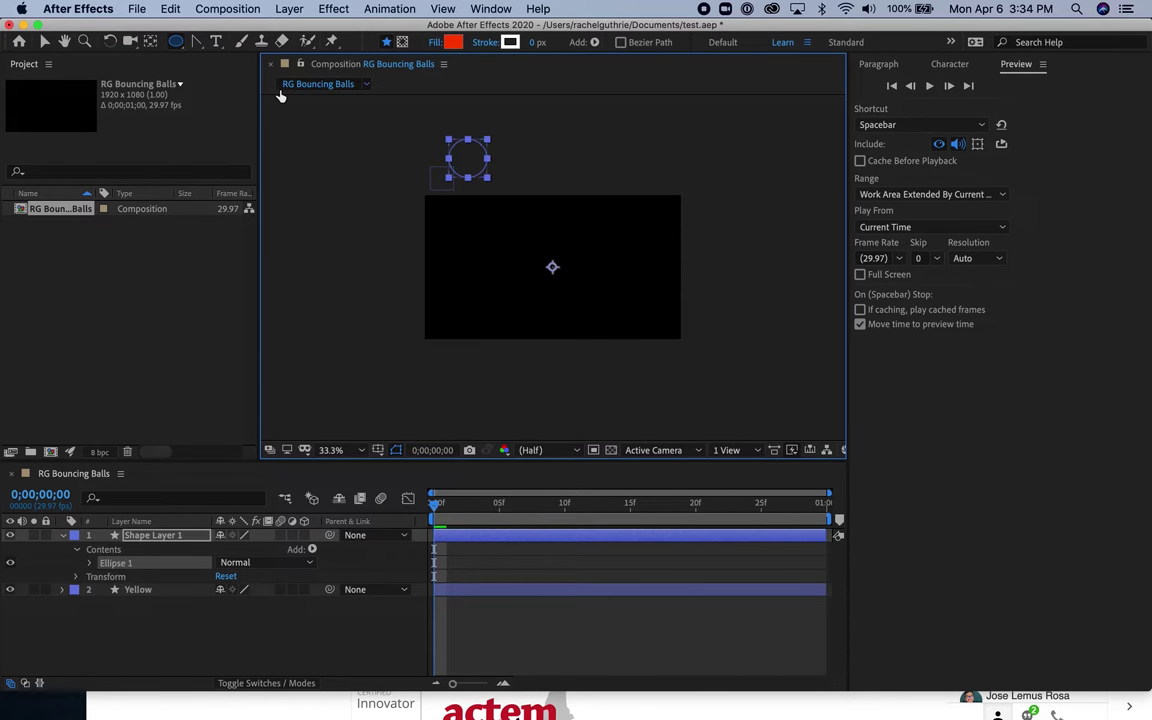
{"action": "left_click", "coordinate": [151, 43]}
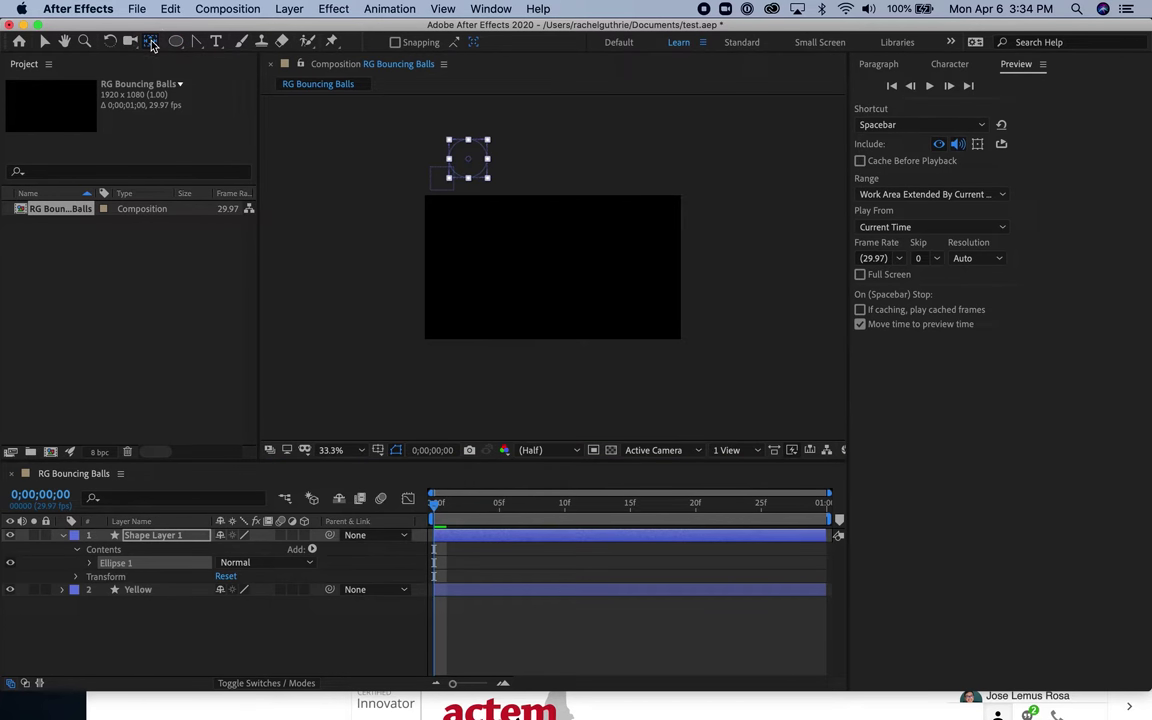
{"action": "left_click", "coordinate": [515, 138]}
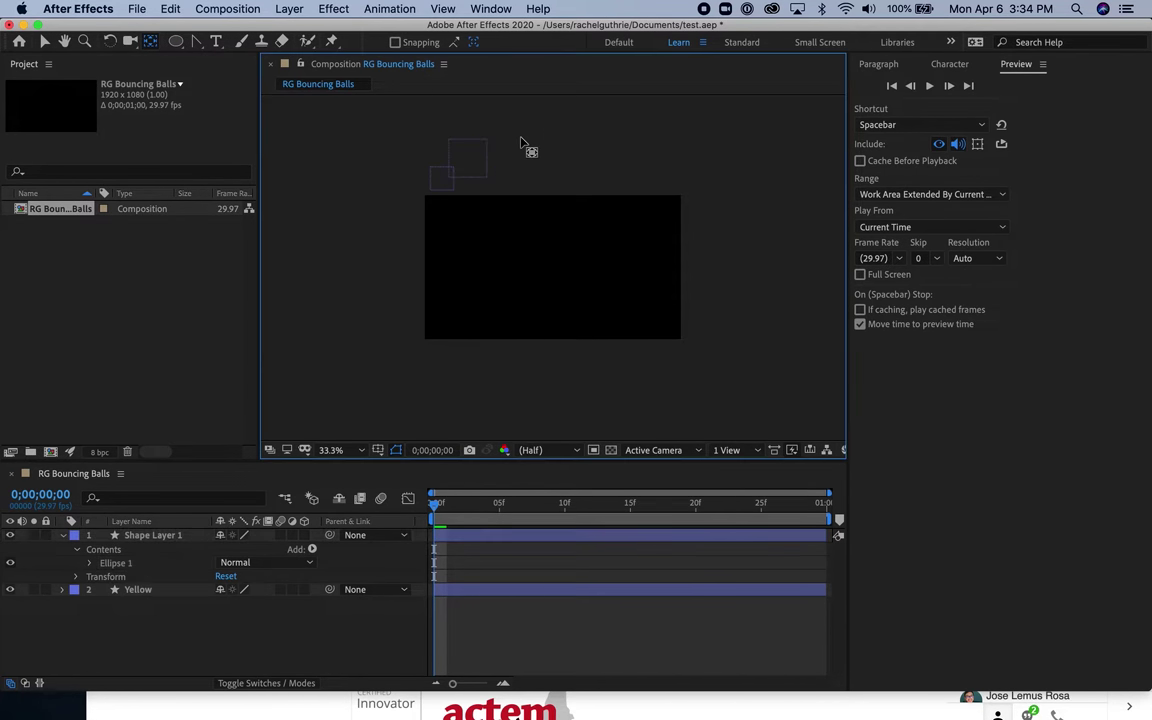
{"action": "left_click", "coordinate": [475, 160]}
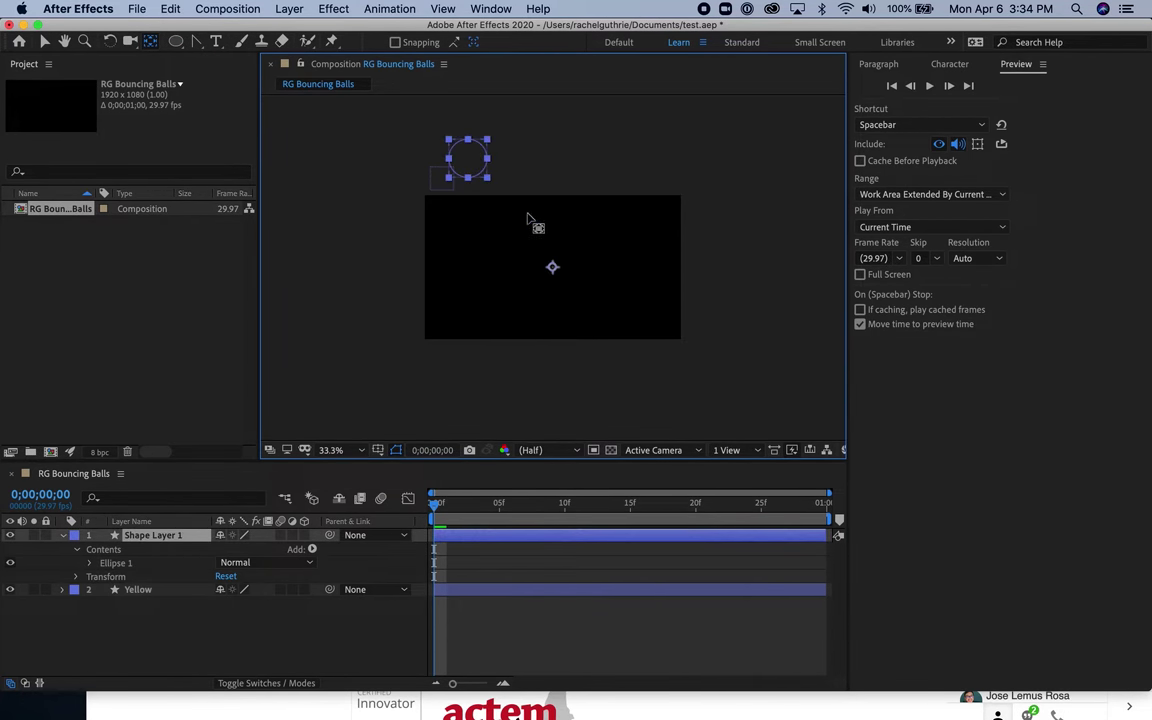
{"action": "left_click_drag", "start_coordinate": [552, 268], "coordinate": [467, 156]}
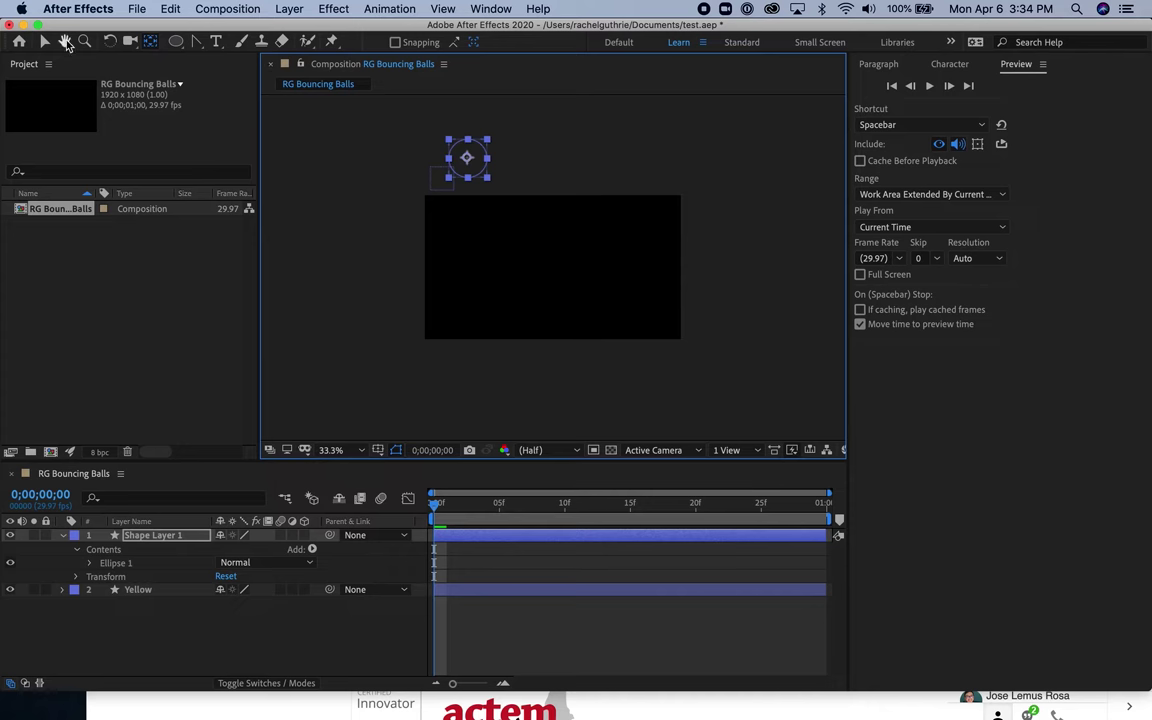
{"action": "left_click", "coordinate": [44, 45]}
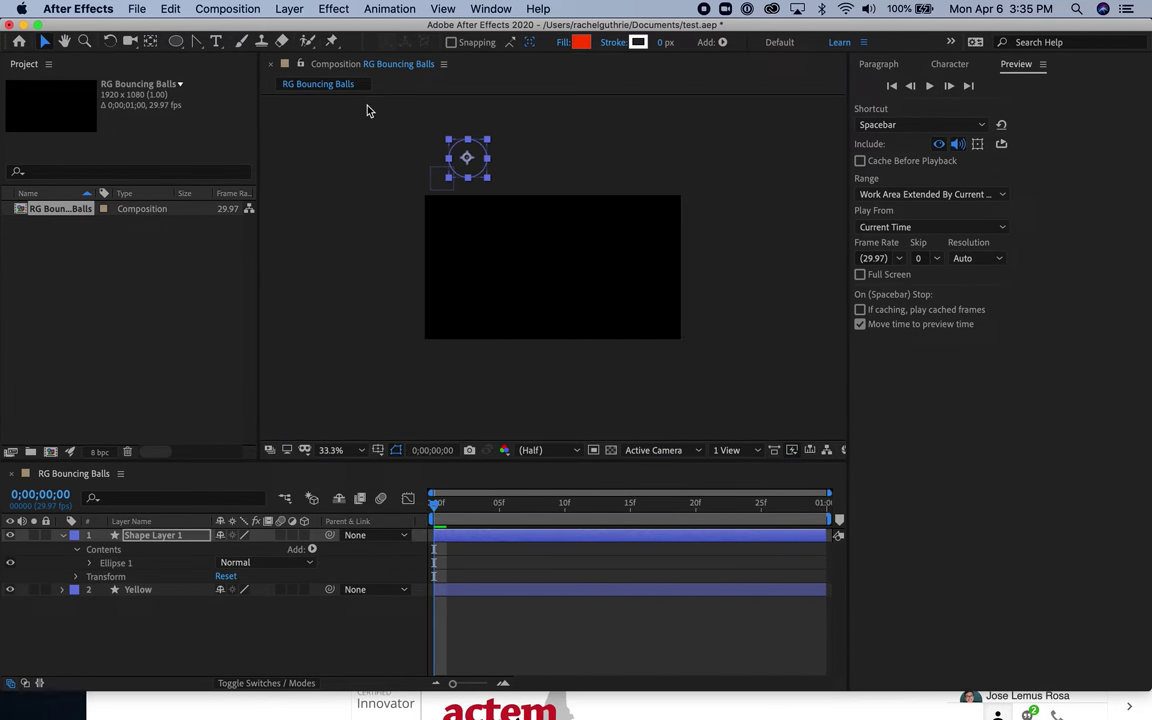
Start Position keyframing on the red ball and bring it down into the frame at frame 2.
{"action": "left_click", "coordinate": [414, 510]}
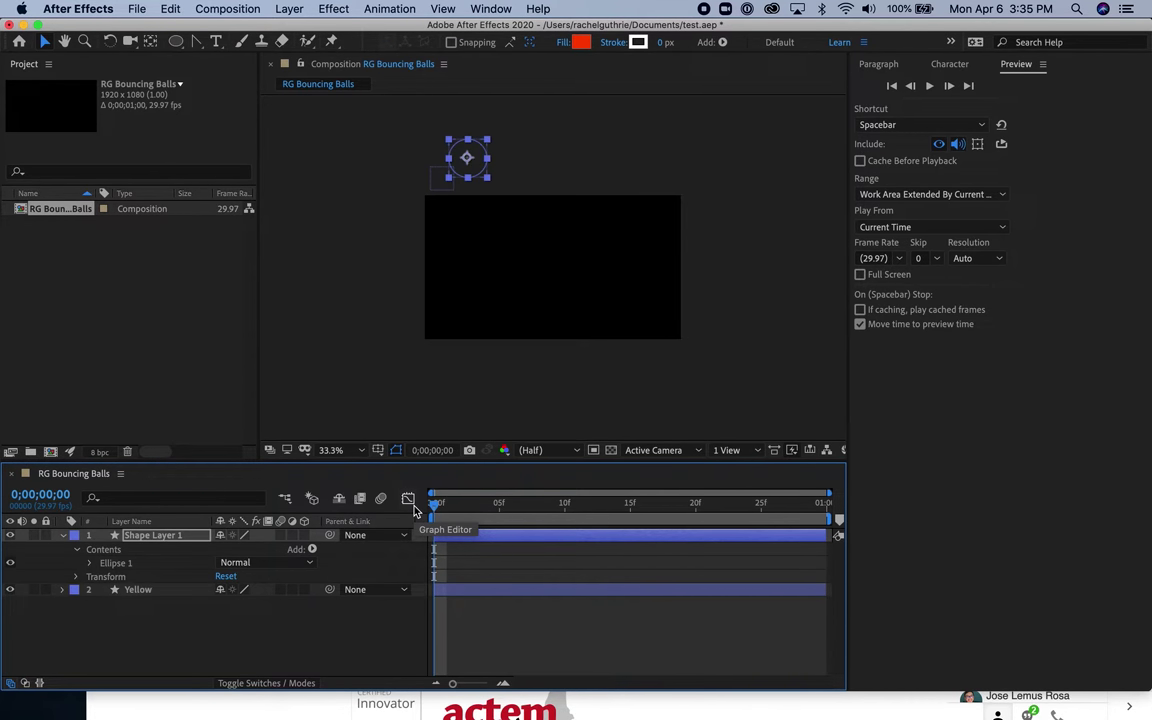
{"action": "left_click", "coordinate": [77, 579]}
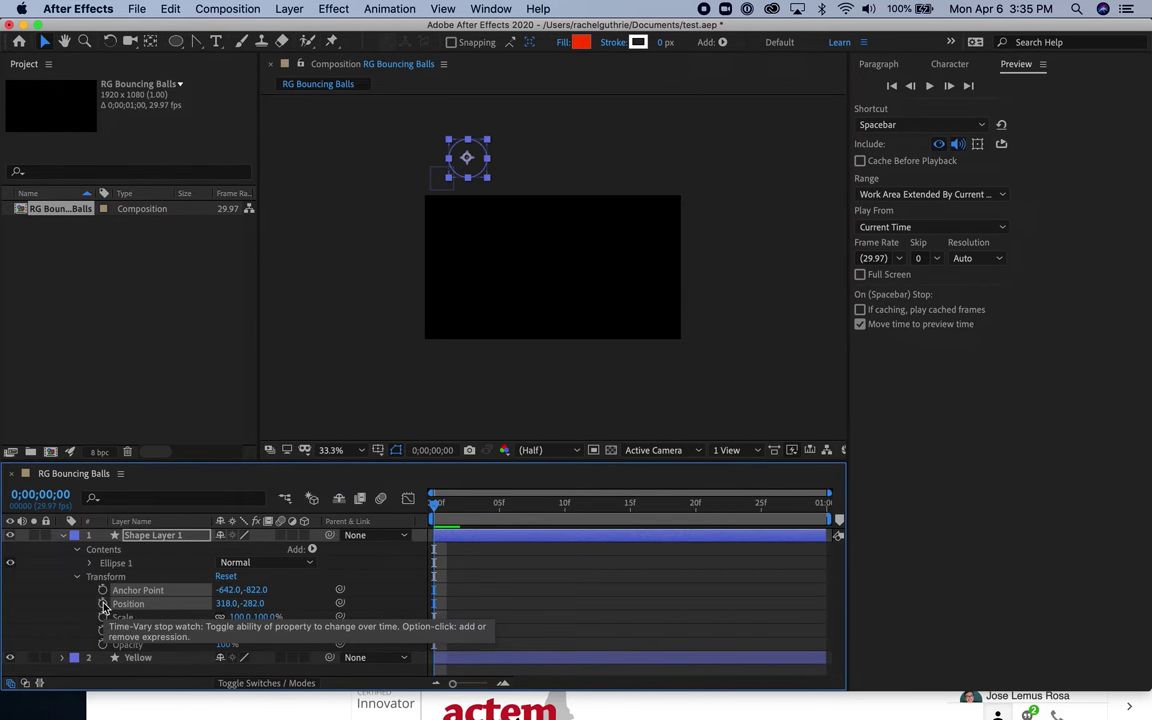
{"action": "left_click", "coordinate": [103, 604]}
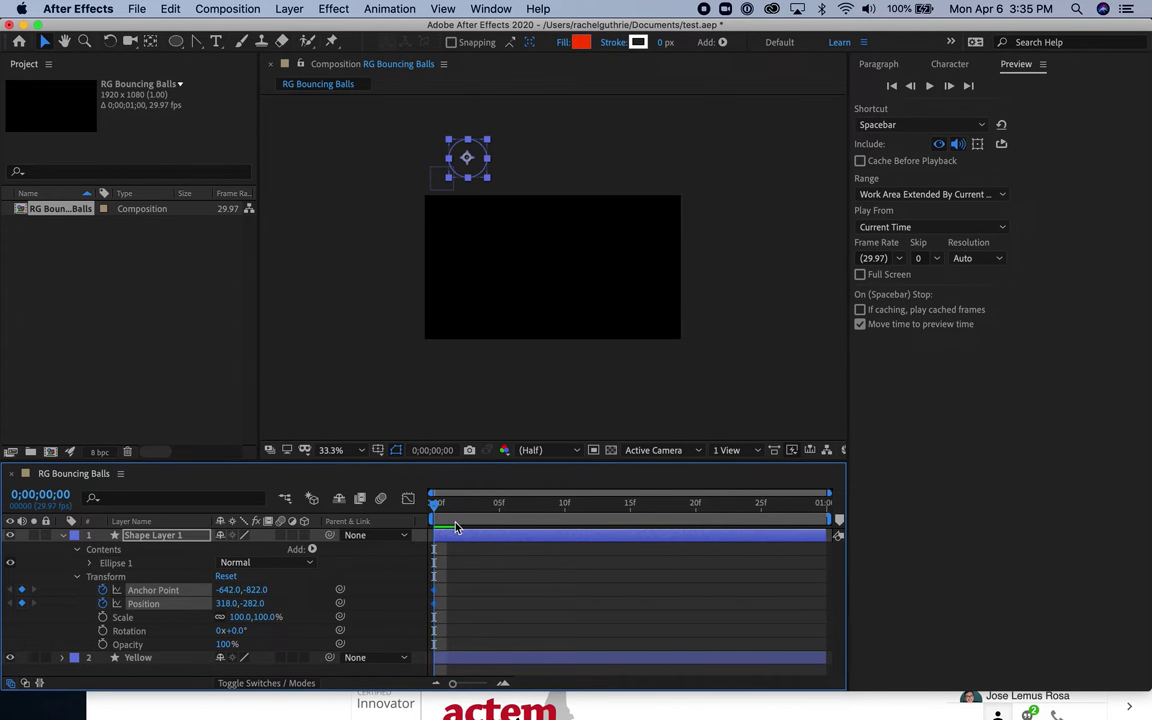
{"action": "left_click_drag", "start_coordinate": [437, 503], "coordinate": [463, 507]}
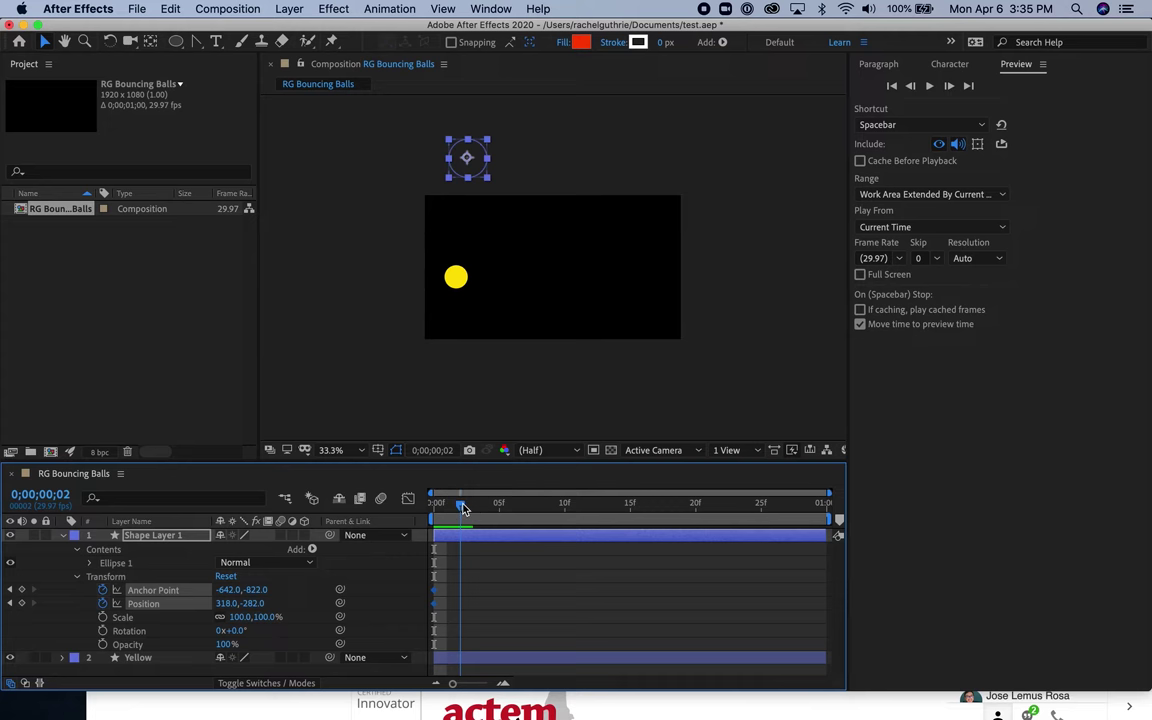
{"action": "left_click_drag", "start_coordinate": [469, 180], "coordinate": [483, 329]}
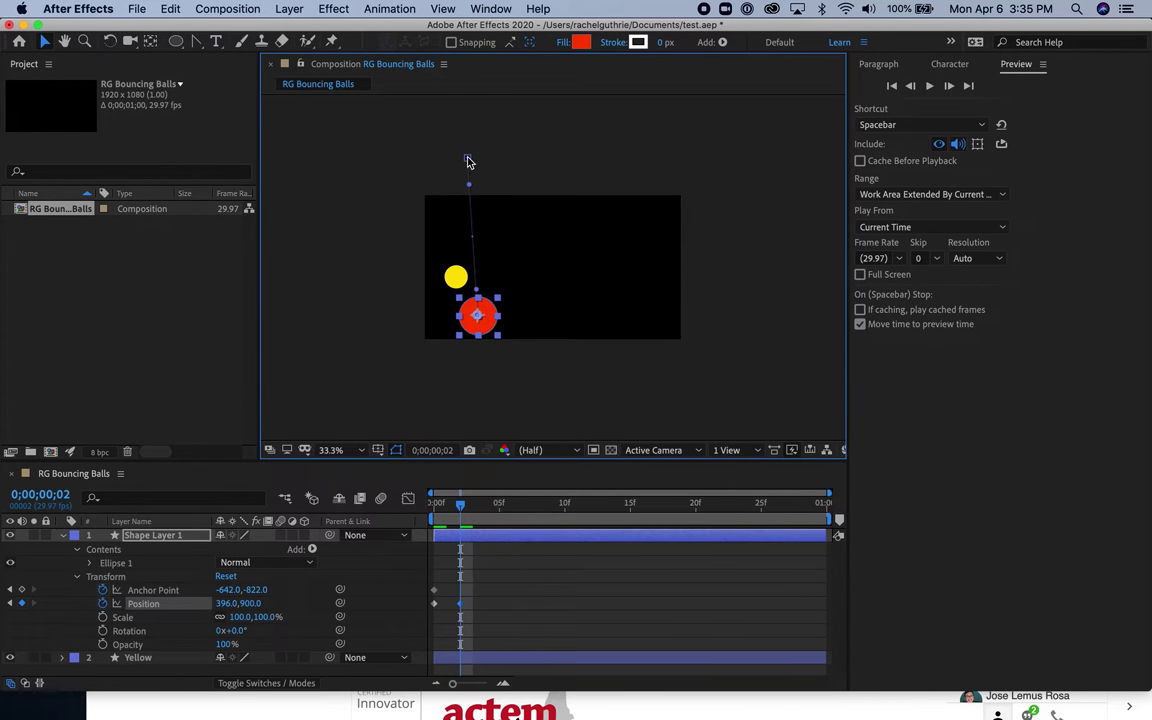
{"action": "left_click_drag", "start_coordinate": [468, 161], "coordinate": [431, 161]}
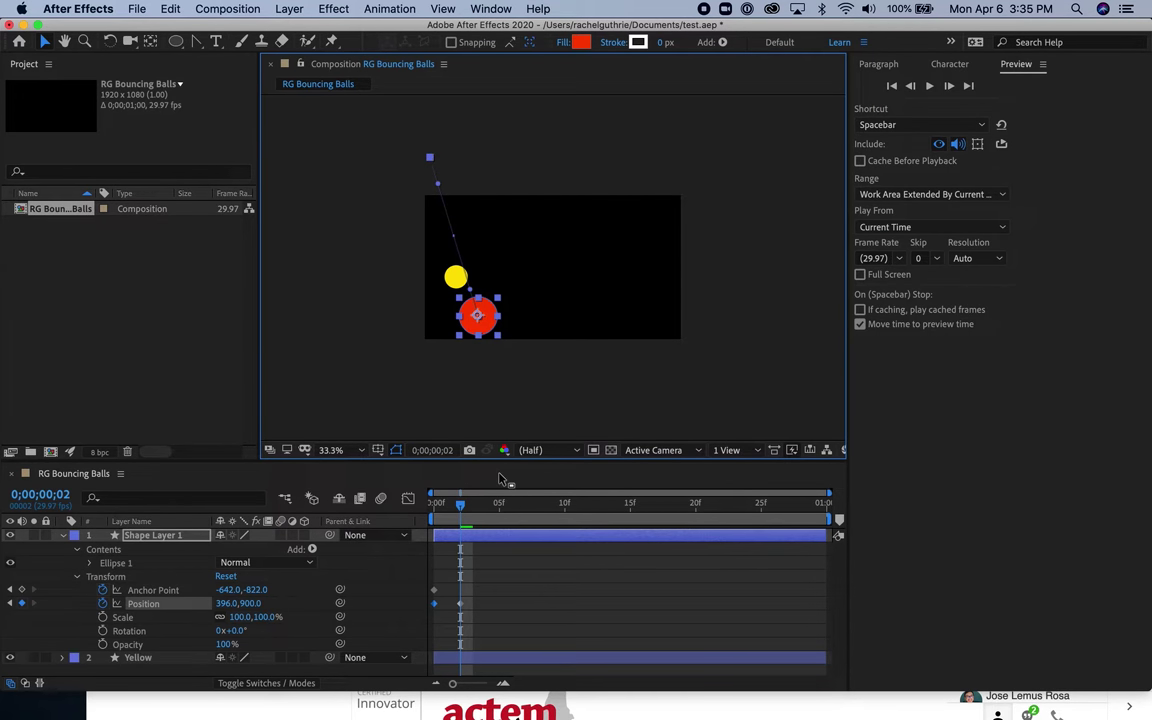
Keyframe the ball rising at frame 5, dropping at frame 10, and rising to 1200.0,354.0 at frame 14.
{"action": "left_click_drag", "start_coordinate": [461, 505], "coordinate": [503, 505]}
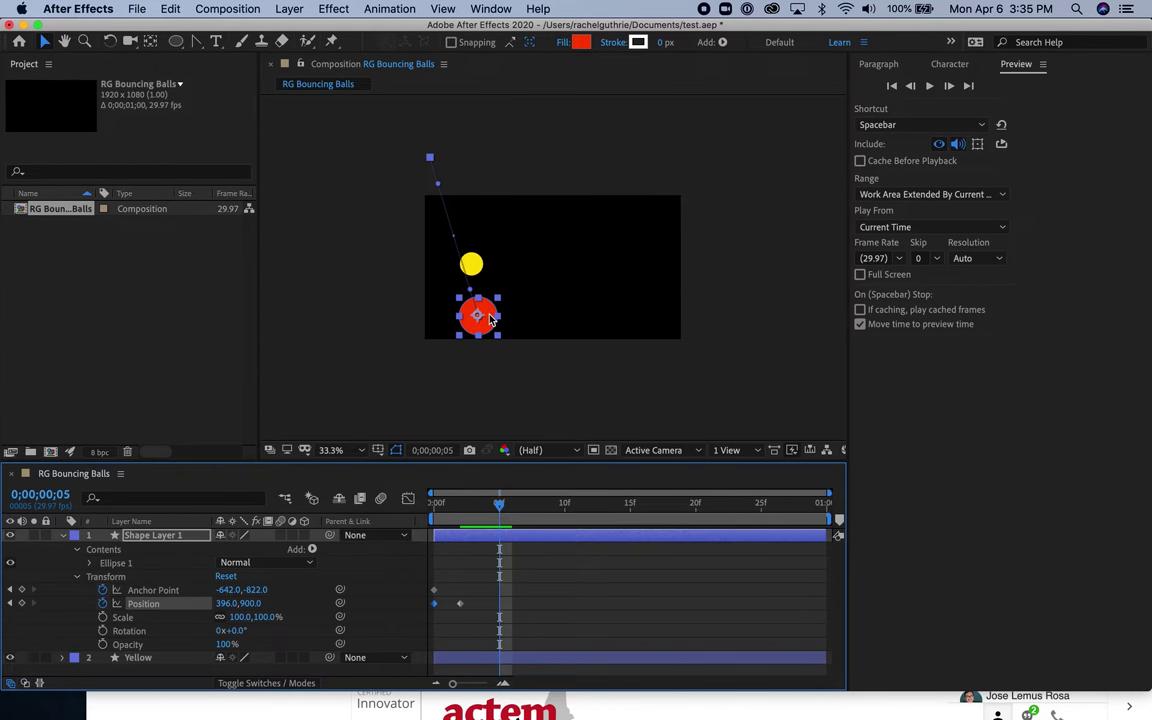
{"action": "left_click_drag", "start_coordinate": [490, 320], "coordinate": [520, 219]}
{"action": "left_click_drag", "start_coordinate": [524, 507], "coordinate": [570, 509]}
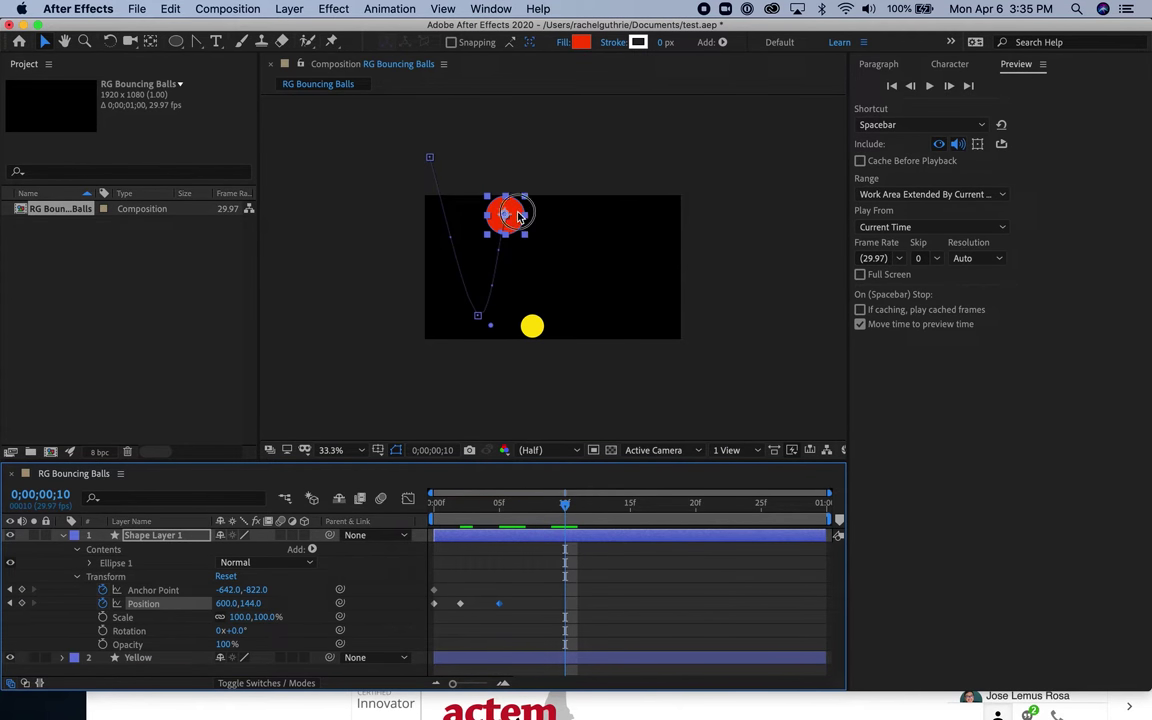
{"action": "left_click_drag", "start_coordinate": [522, 222], "coordinate": [573, 320]}
{"action": "left_click_drag", "start_coordinate": [570, 508], "coordinate": [617, 497]}
{"action": "left_click_drag", "start_coordinate": [573, 330], "coordinate": [596, 253]}
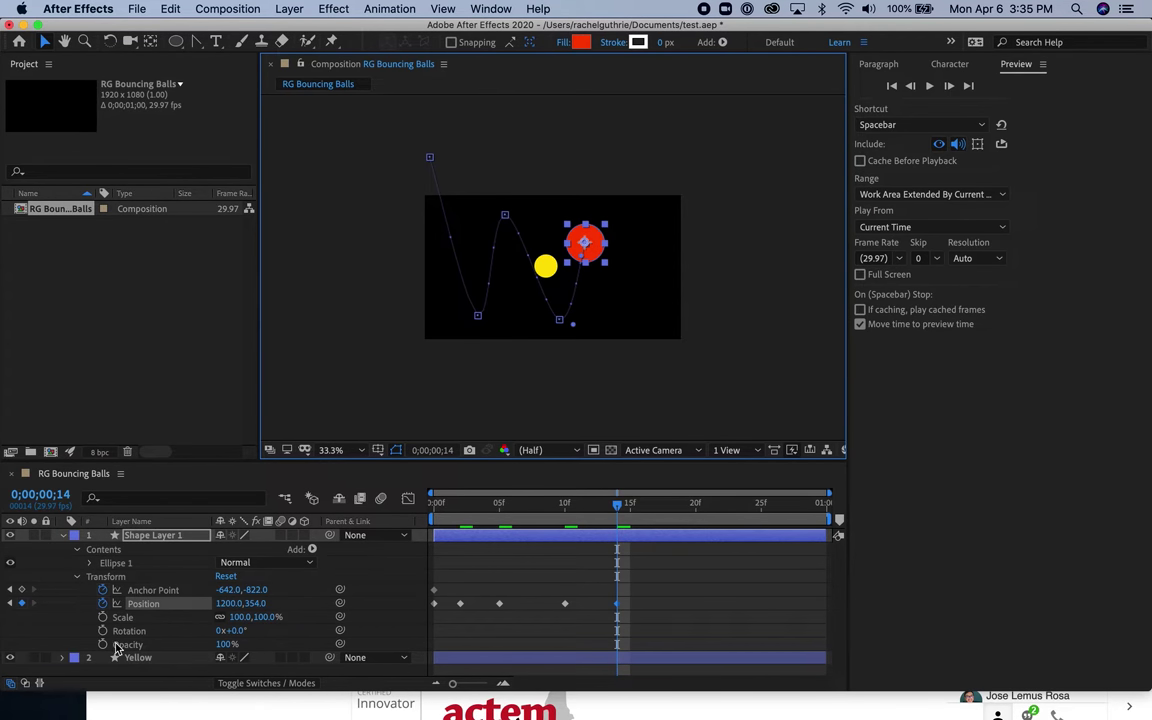
Hide and lock the Yellow layer, then keyframe the red ball dropping down-right at frame 18.
{"action": "left_click", "coordinate": [11, 657]}
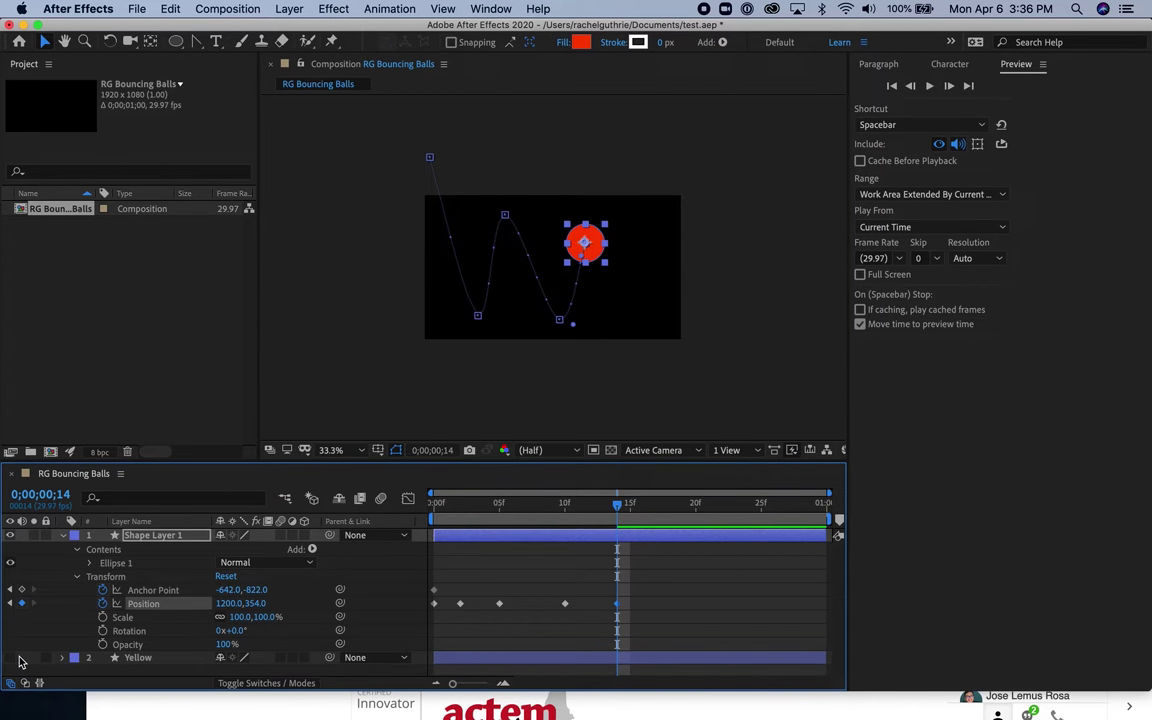
{"action": "left_click", "coordinate": [45, 658]}
{"action": "left_click_drag", "start_coordinate": [556, 504], "coordinate": [672, 509]}
{"action": "left_click_drag", "start_coordinate": [604, 257], "coordinate": [647, 320]}
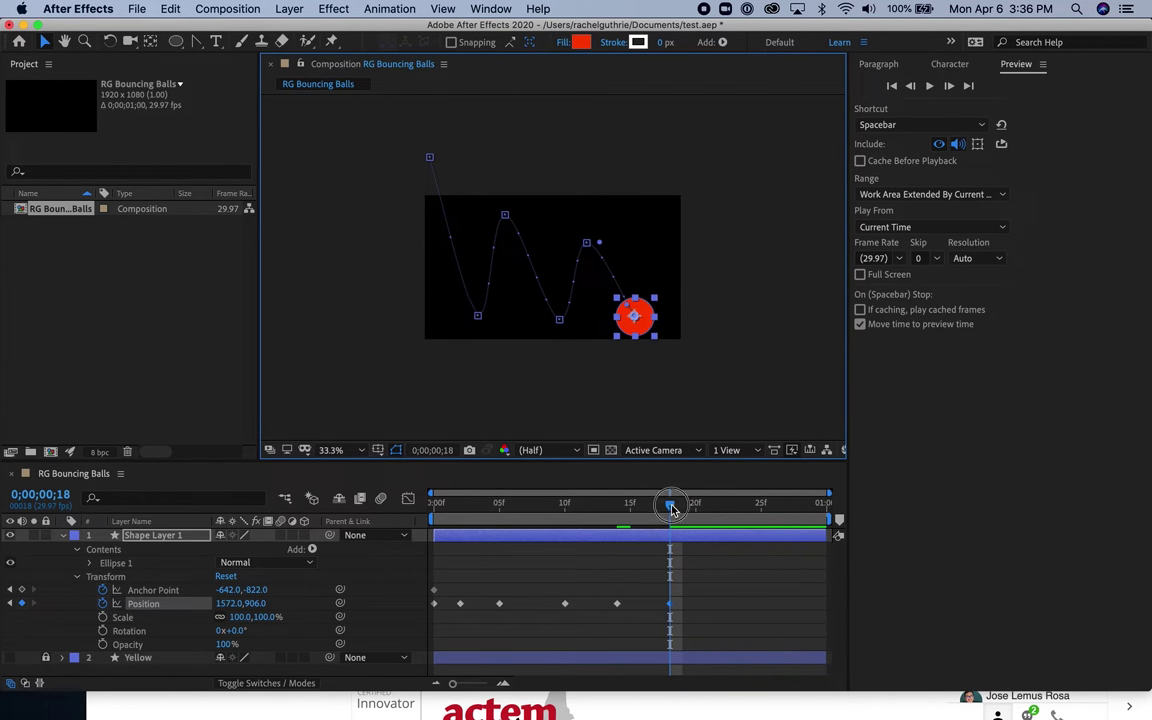
Keyframe the red ball rising at frame 25 and dropping off-frame to 2244.0,918.0 at frame 29.
{"action": "left_click_drag", "start_coordinate": [672, 503], "coordinate": [760, 502]}
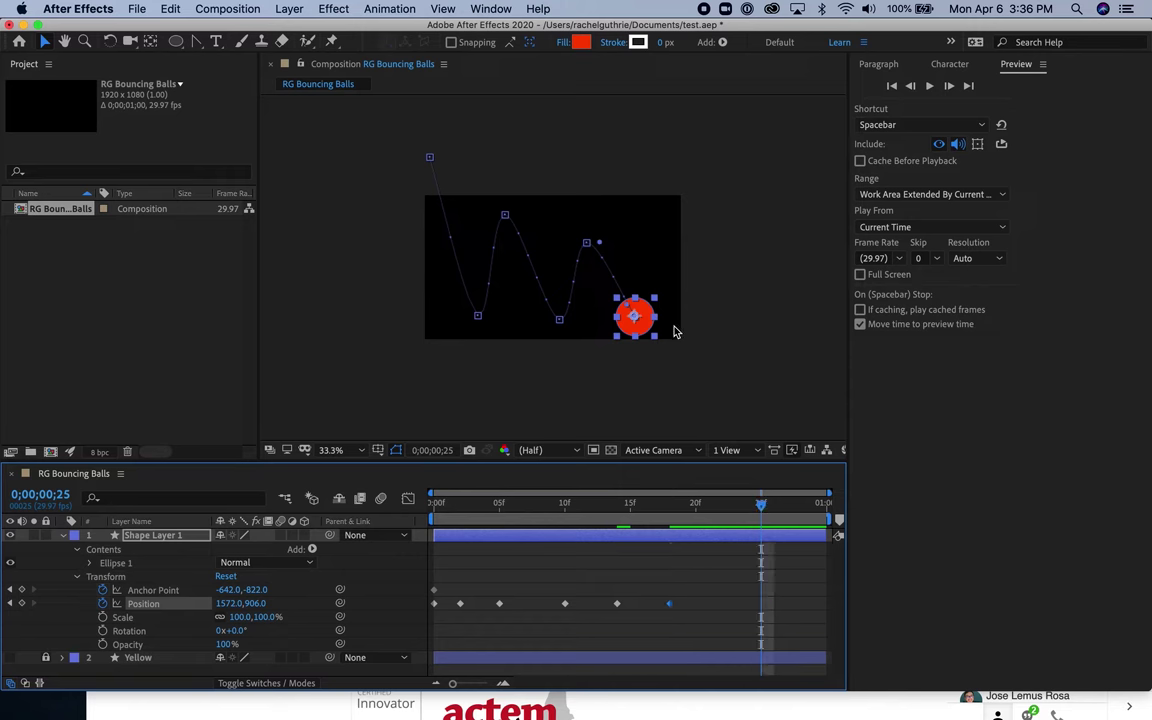
{"action": "left_click", "coordinate": [645, 318]}
{"action": "left_click_drag", "start_coordinate": [646, 320], "coordinate": [686, 256]}
{"action": "left_click_drag", "start_coordinate": [761, 502], "coordinate": [835, 505]}
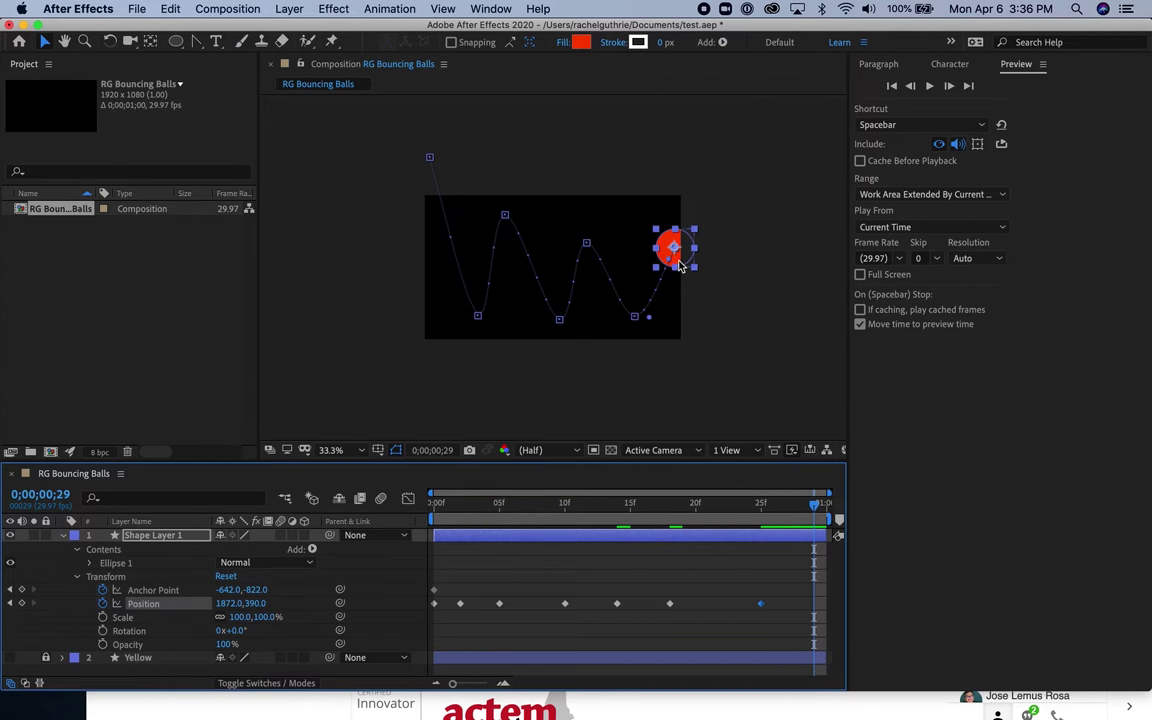
{"action": "left_click_drag", "start_coordinate": [679, 263], "coordinate": [727, 335]}
Use the Convert Vertex tool on the three lower bounce points of the red ball's path.
{"action": "left_click", "coordinate": [196, 42]}
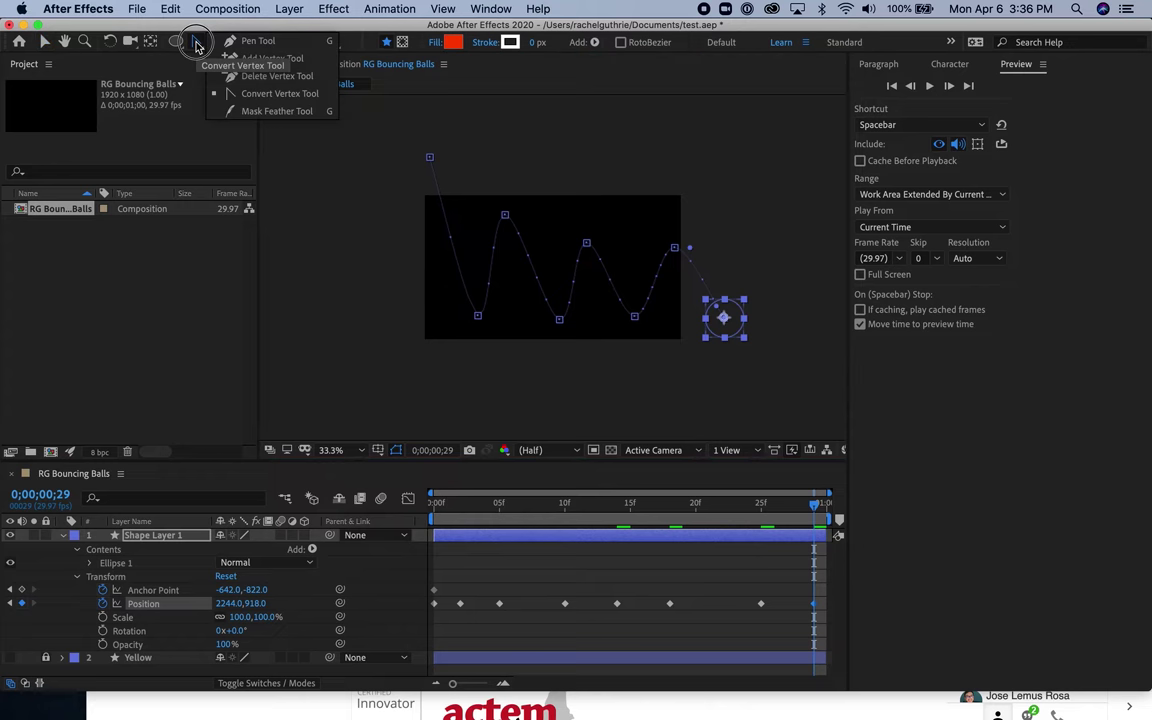
{"action": "left_click", "coordinate": [228, 93]}
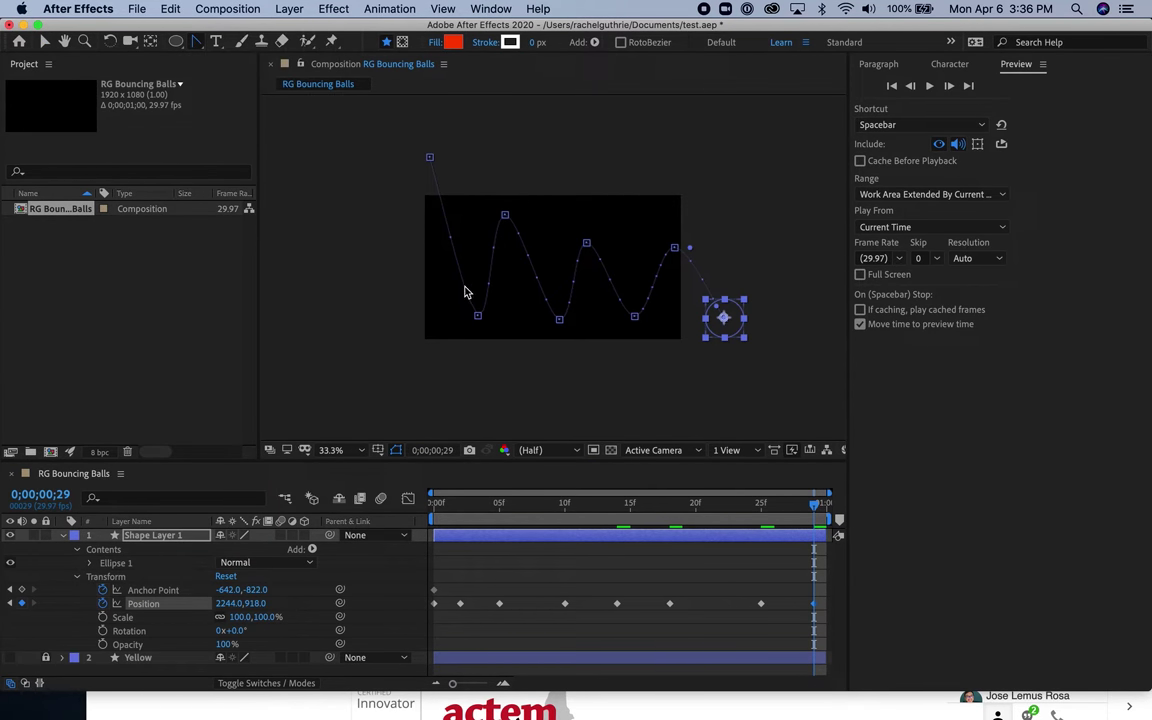
{"action": "left_click", "coordinate": [478, 318]}
{"action": "left_click", "coordinate": [560, 319]}
{"action": "left_click", "coordinate": [634, 318]}
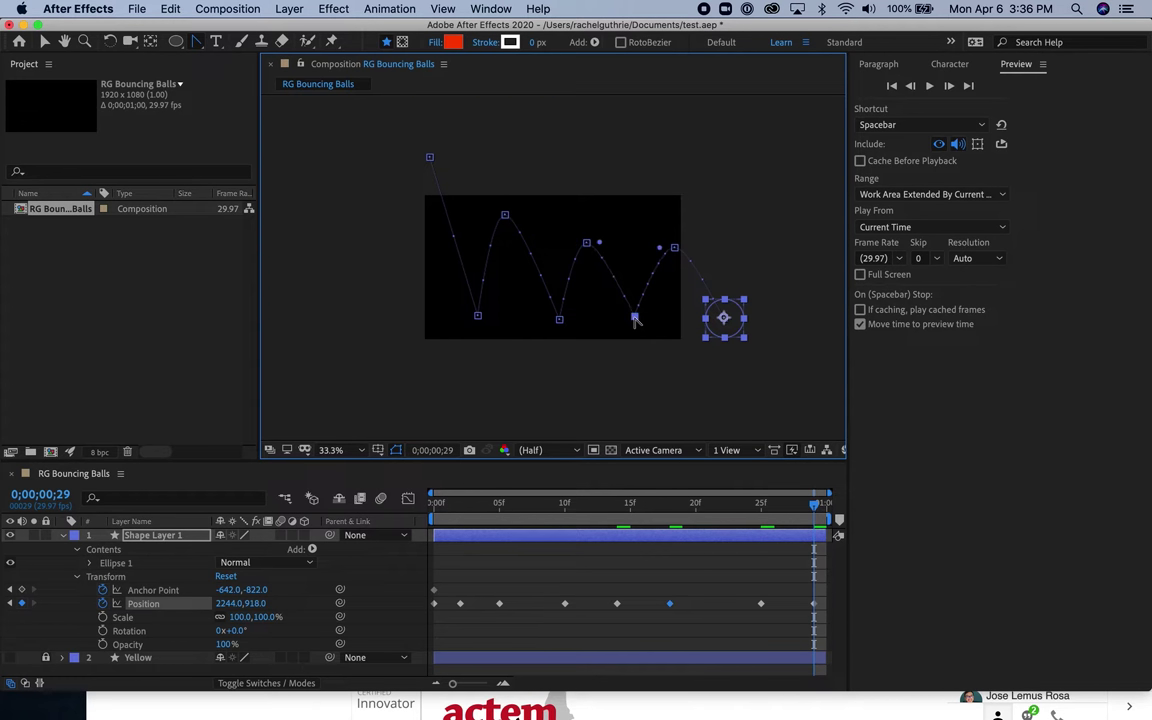
Round off the second, frame-15 and frame-25 peaks with level Bezier handles.
{"action": "left_click_drag", "start_coordinate": [506, 216], "coordinate": [526, 216]}
{"action": "left_click", "coordinate": [587, 243]}
{"action": "left_click_drag", "start_coordinate": [588, 244], "coordinate": [606, 241]}
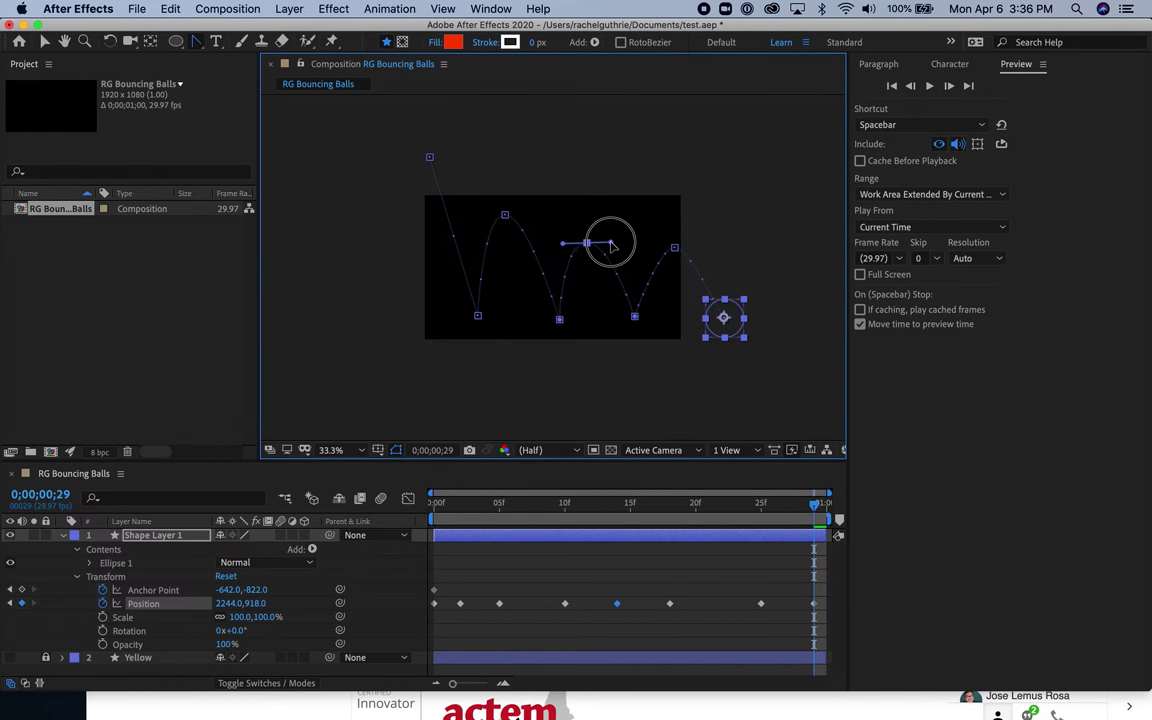
{"action": "left_click", "coordinate": [675, 248]}
{"action": "left_click_drag", "start_coordinate": [675, 248], "coordinate": [695, 247]}
Nudge the frame-15 peak up and right and lower the frame-25 peak slightly.
{"action": "left_click", "coordinate": [45, 42]}
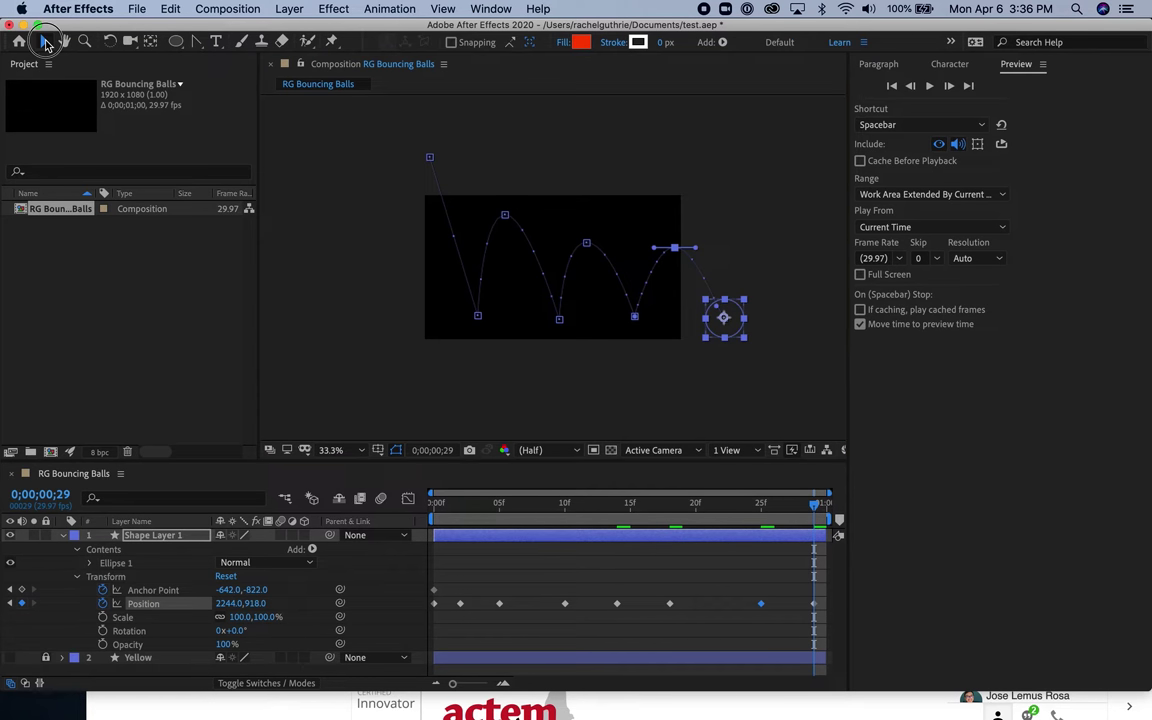
{"action": "left_click", "coordinate": [505, 218]}
{"action": "left_click_drag", "start_coordinate": [593, 244], "coordinate": [599, 237]}
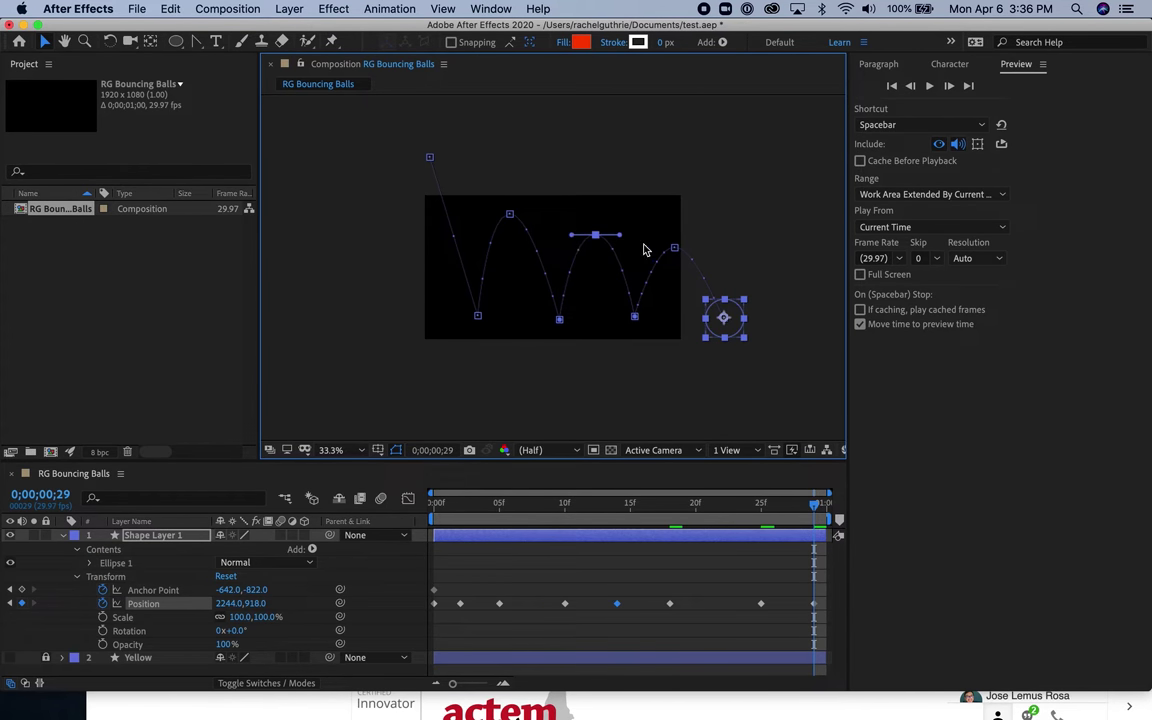
{"action": "left_click_drag", "start_coordinate": [676, 254], "coordinate": [675, 271]}
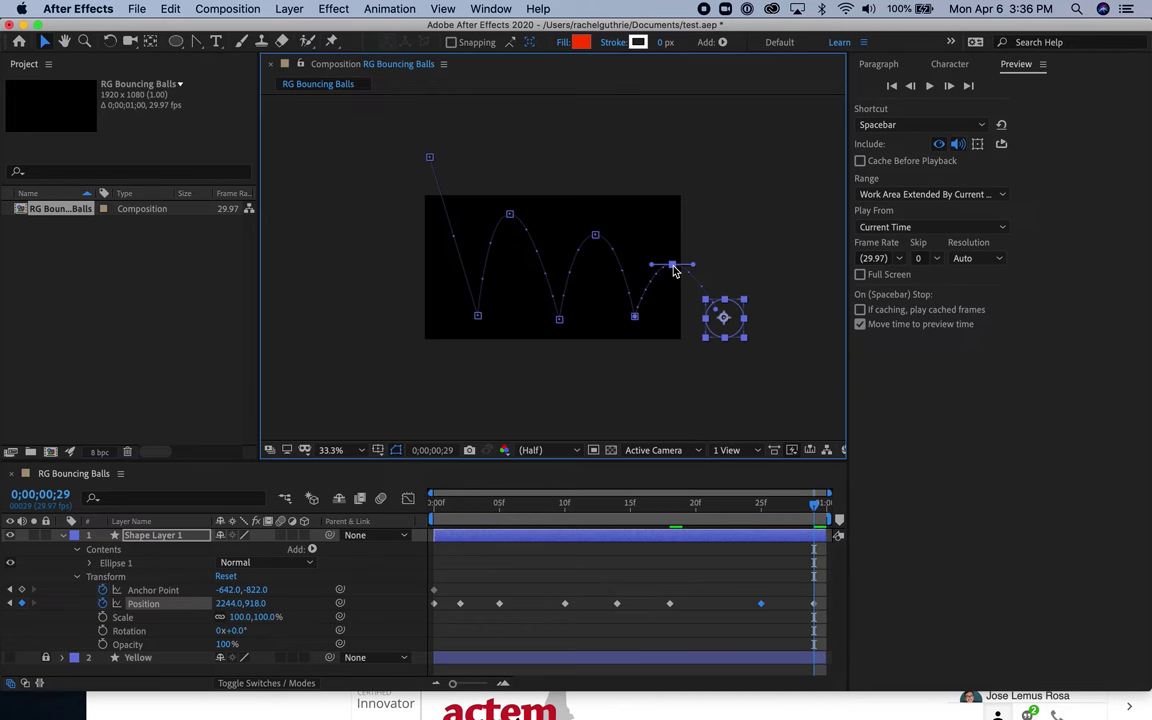
Preview the red ball's bouncing animation from the start.
{"action": "left_click", "coordinate": [484, 166]}
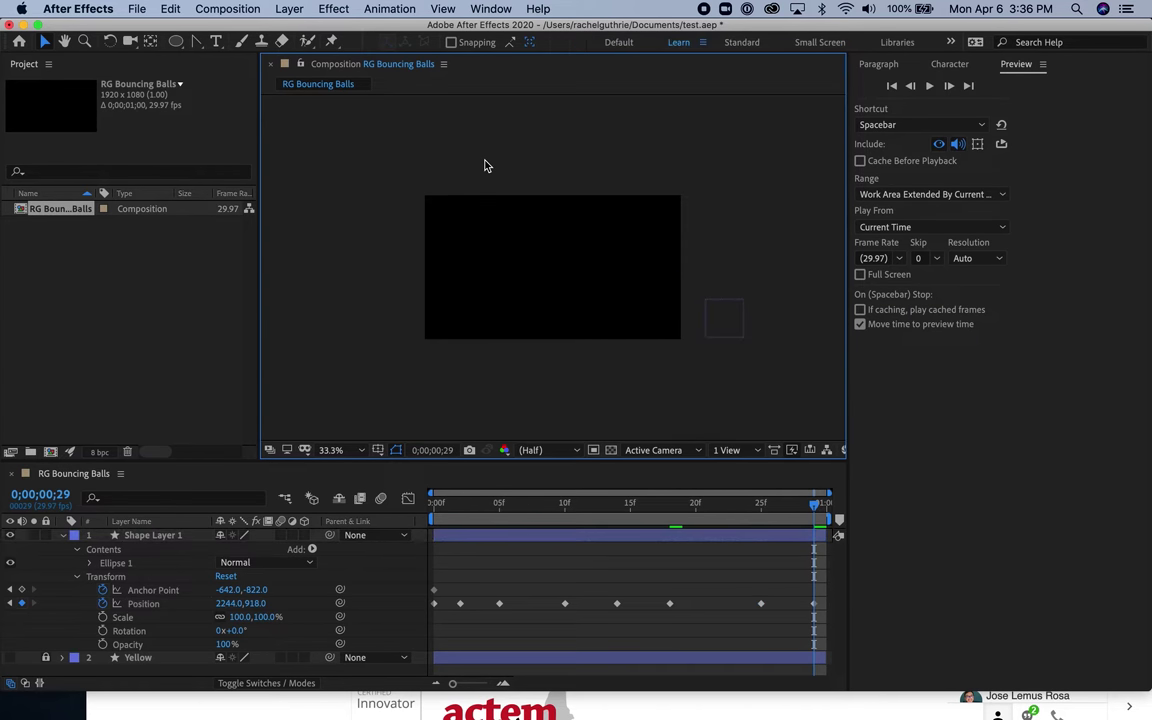
{"action": "left_click_drag", "start_coordinate": [781, 510], "coordinate": [419, 532]}
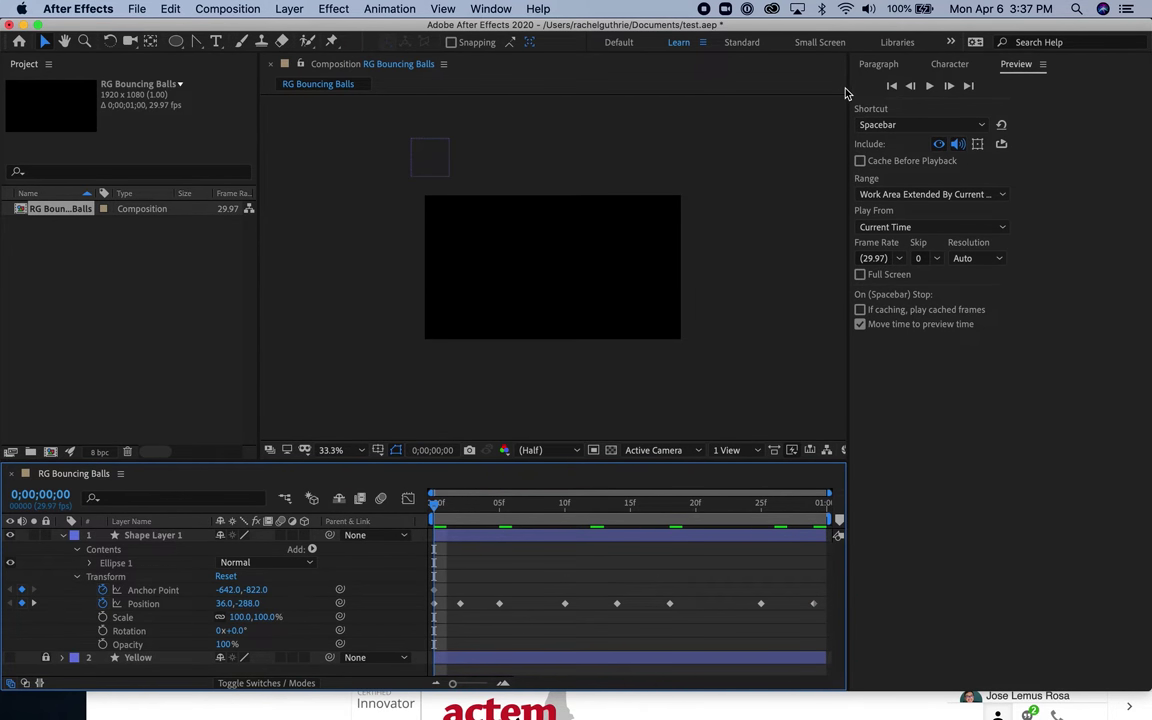
{"action": "left_click", "coordinate": [929, 86]}
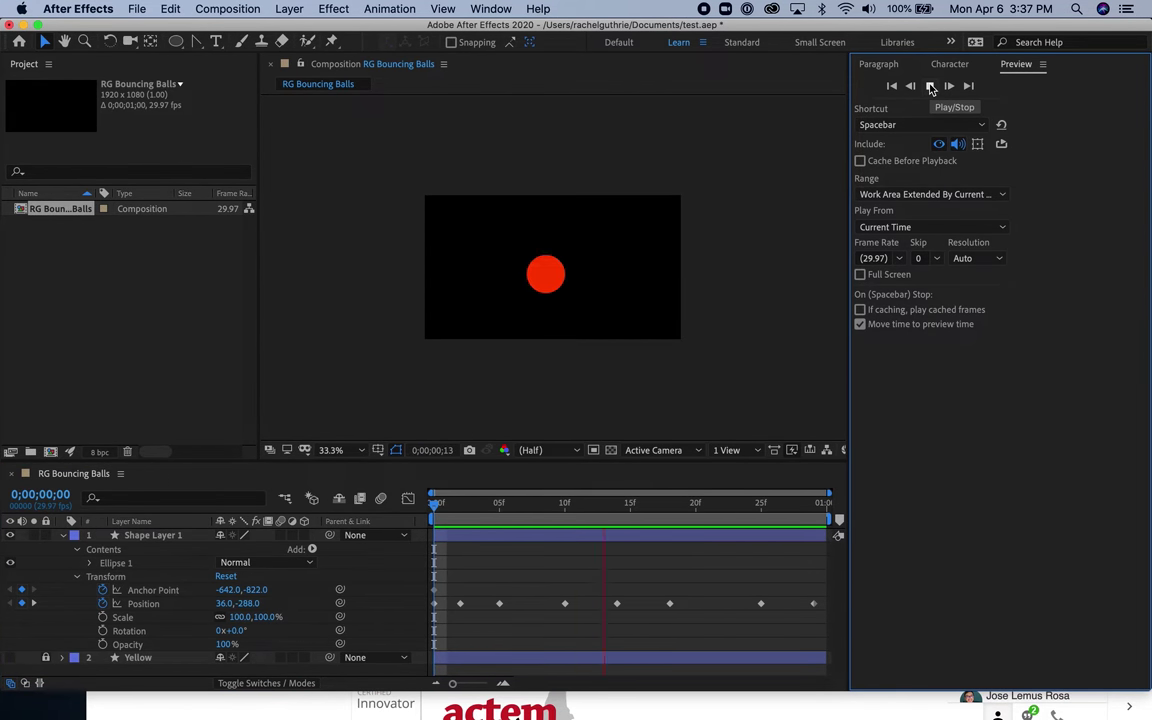
{"action": "left_click", "coordinate": [929, 86]}
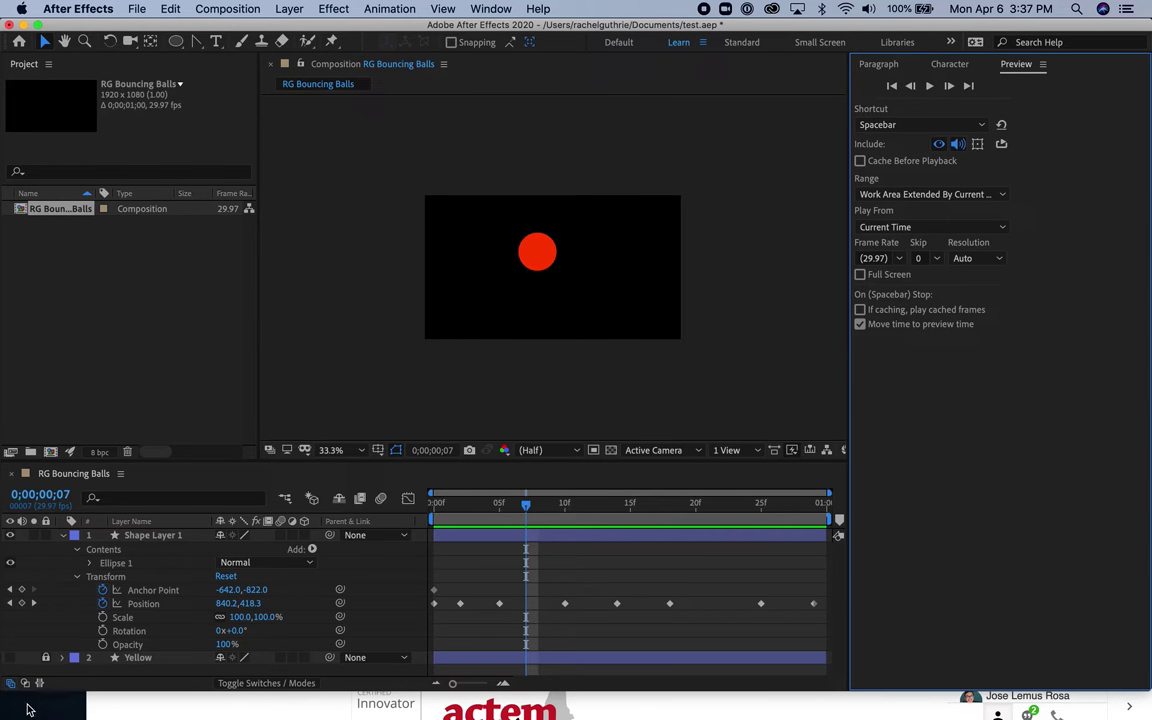
Show the Yellow layer and preview both balls, then return to frame 0.
{"action": "left_click", "coordinate": [11, 658]}
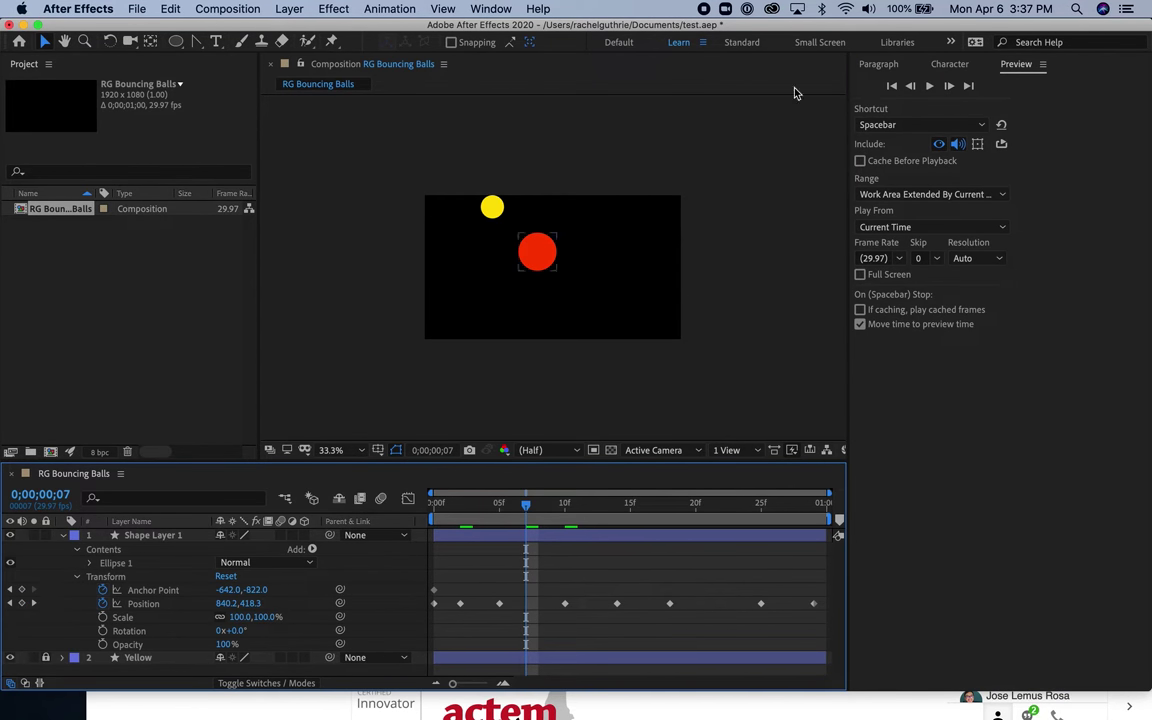
{"action": "left_click", "coordinate": [928, 87]}
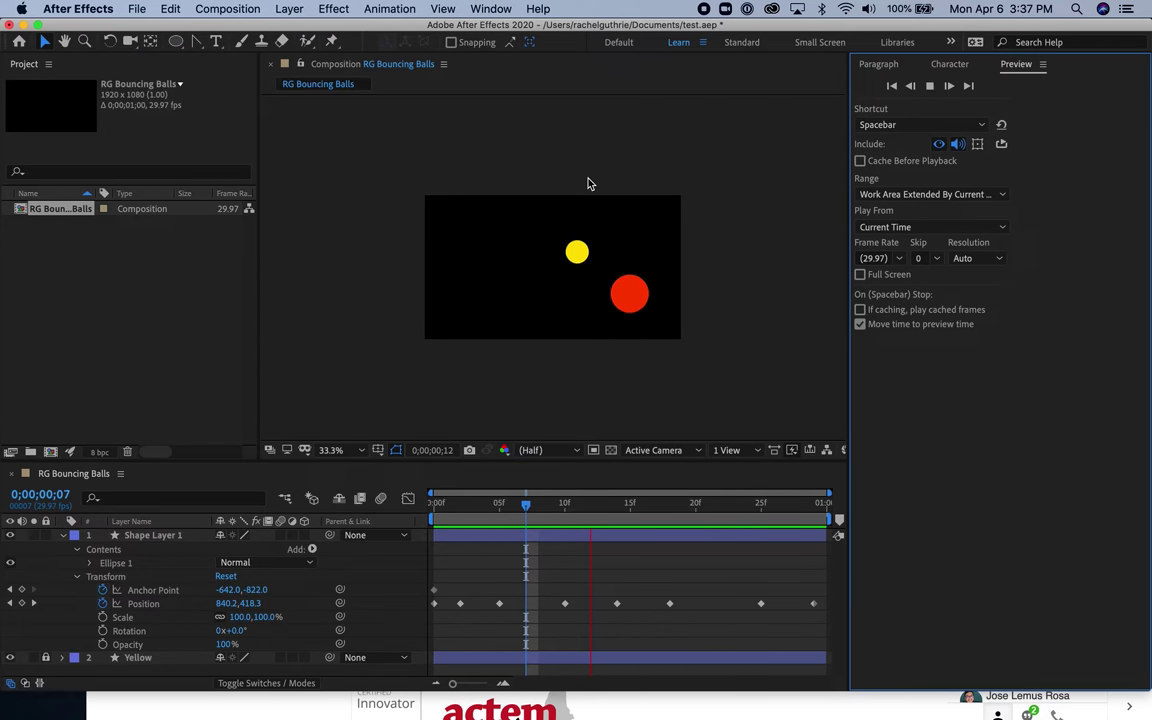
{"action": "left_click_drag", "start_coordinate": [526, 503], "coordinate": [417, 517]}
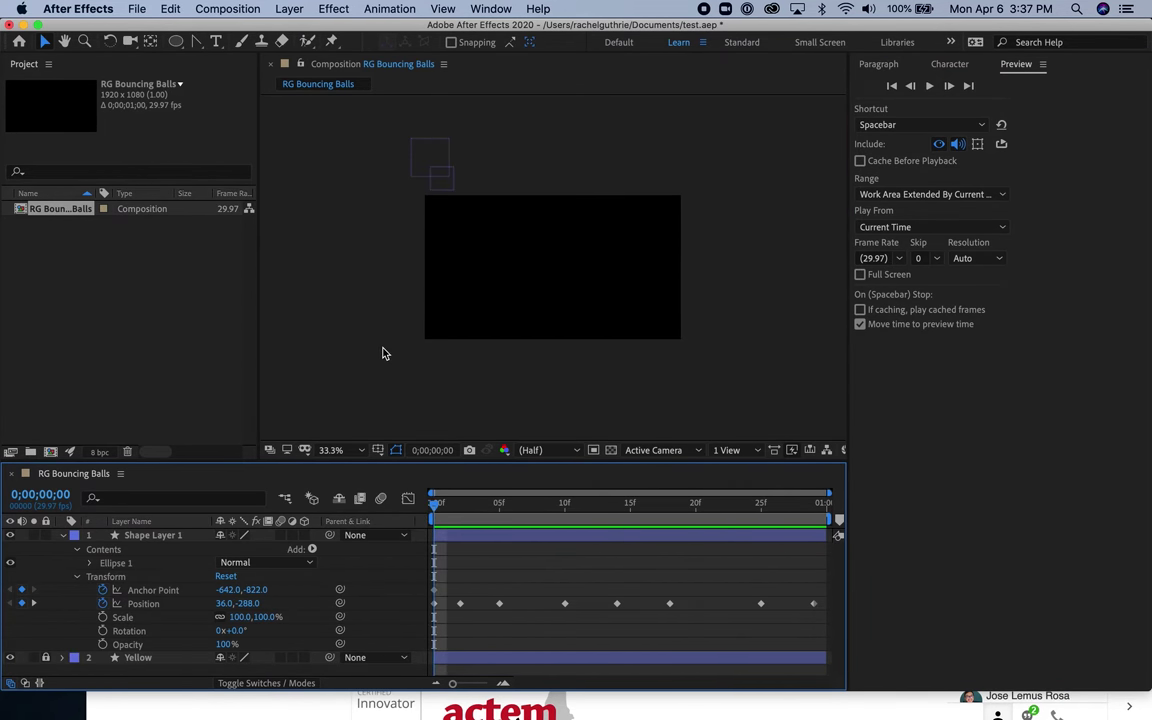
Select both ball layers so their motion paths display in the viewer.
{"action": "left_click", "coordinate": [427, 161]}
{"action": "left_click", "coordinate": [446, 190]}
{"action": "left_click", "coordinate": [476, 180]}
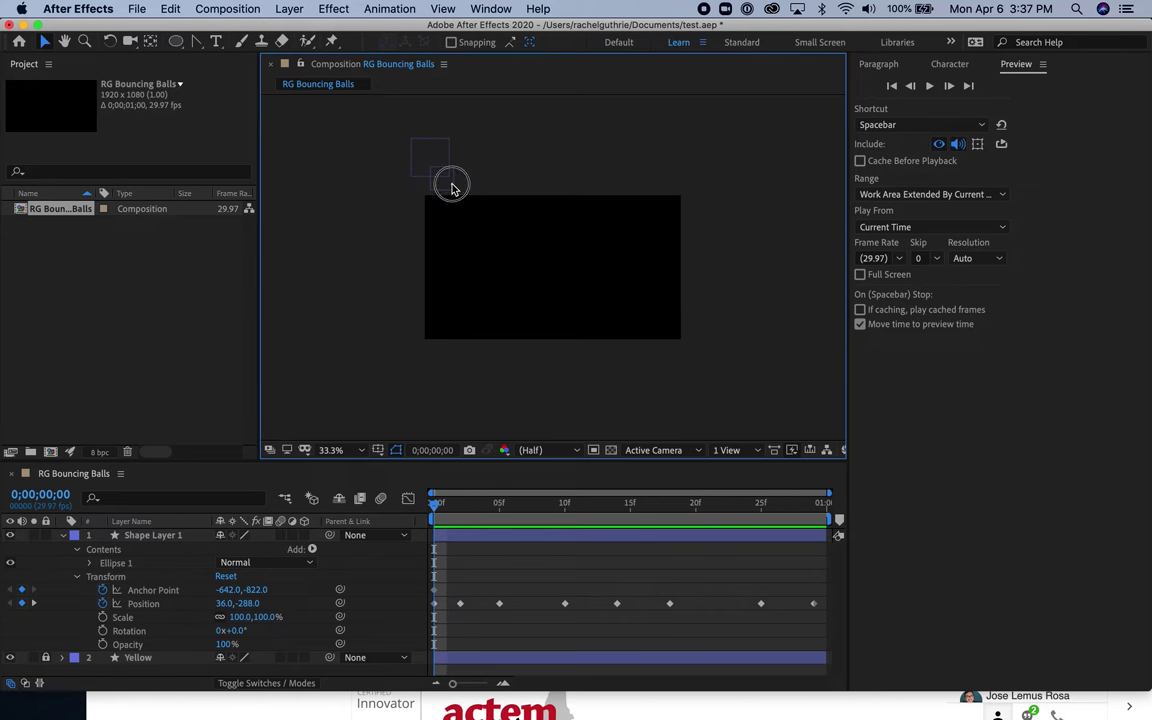
{"action": "left_click", "coordinate": [440, 185]}
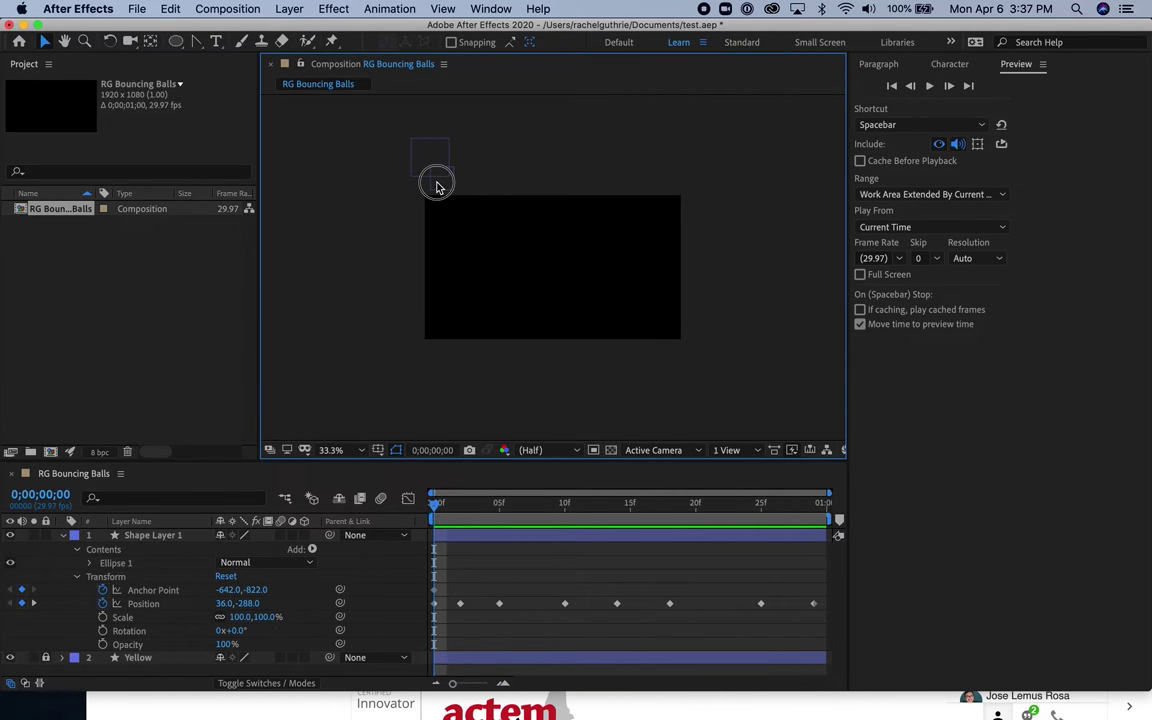
{"action": "left_click", "coordinate": [42, 668]}
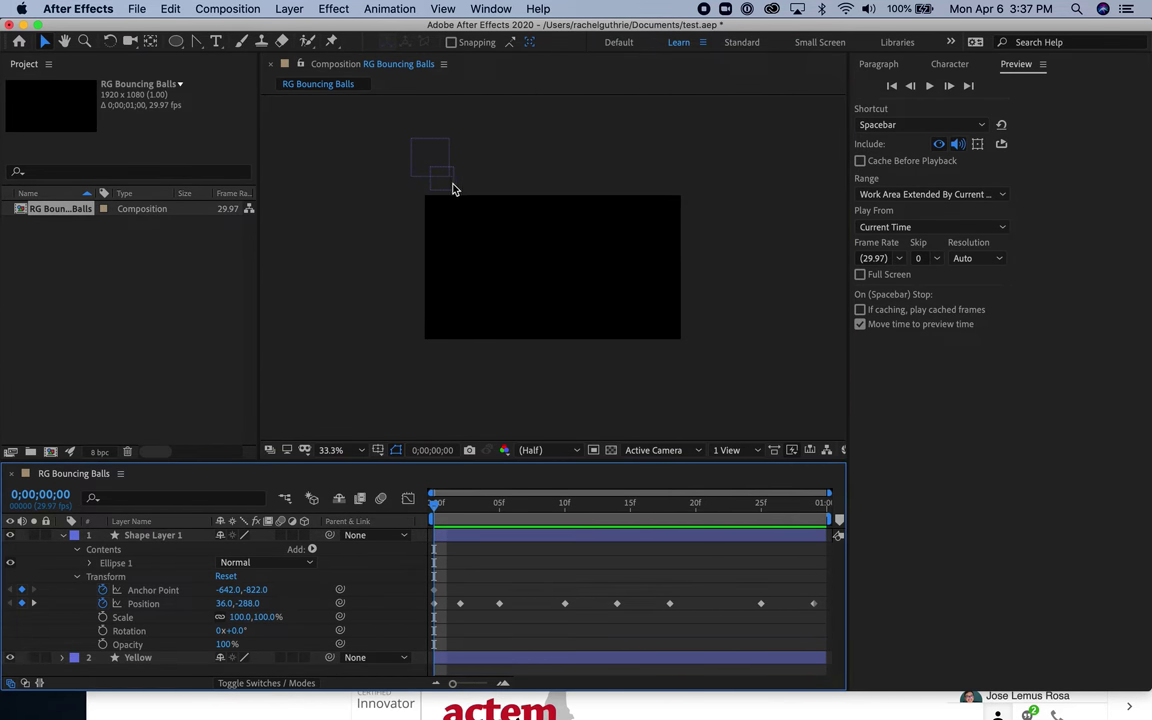
{"action": "left_click_drag", "start_coordinate": [450, 188], "coordinate": [403, 165]}
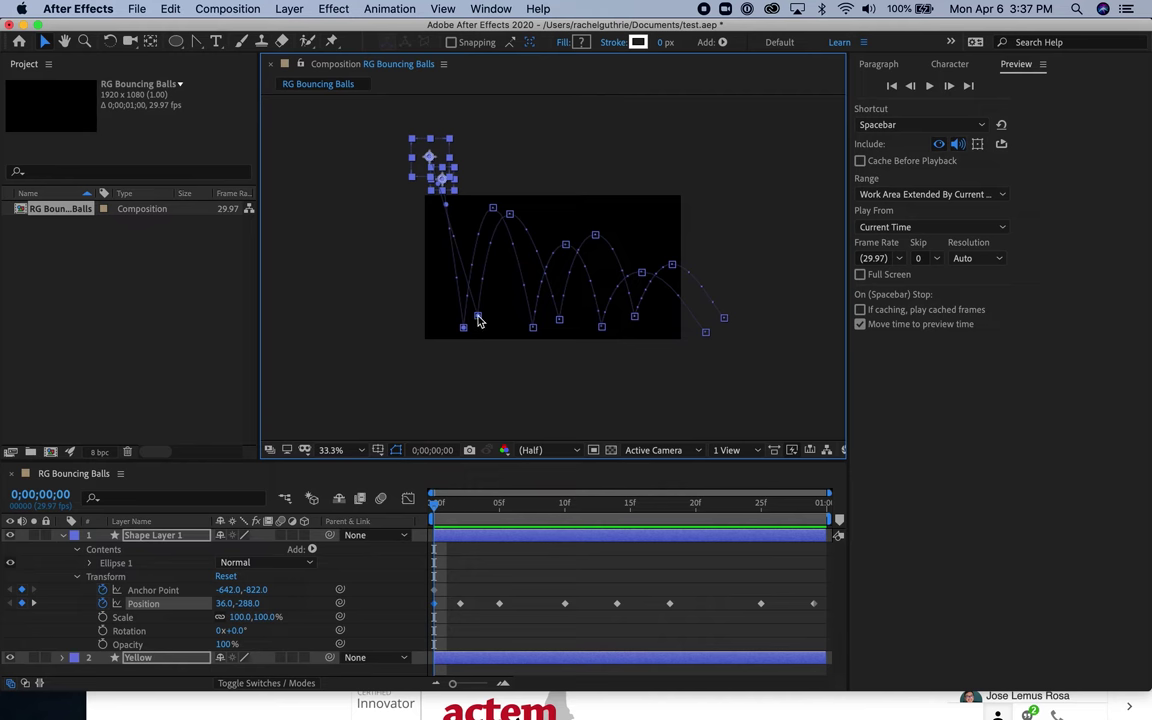
Shift each of the red ball's bounce and peak points slightly to the right.
{"action": "left_click_drag", "start_coordinate": [478, 320], "coordinate": [497, 320]}
{"action": "left_click_drag", "start_coordinate": [510, 219], "coordinate": [540, 220]}
{"action": "left_click_drag", "start_coordinate": [560, 319], "coordinate": [587, 322]}
{"action": "left_click_drag", "start_coordinate": [596, 236], "coordinate": [621, 240]}
{"action": "left_click_drag", "start_coordinate": [634, 316], "coordinate": [658, 322]}
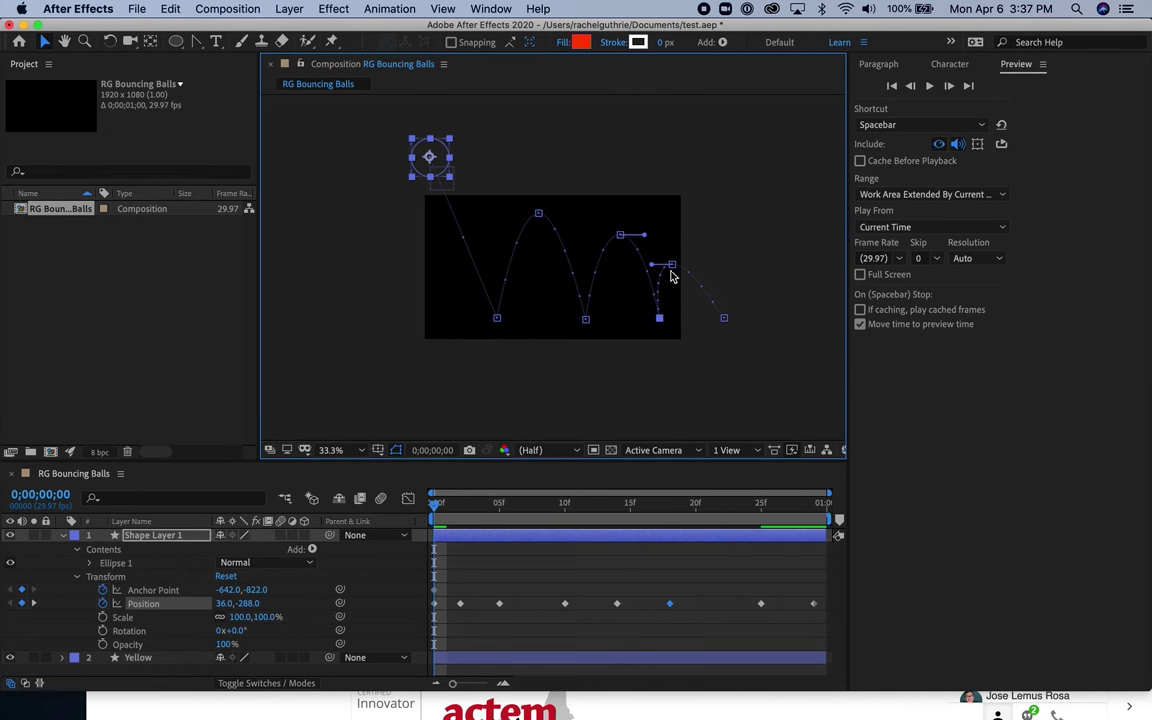
{"action": "left_click_drag", "start_coordinate": [671, 265], "coordinate": [688, 268]}
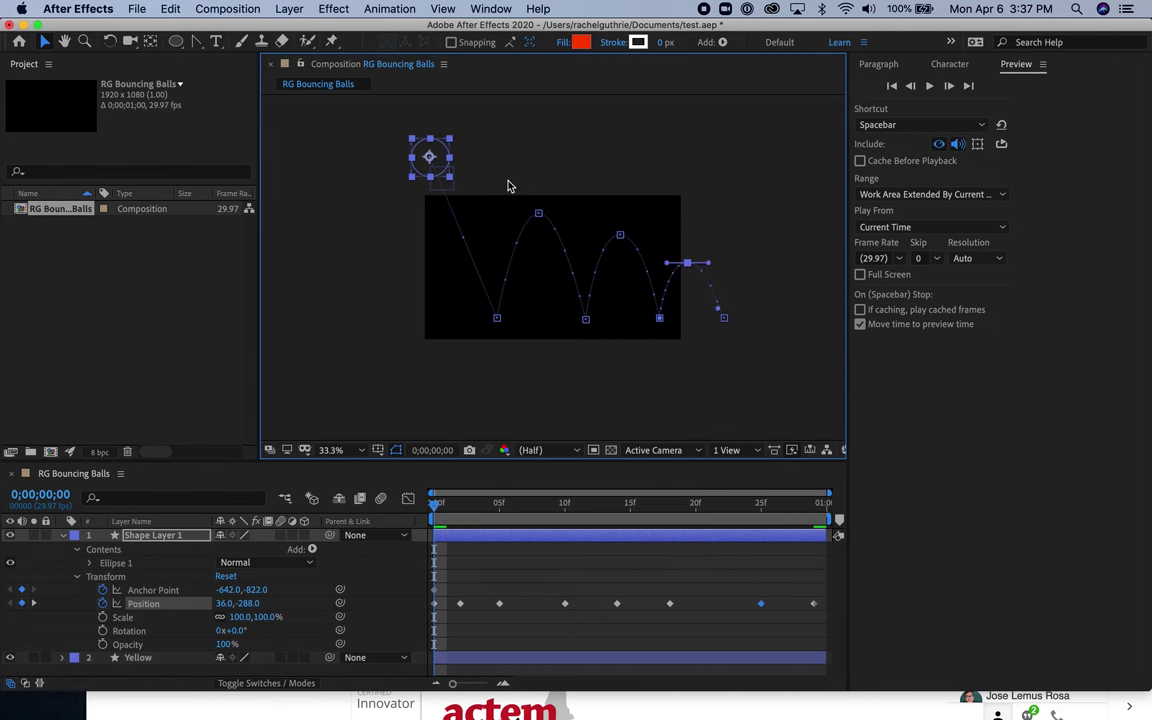
{"action": "left_click", "coordinate": [446, 190]}
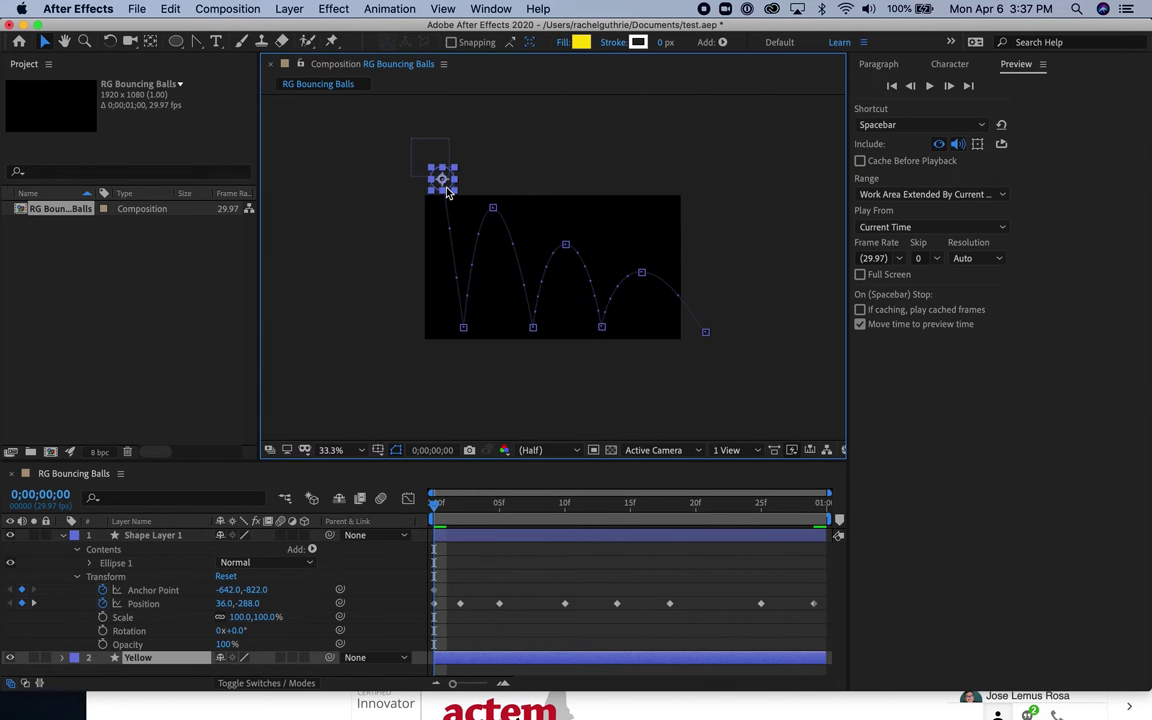
{"action": "left_click", "coordinate": [436, 156], "text": "shift"}
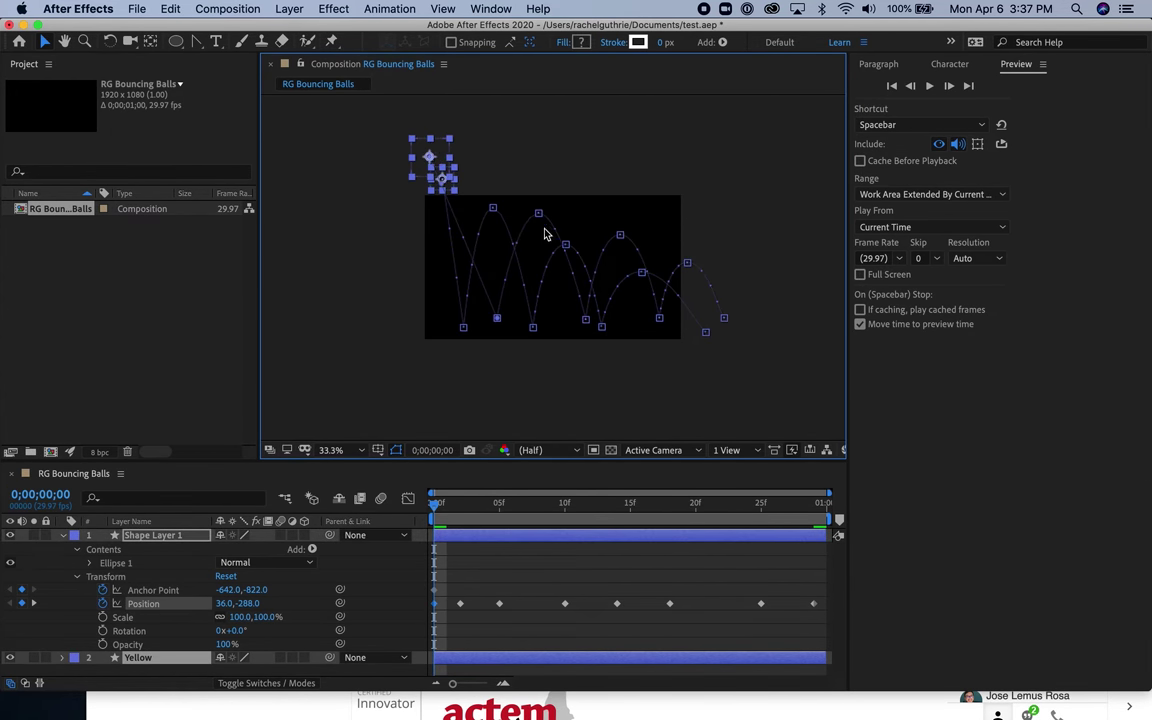
{"action": "left_click", "coordinate": [543, 149]}
{"action": "left_click", "coordinate": [930, 87]}
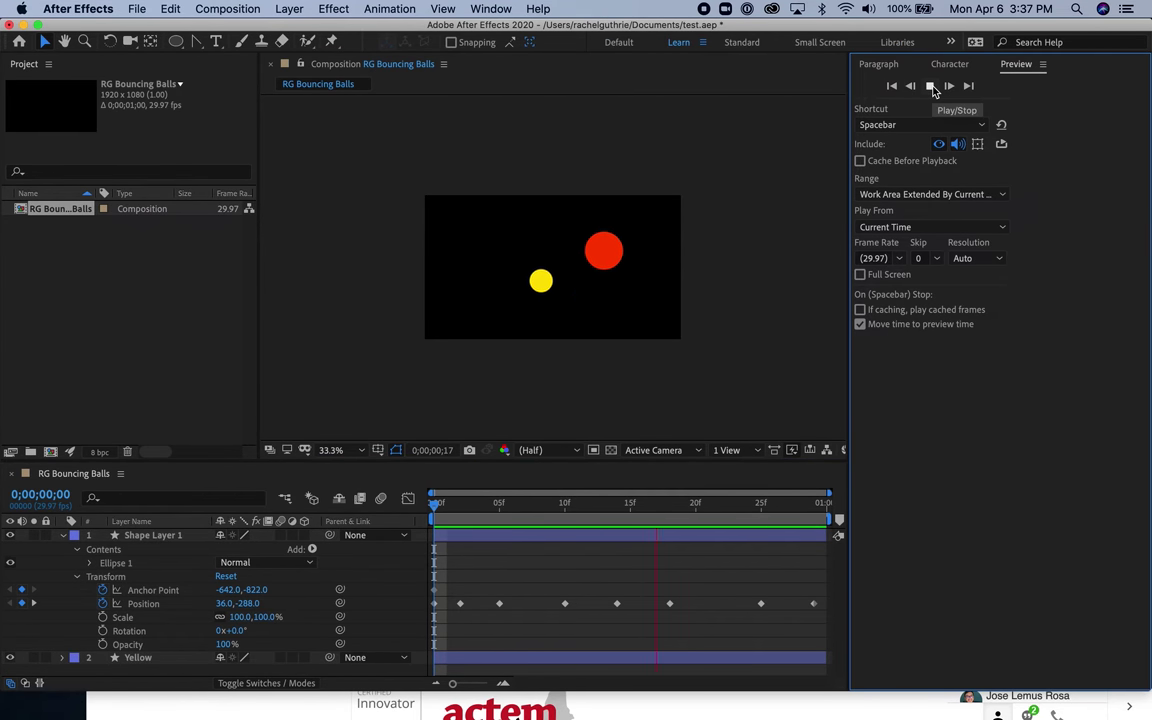
{"action": "left_click", "coordinate": [428, 154]}
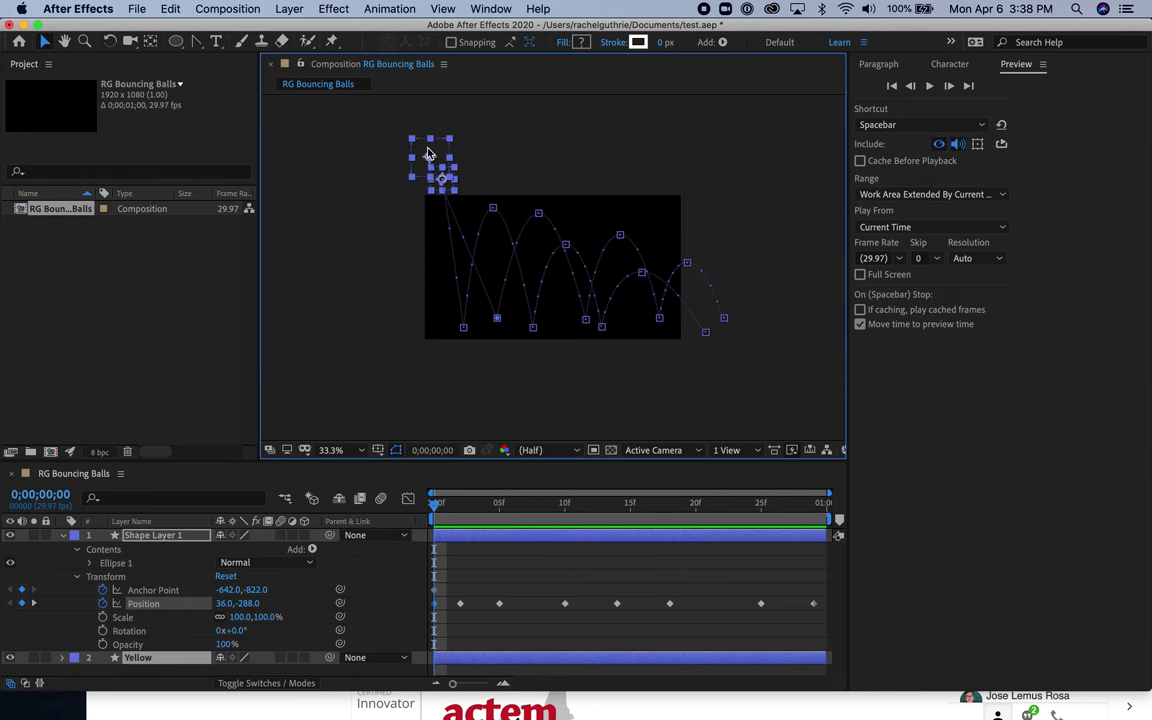
Set the Ellipse fill to pure red FF0000 and draw a circle above the frame's top-left.
{"action": "left_click", "coordinate": [530, 163]}
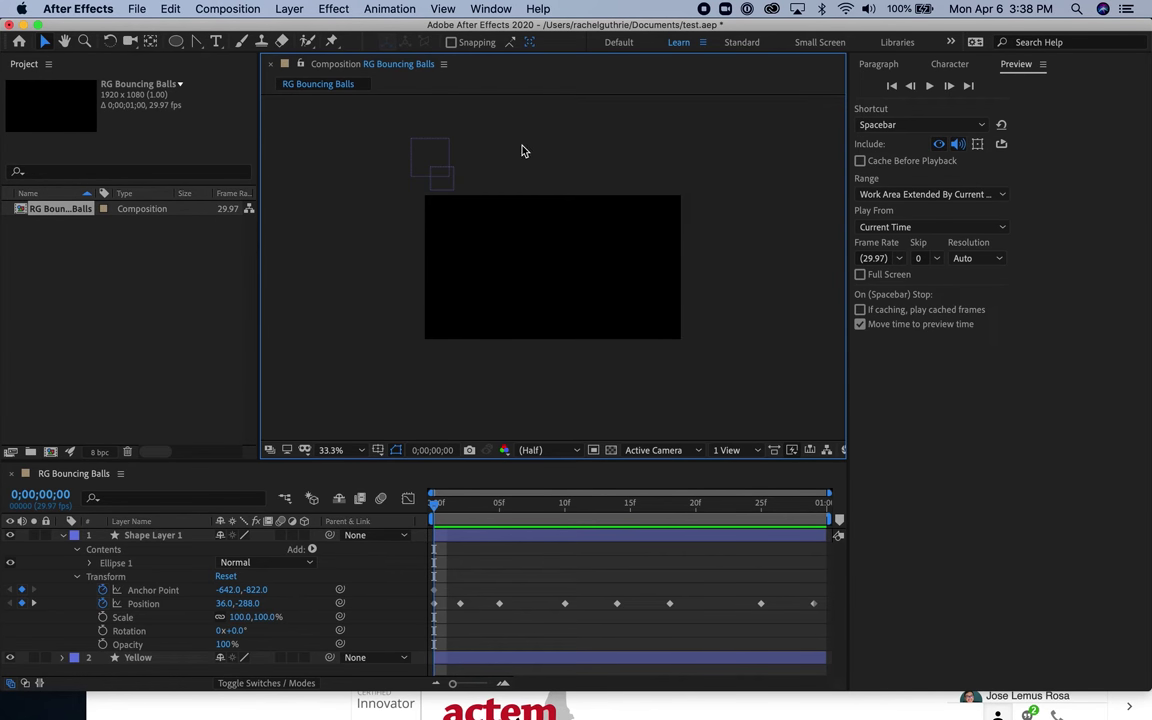
{"action": "left_click", "coordinate": [175, 41]}
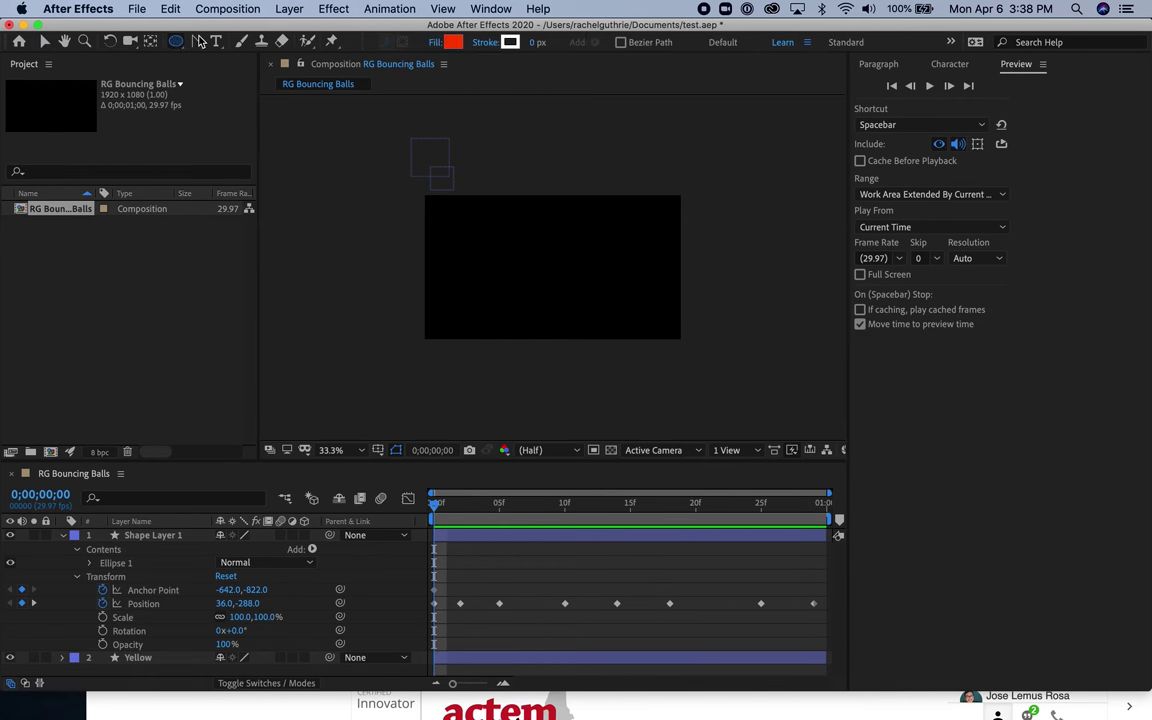
{"action": "left_click", "coordinate": [453, 42]}
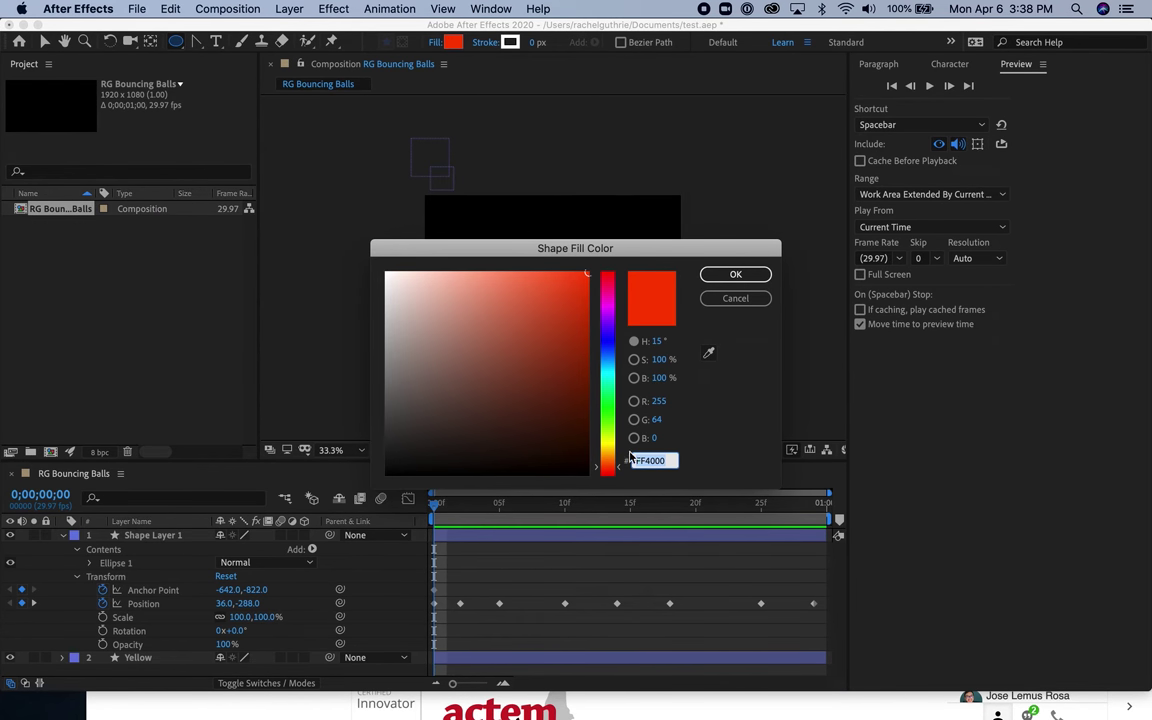
{"action": "left_click_drag", "start_coordinate": [620, 476], "coordinate": [594, 231]}
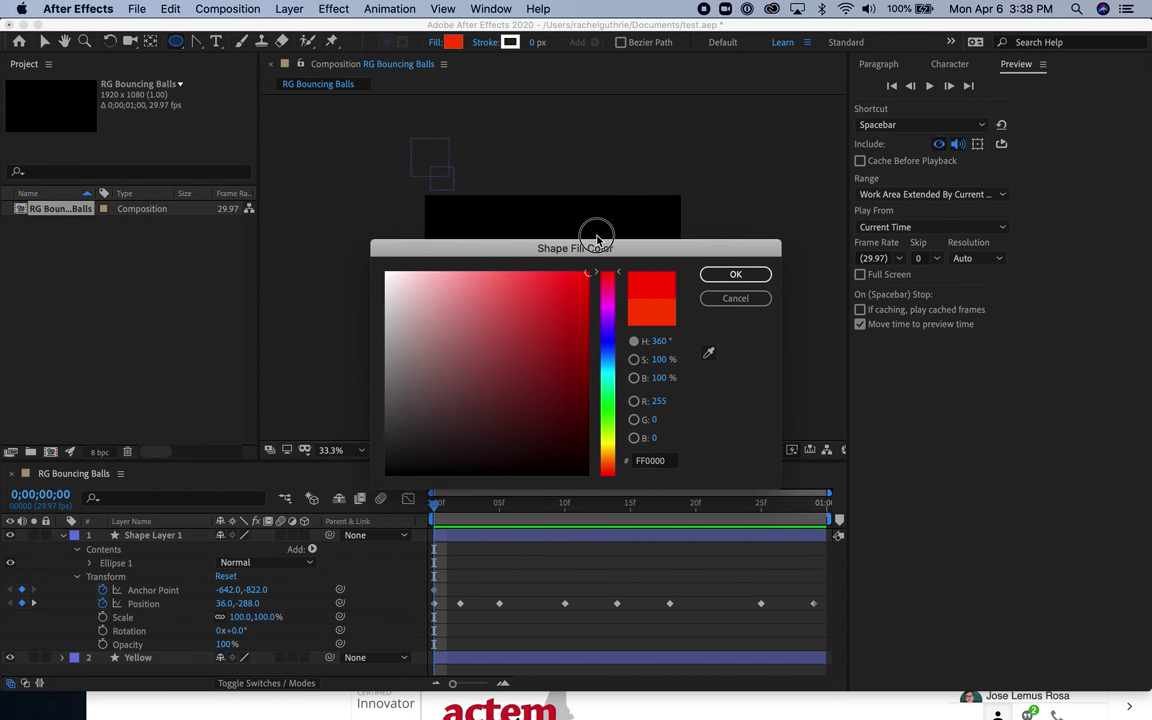
{"action": "left_click", "coordinate": [746, 274]}
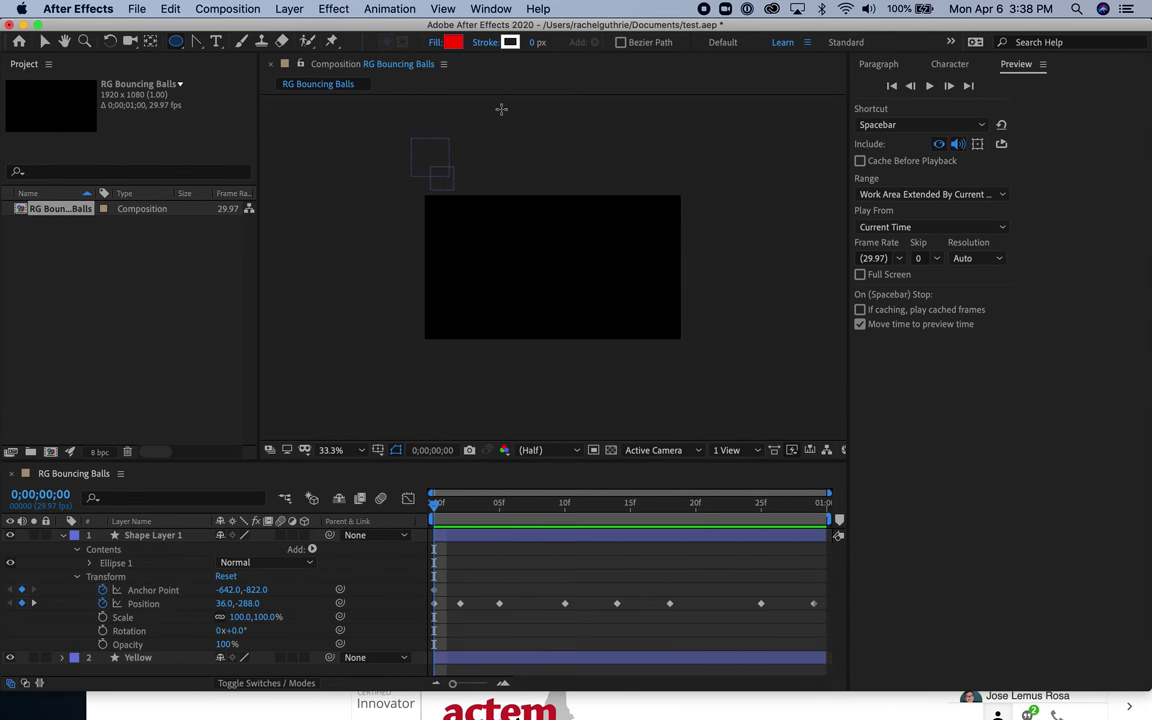
{"action": "left_click_drag", "start_coordinate": [426, 119], "coordinate": [491, 174]}
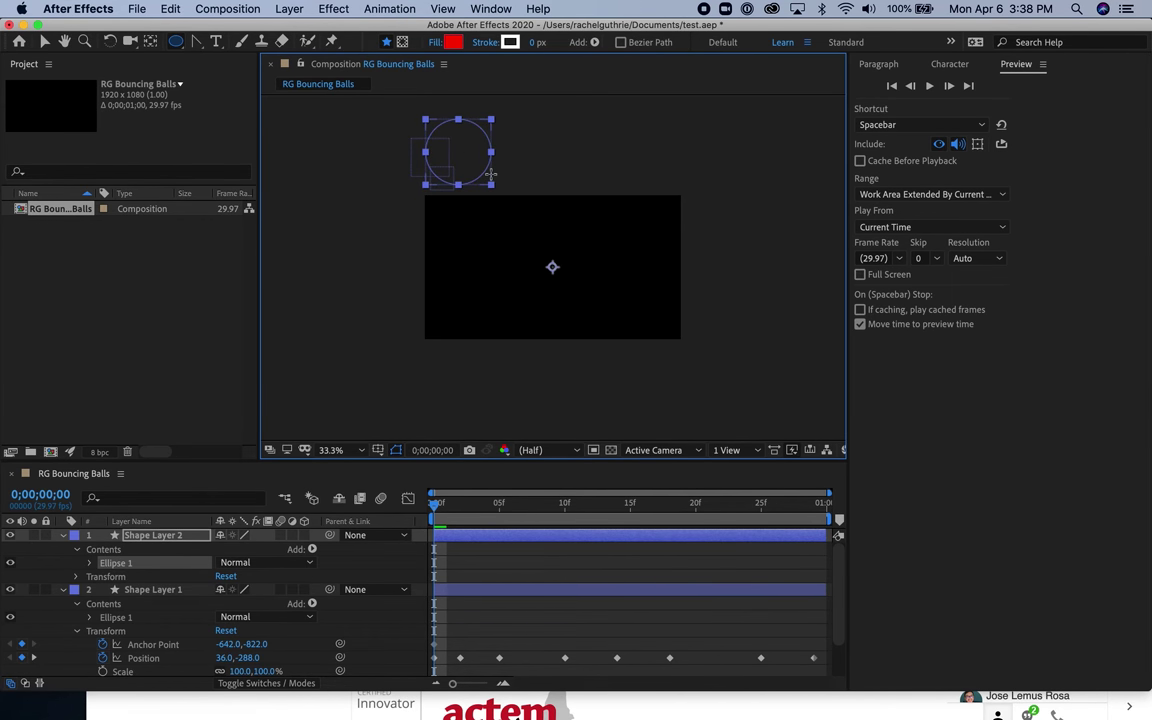
Use the Pan Behind tool to centre Shape Layer 2's anchor point on its circle.
{"action": "left_click", "coordinate": [151, 42]}
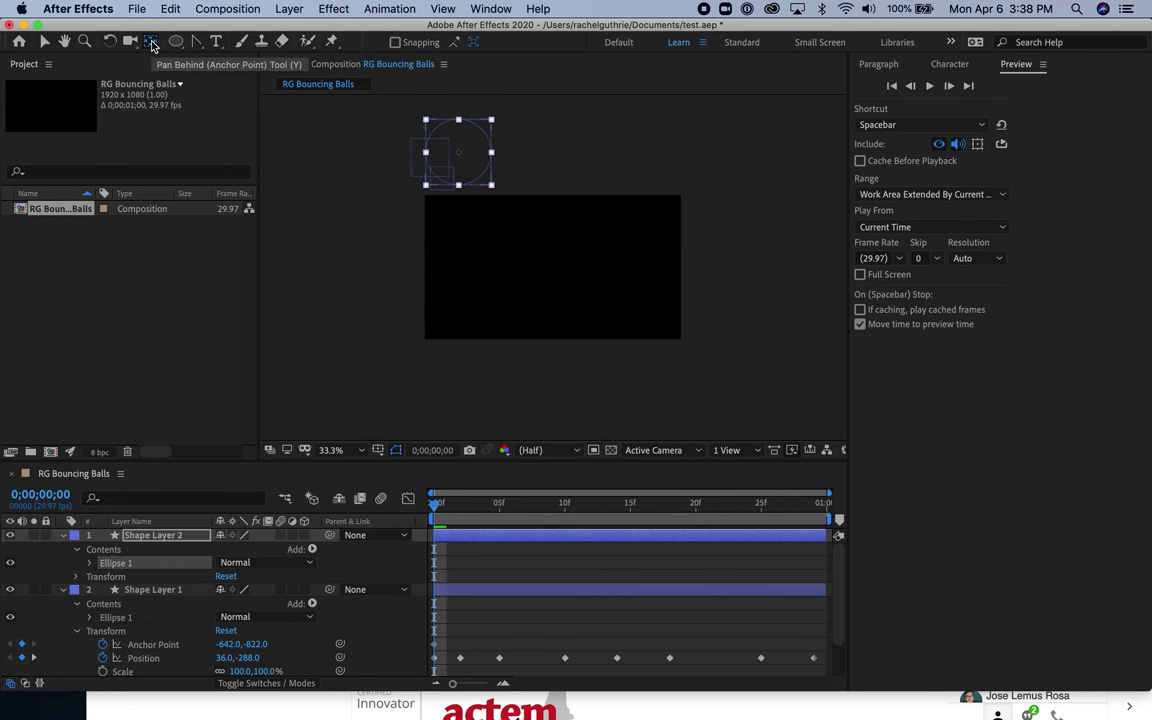
{"action": "left_click", "coordinate": [527, 121]}
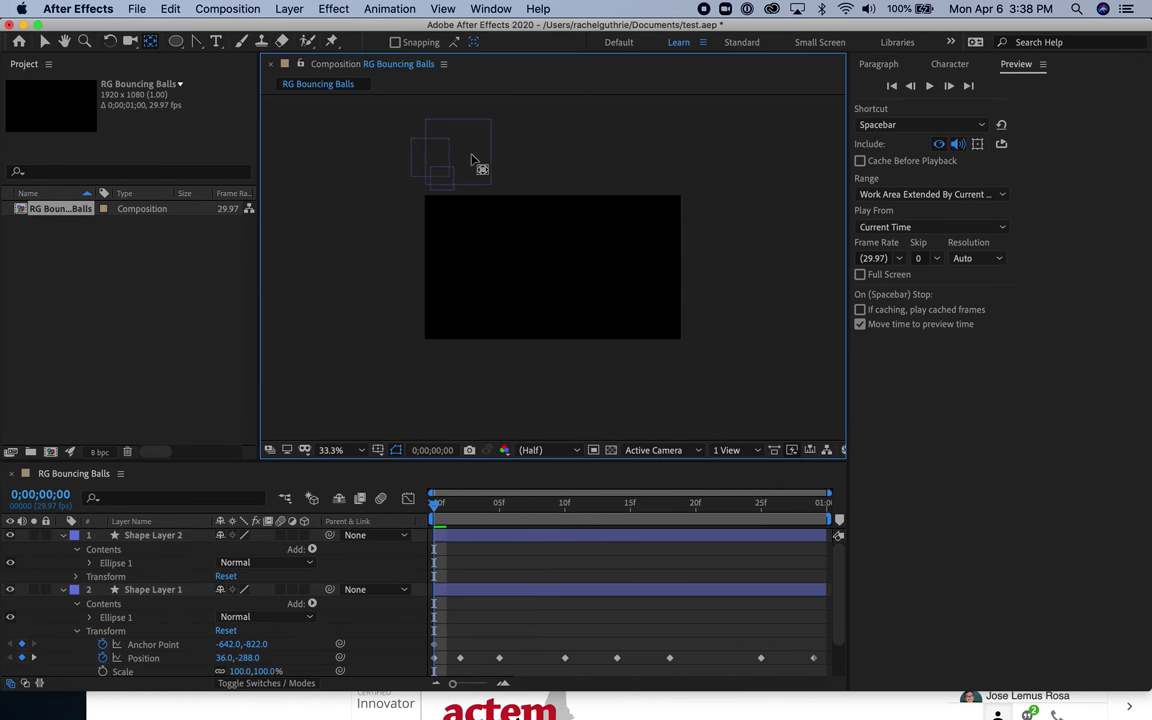
{"action": "left_click", "coordinate": [470, 158]}
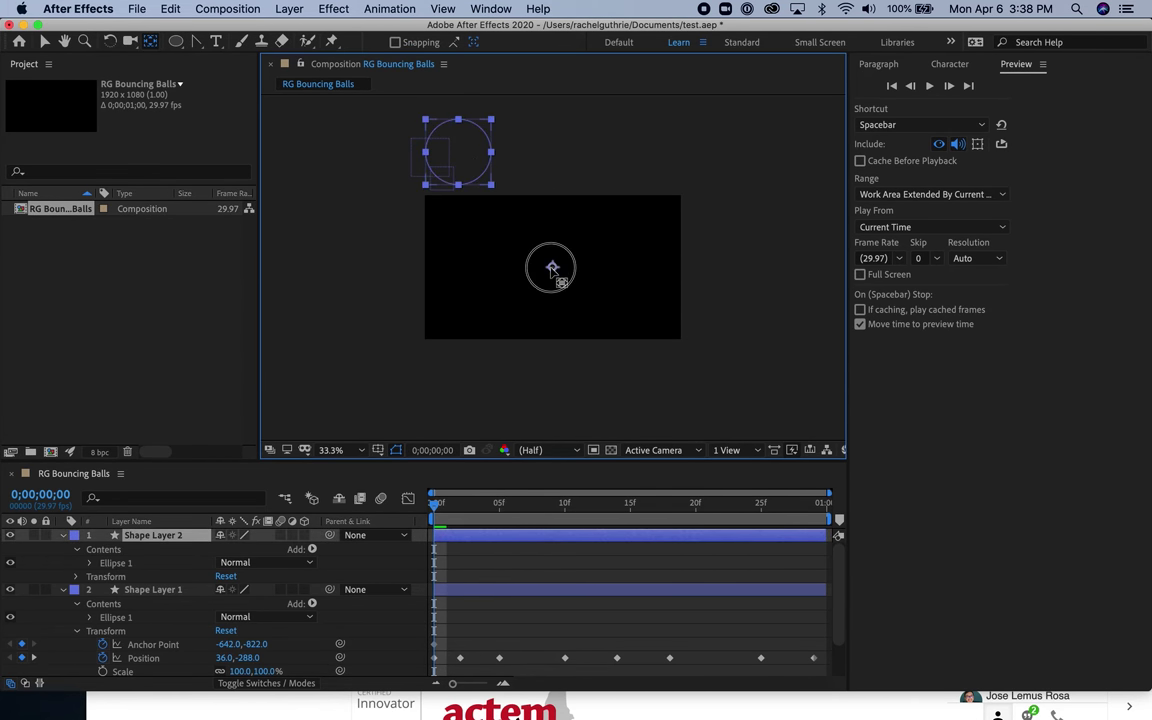
{"action": "left_click_drag", "start_coordinate": [472, 160], "coordinate": [460, 155]}
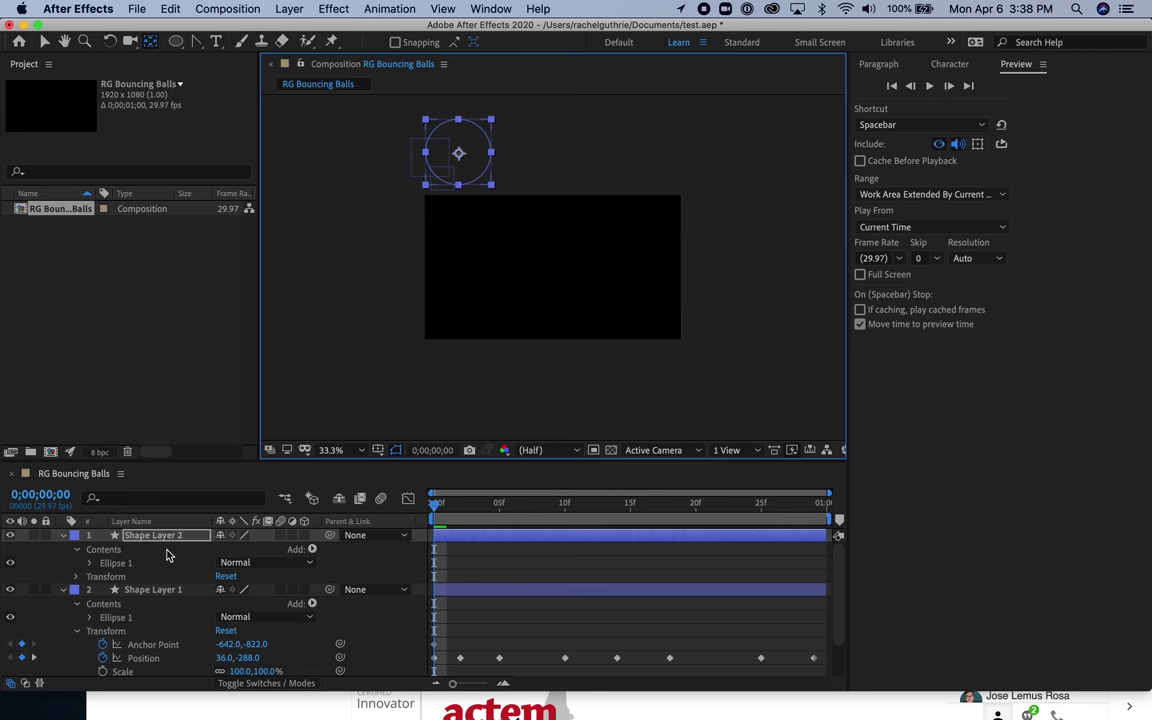
Rename Shape Layer 1 to 'Orange' and collapse its property groups.
{"action": "left_click", "coordinate": [163, 591]}
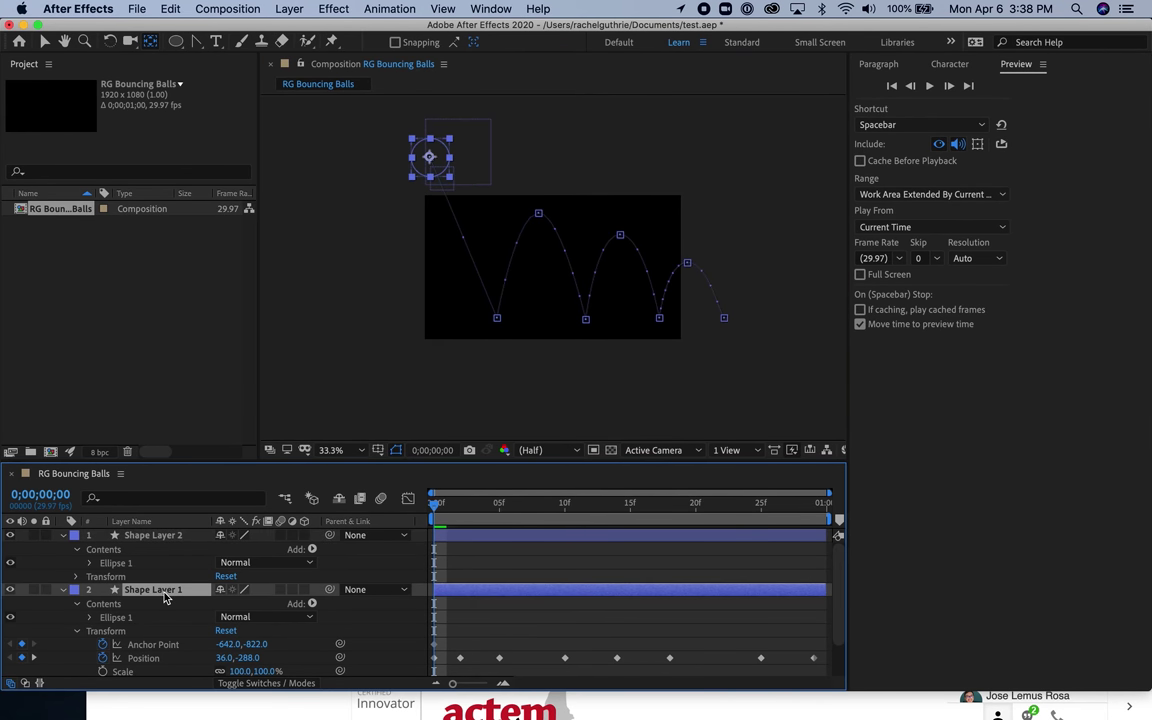
{"action": "right_click", "coordinate": [165, 597]}
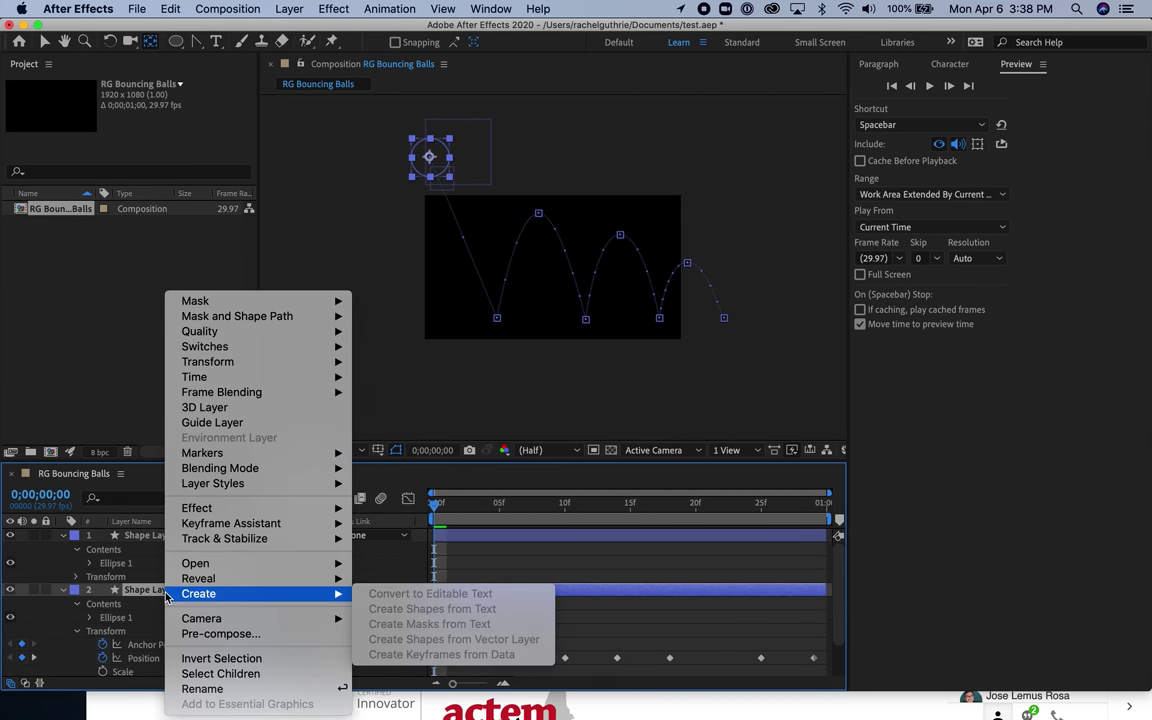
{"action": "left_click", "coordinate": [197, 689]}
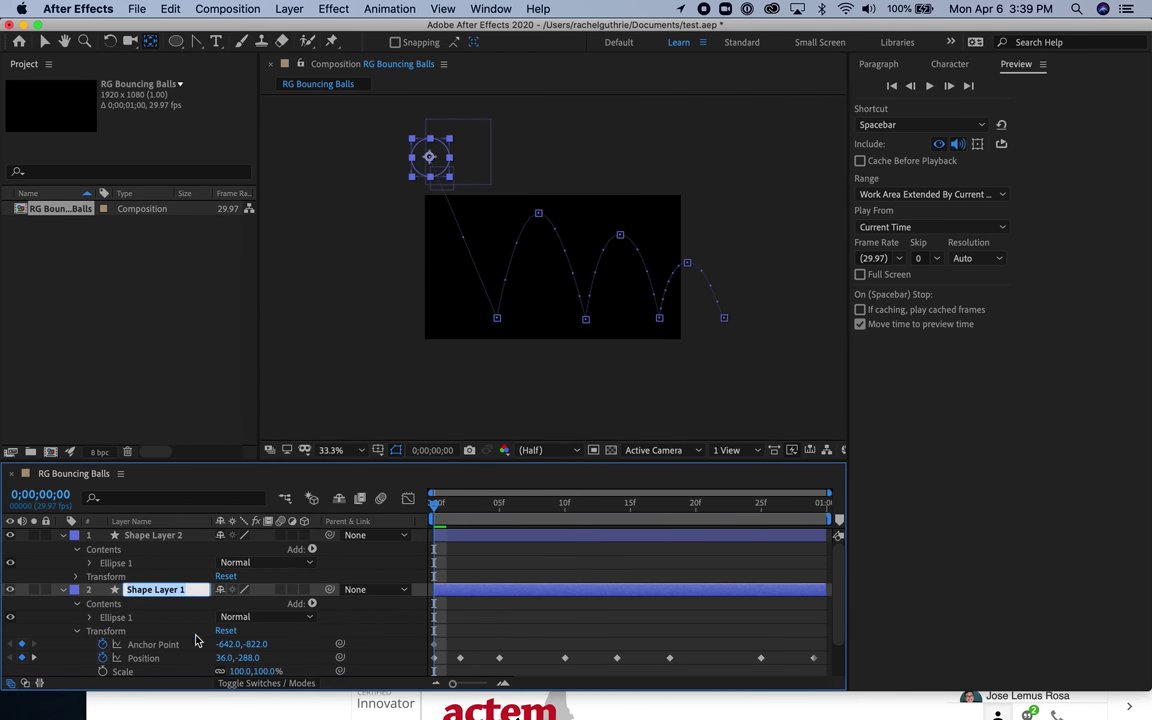
{"action": "type", "text": "Orange"}
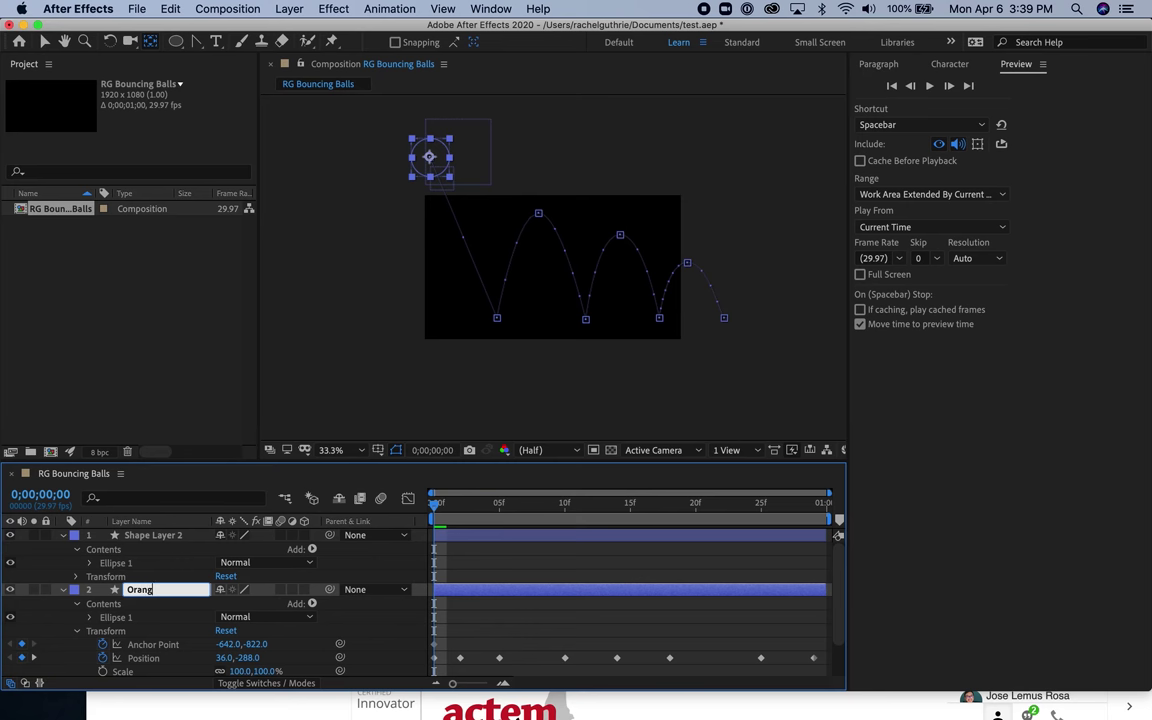
{"action": "left_click", "coordinate": [79, 634]}
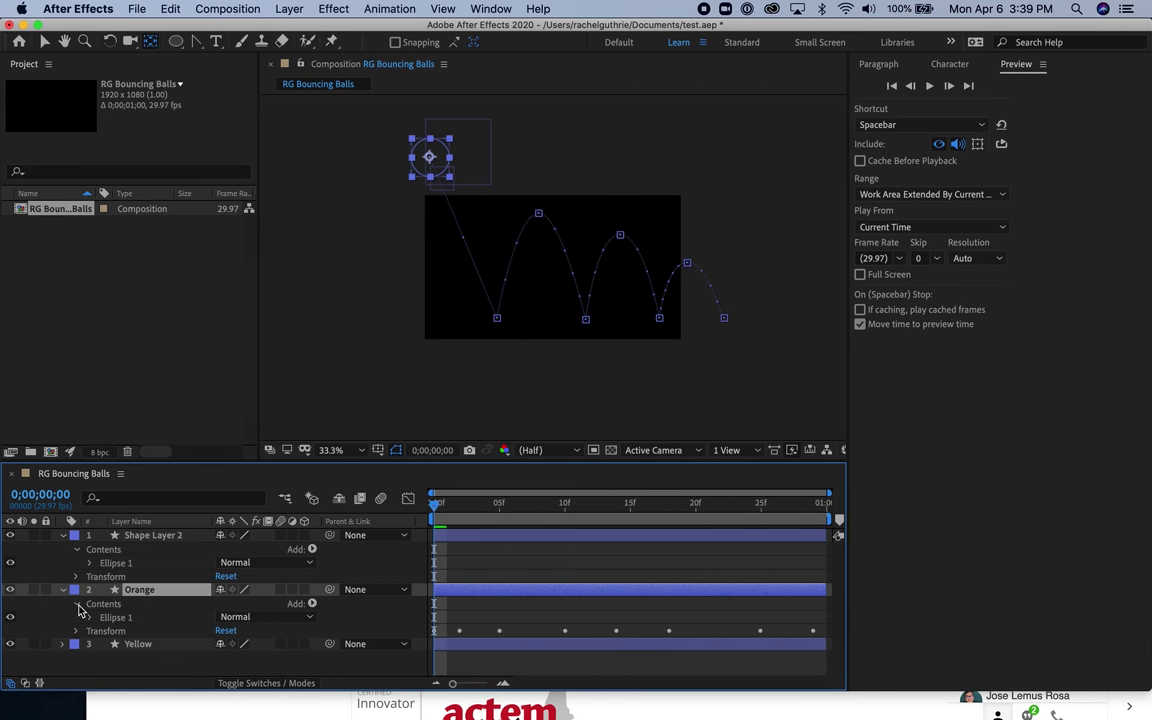
{"action": "left_click", "coordinate": [79, 605]}
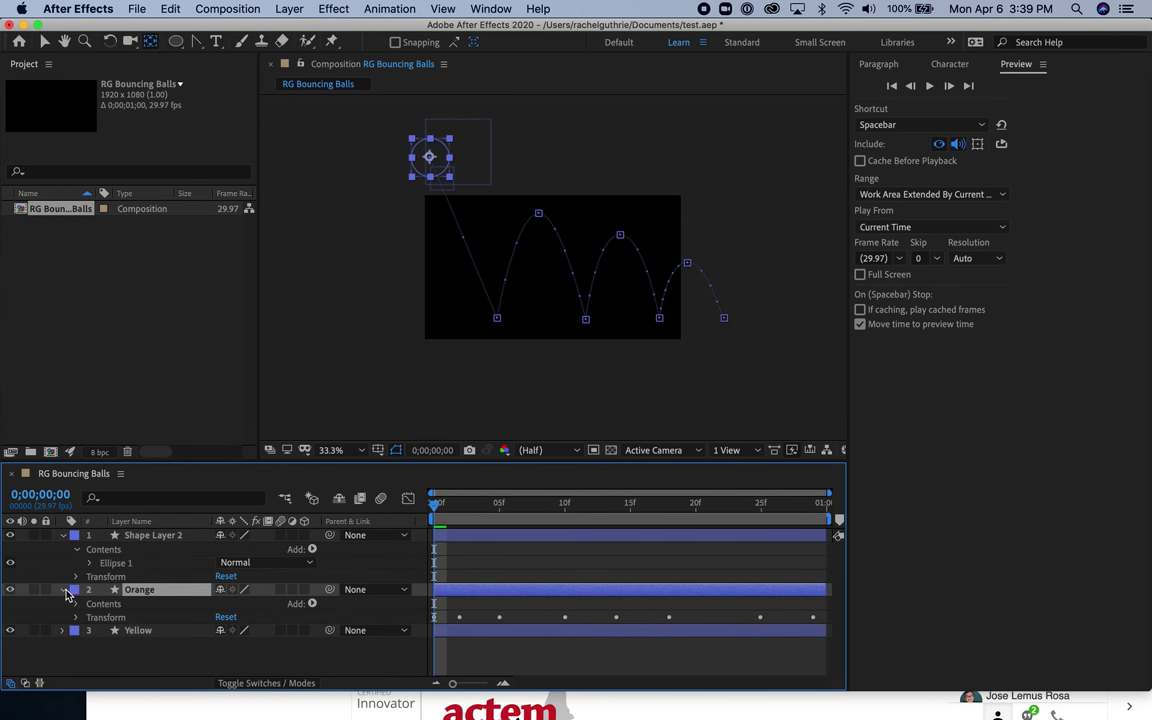
{"action": "left_click", "coordinate": [63, 590]}
Rename Shape Layer 2 to 'Red'.
{"action": "left_click", "coordinate": [152, 537]}
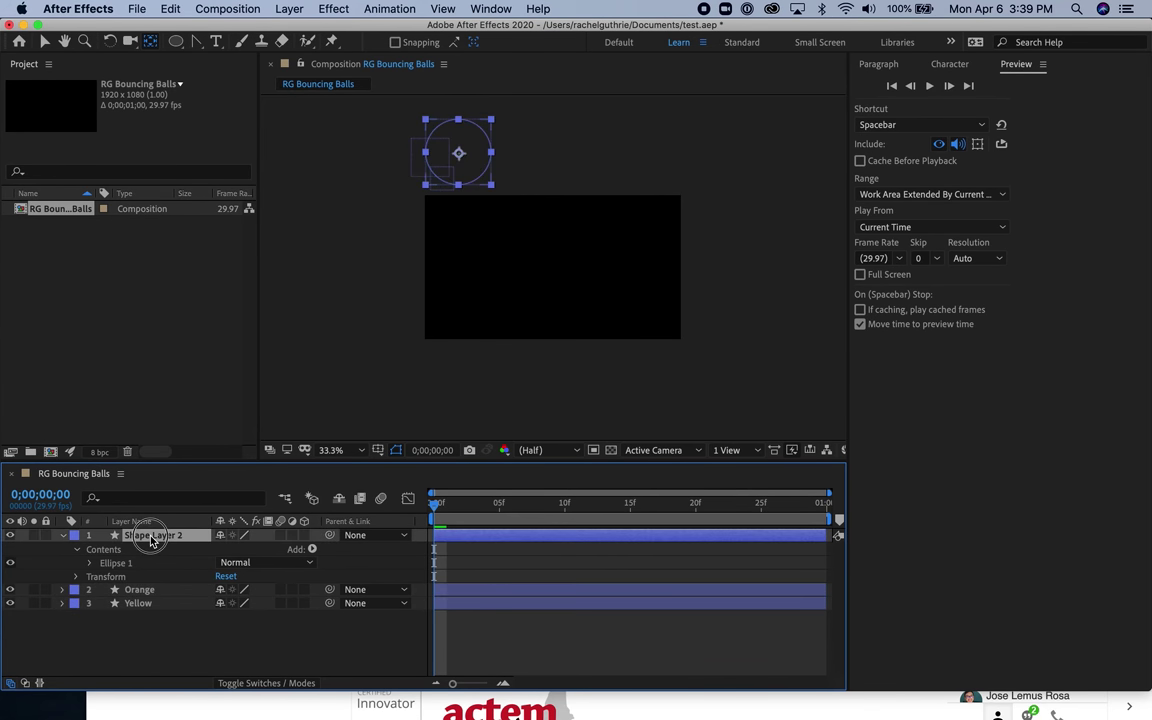
{"action": "right_click", "coordinate": [176, 541]}
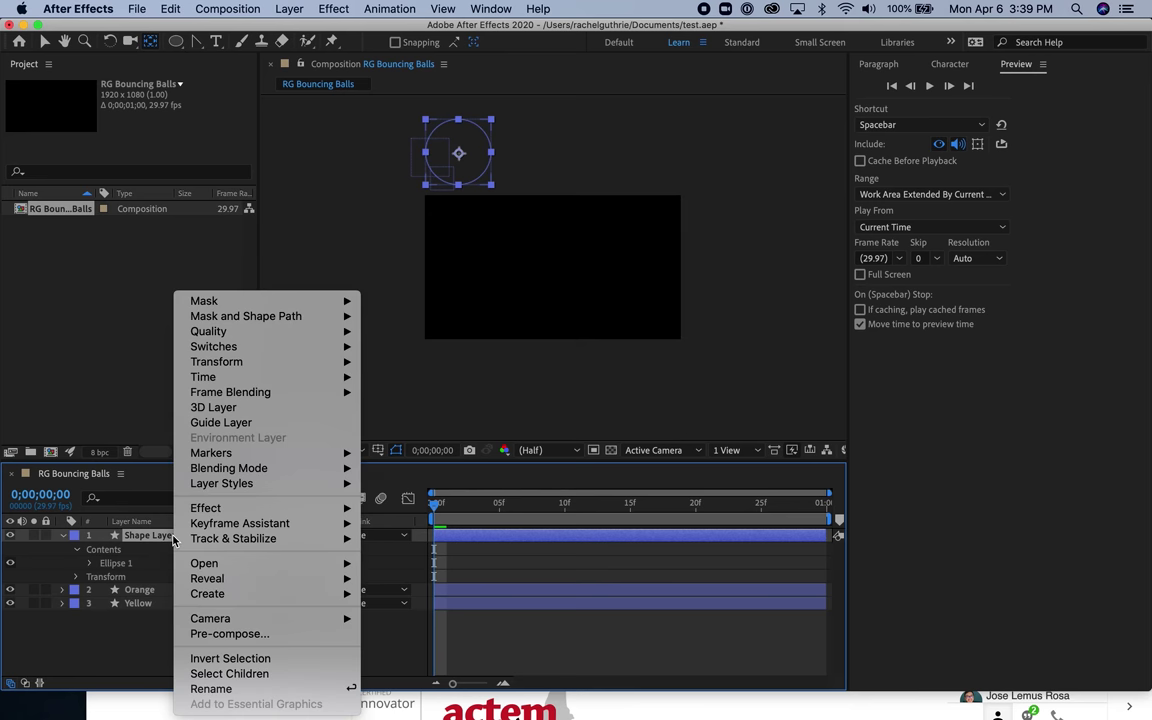
{"action": "left_click", "coordinate": [218, 694]}
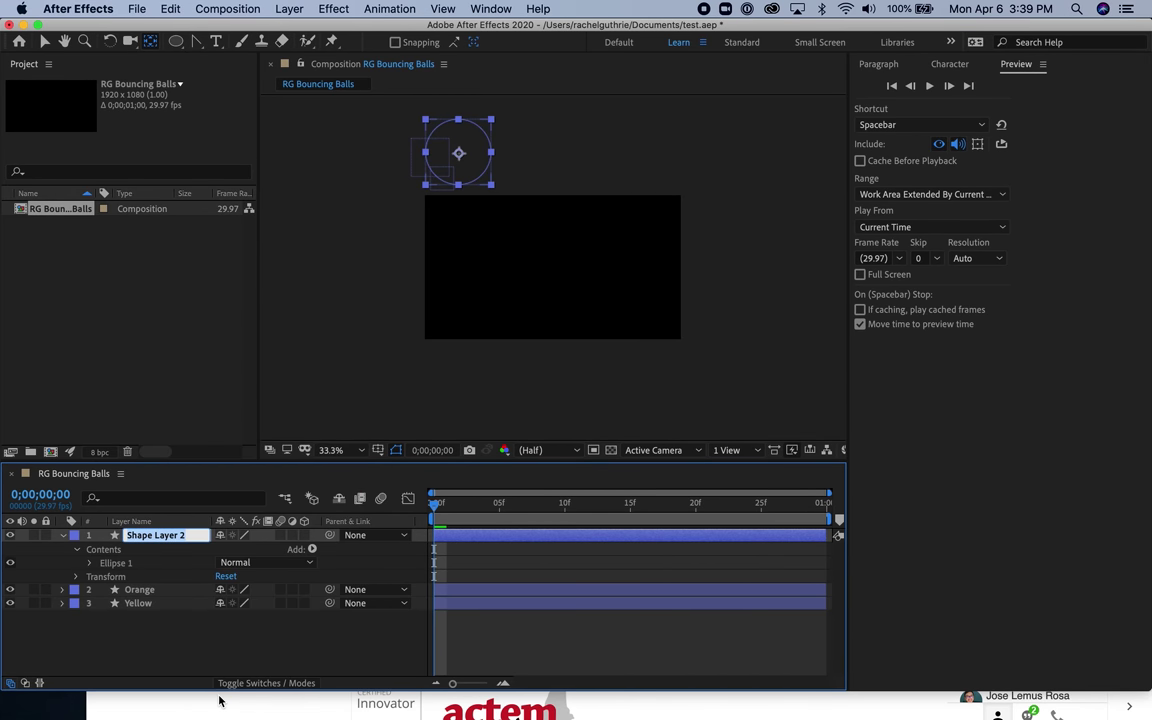
{"action": "type", "text": "Red"}
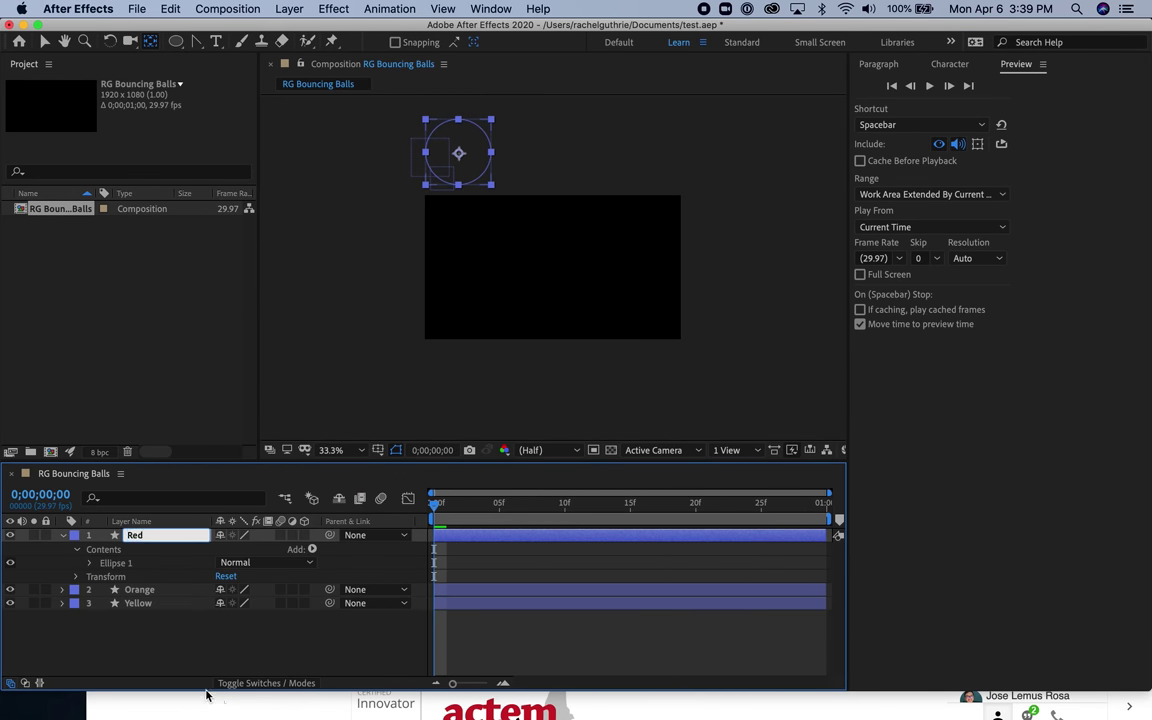
Turn on Position keyframing for Red and drop the ball to its first landing at frame 2.
{"action": "left_click", "coordinate": [77, 578]}
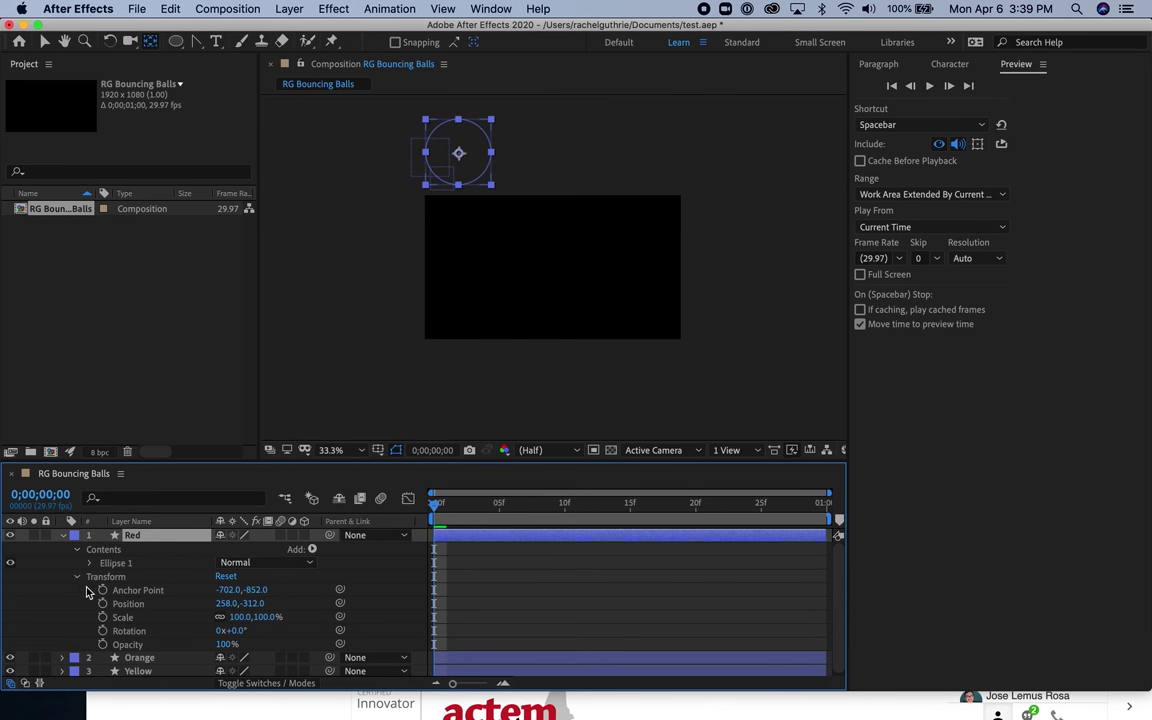
{"action": "left_click", "coordinate": [102, 604]}
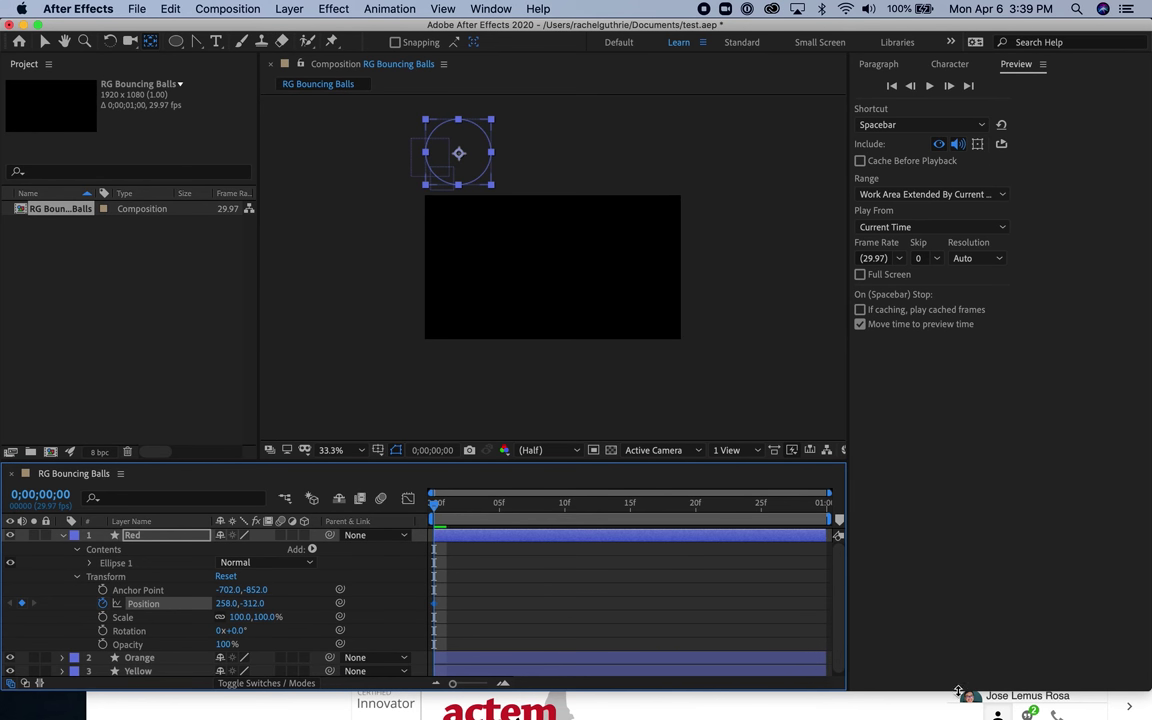
{"action": "left_click_drag", "start_coordinate": [958, 690], "coordinate": [958, 712]}
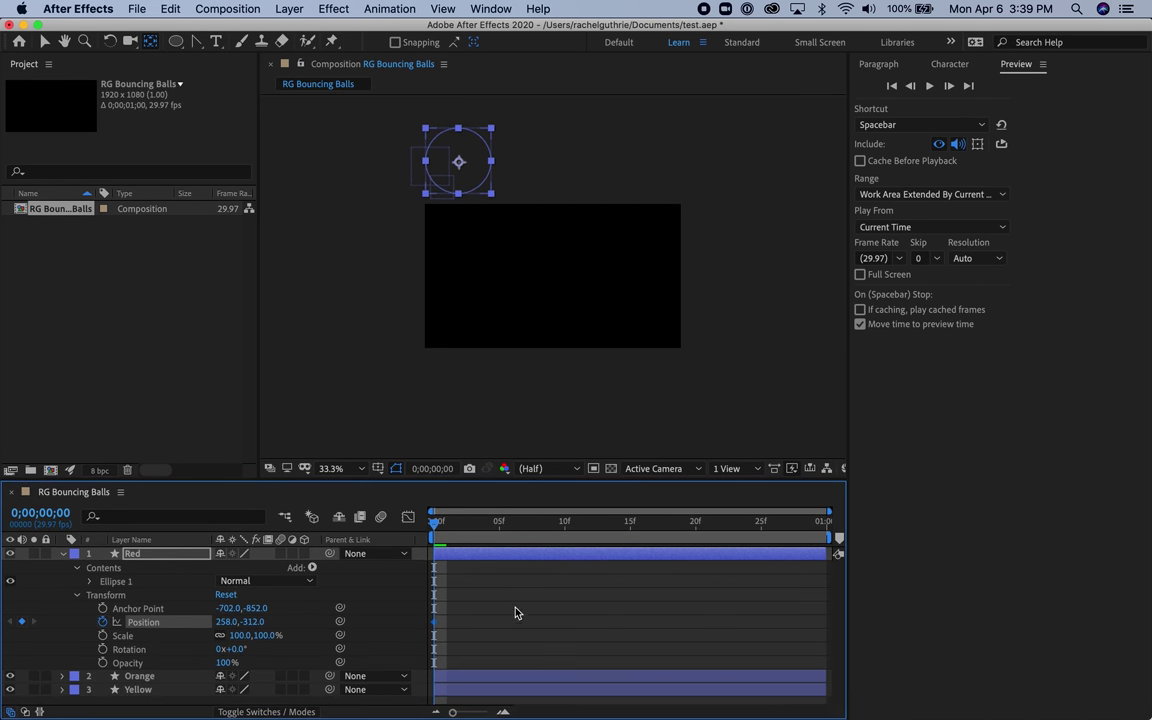
{"action": "key", "text": "v"}
{"action": "left_click_drag", "start_coordinate": [437, 522], "coordinate": [463, 527]}
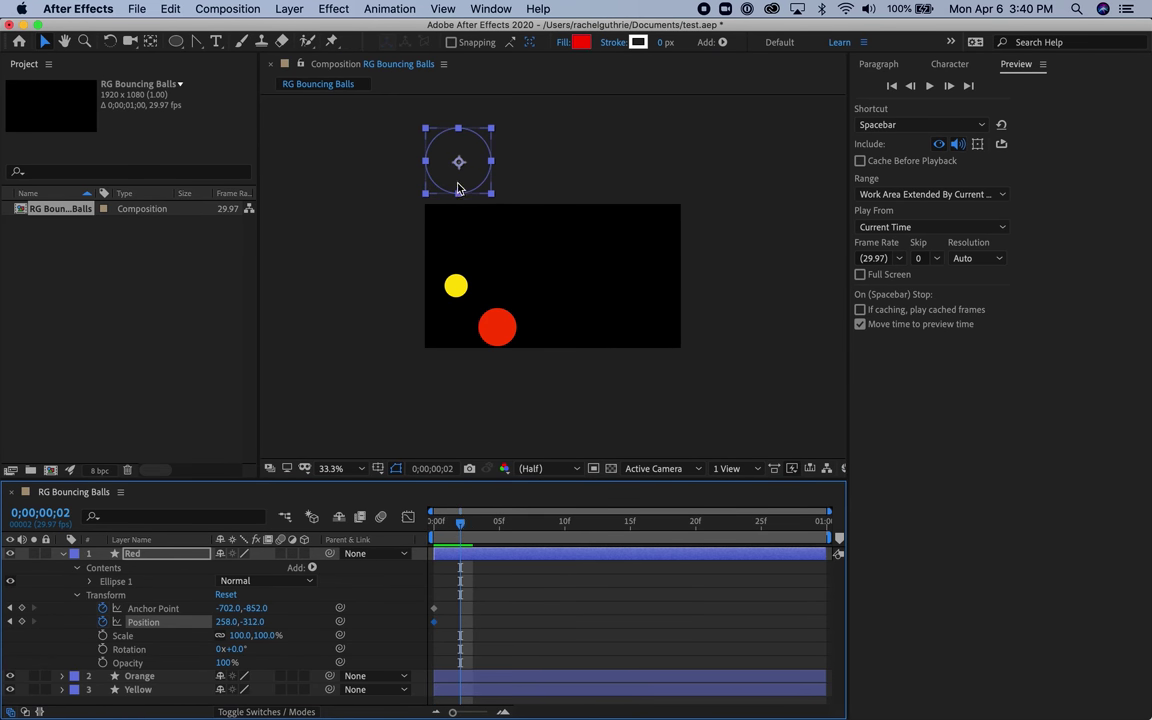
{"action": "left_click_drag", "start_coordinate": [458, 188], "coordinate": [518, 340]}
{"action": "left_click", "coordinate": [461, 524]}
Keyframe the red ball's peak at frame 10, second landing at frame 19, top-right exit at frame 27.
{"action": "left_click_drag", "start_coordinate": [461, 524], "coordinate": [565, 524]}
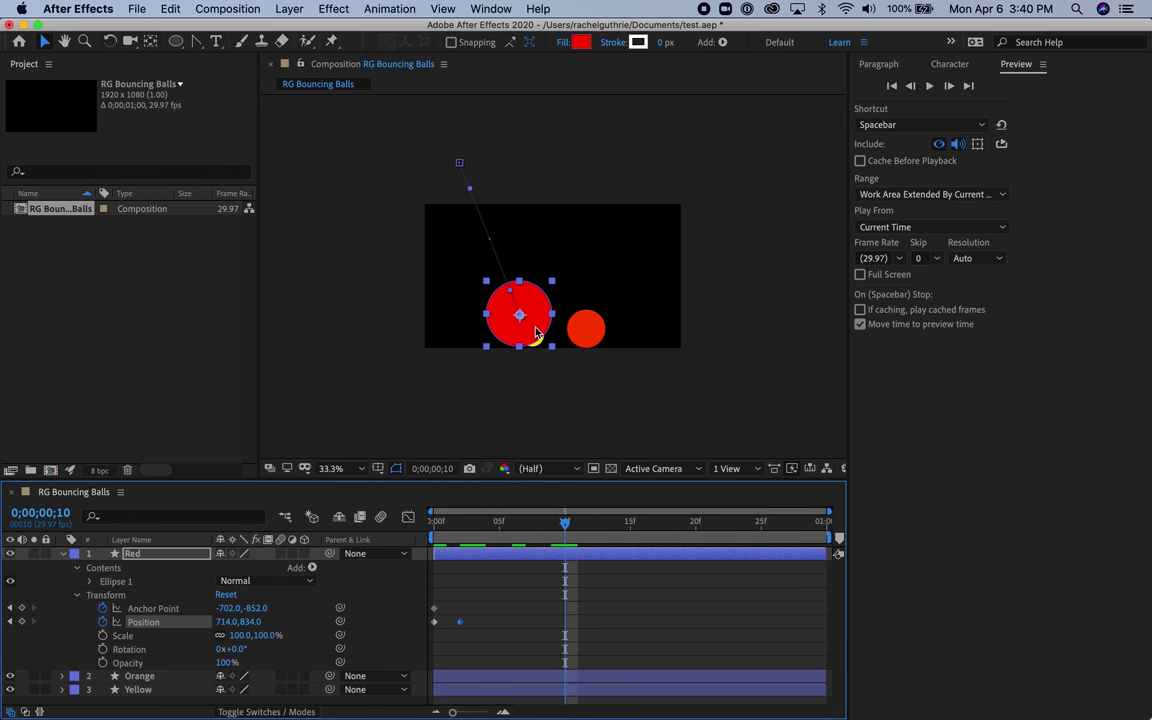
{"action": "left_click_drag", "start_coordinate": [535, 333], "coordinate": [581, 261]}
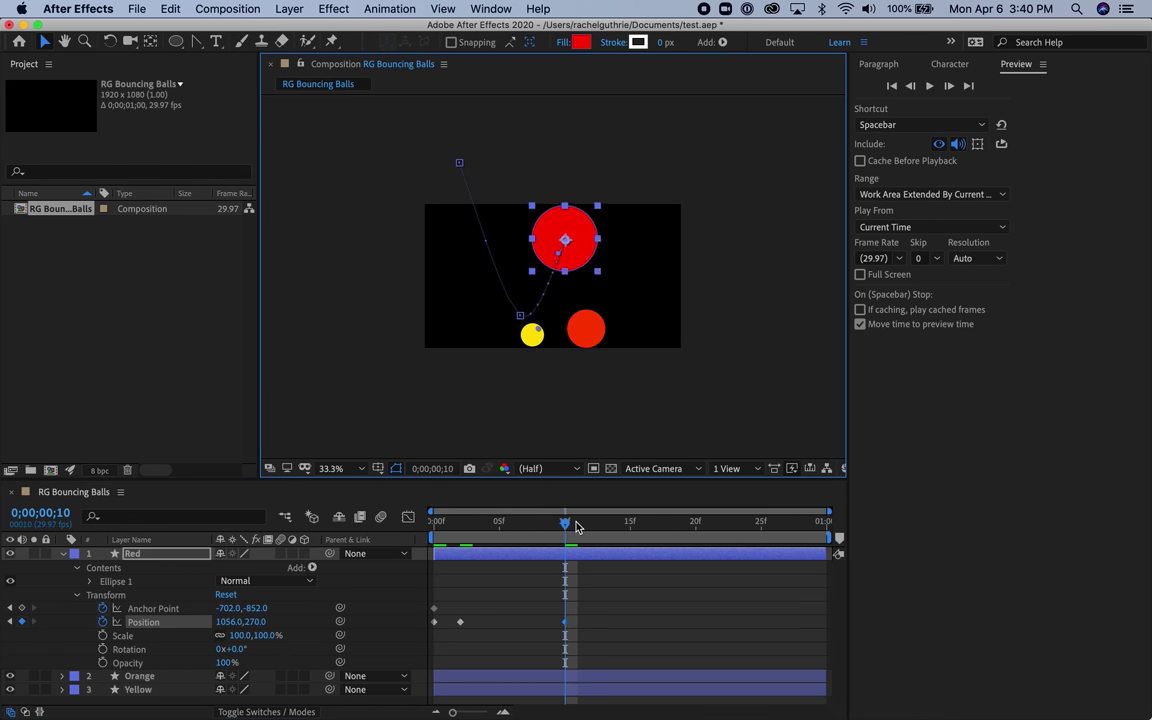
{"action": "left_click_drag", "start_coordinate": [567, 523], "coordinate": [680, 541]}
{"action": "left_click_drag", "start_coordinate": [590, 266], "coordinate": [625, 329]}
{"action": "left_click", "coordinate": [687, 526]}
{"action": "left_click_drag", "start_coordinate": [687, 526], "coordinate": [787, 526]}
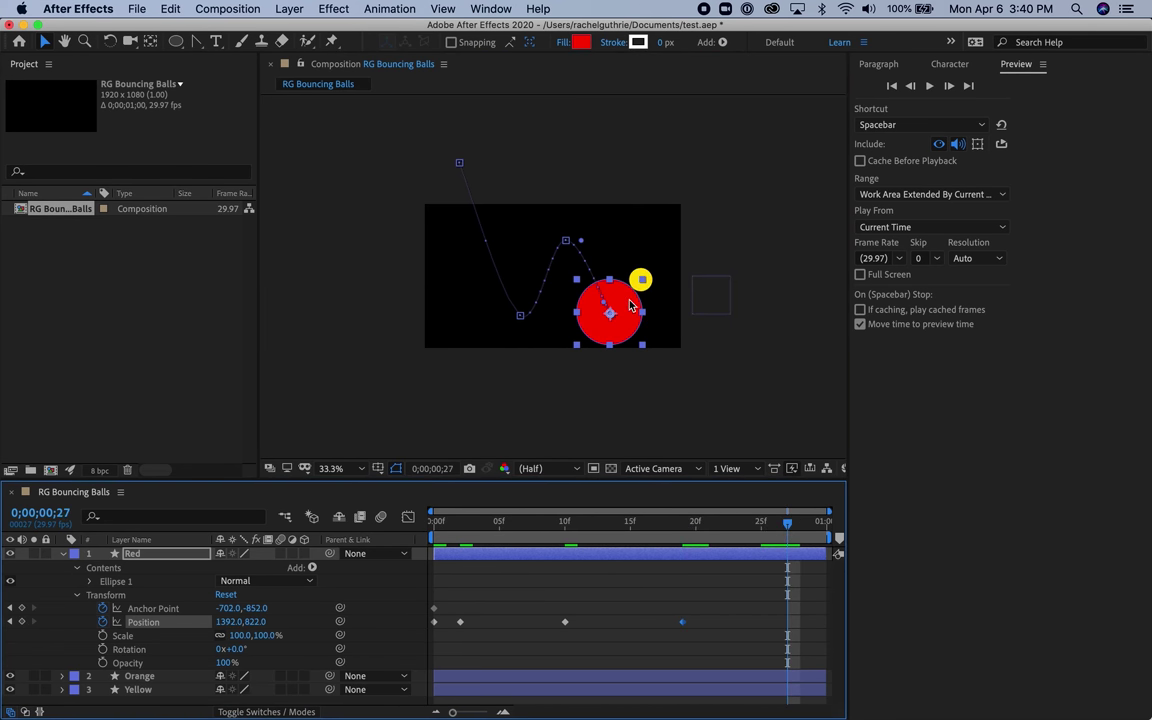
{"action": "left_click_drag", "start_coordinate": [631, 308], "coordinate": [706, 153]}
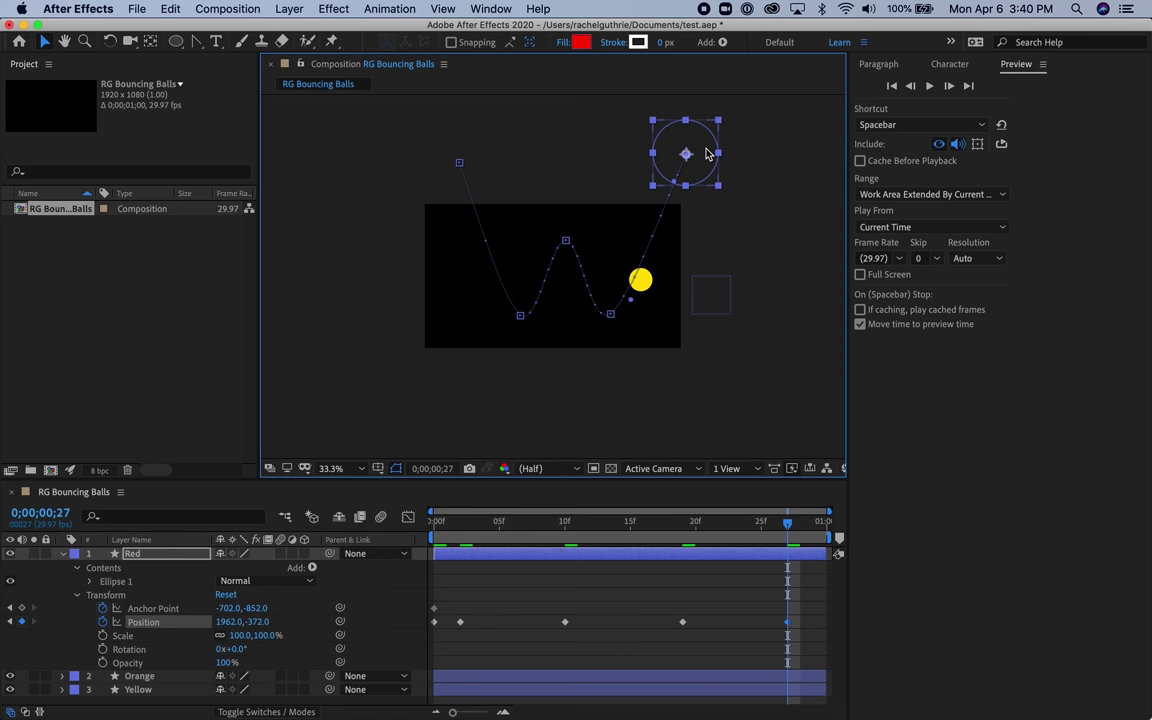
At frame 29, select motion-path points to adjust their curves, then return to the Selection tool.
{"action": "left_click", "coordinate": [814, 521]}
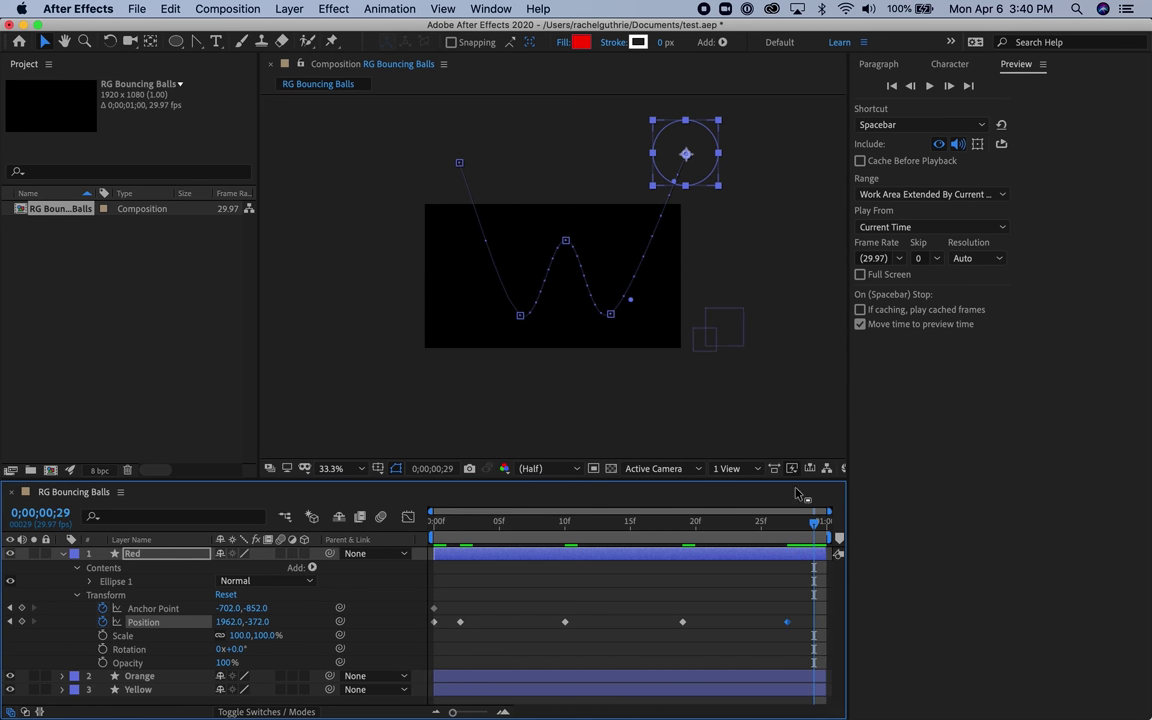
{"action": "left_click", "coordinate": [197, 42]}
{"action": "left_click", "coordinate": [520, 316]}
{"action": "left_click", "coordinate": [611, 315]}
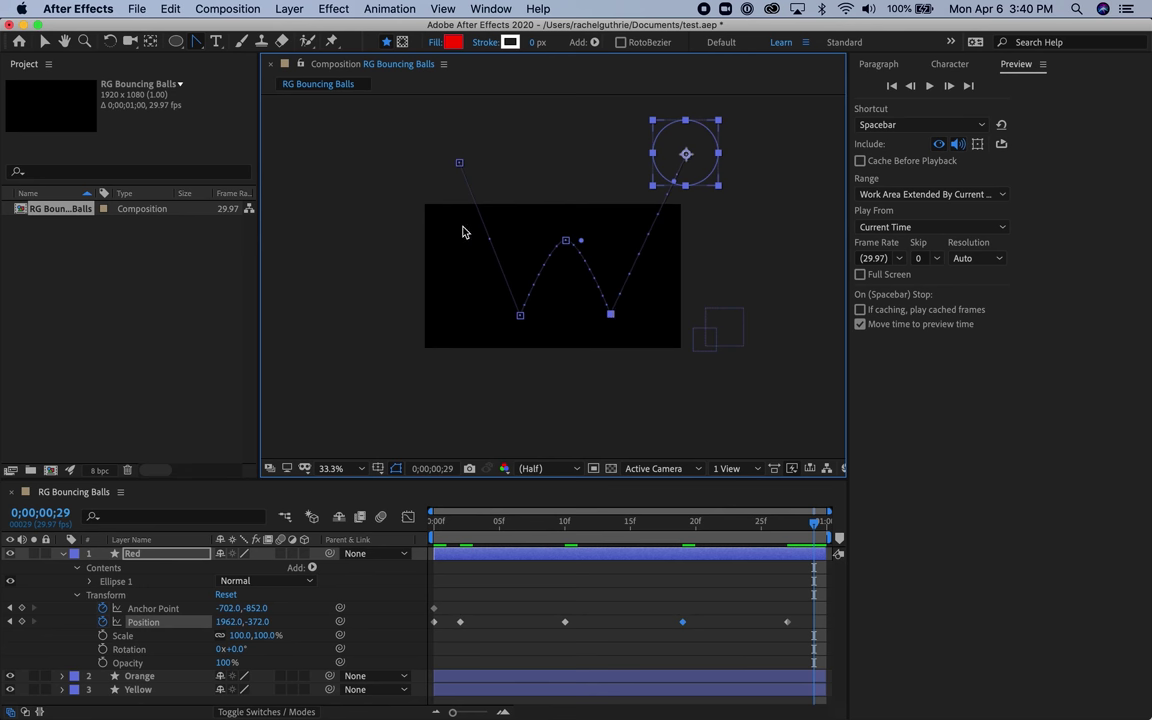
{"action": "left_click", "coordinate": [44, 42]}
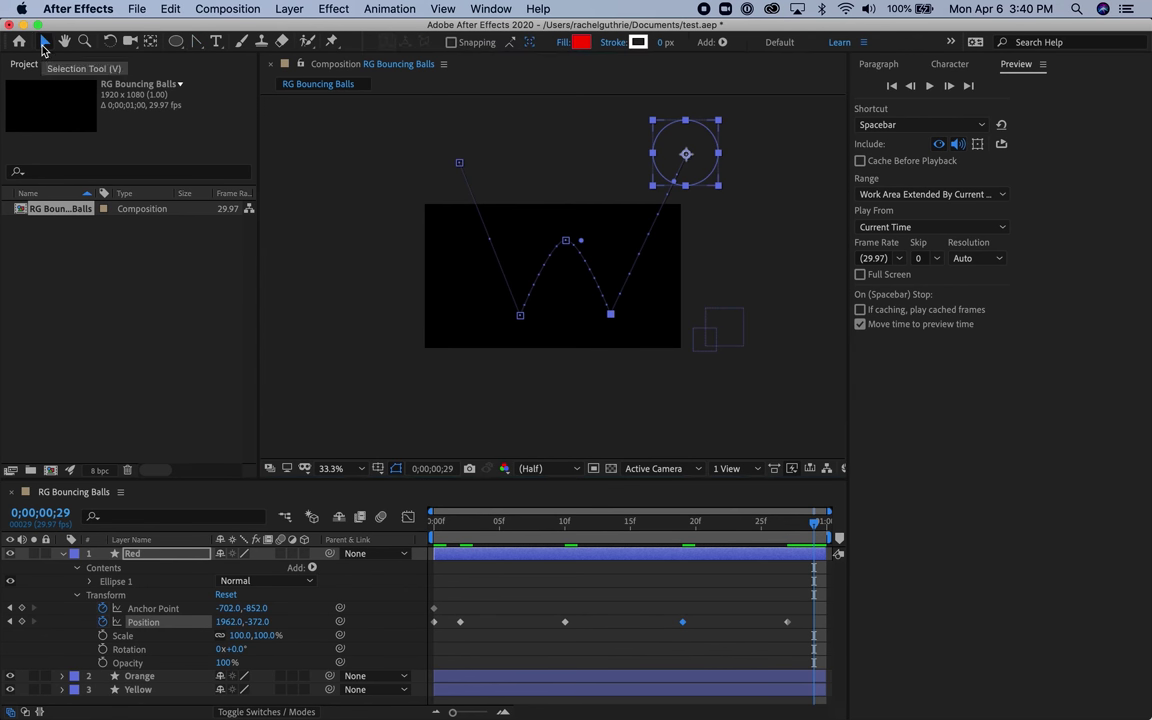
Deselect the Red layer and preview the yellow, orange and red balls bouncing.
{"action": "left_click", "coordinate": [782, 123]}
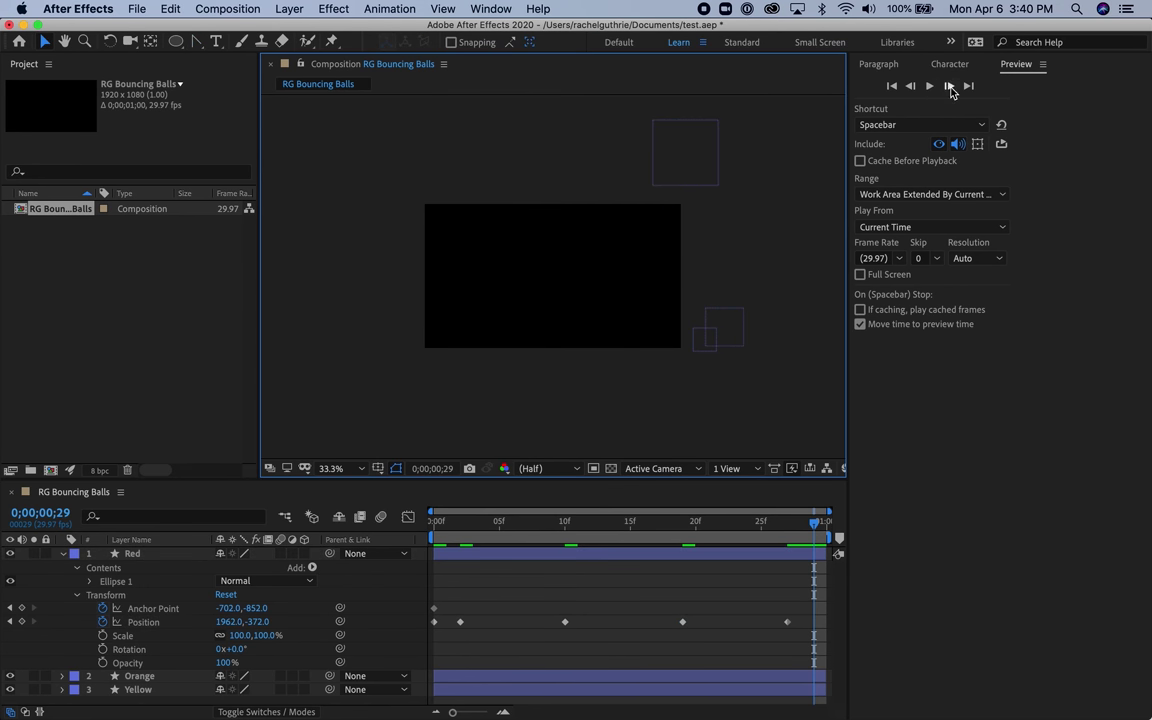
{"action": "left_click", "coordinate": [929, 87]}
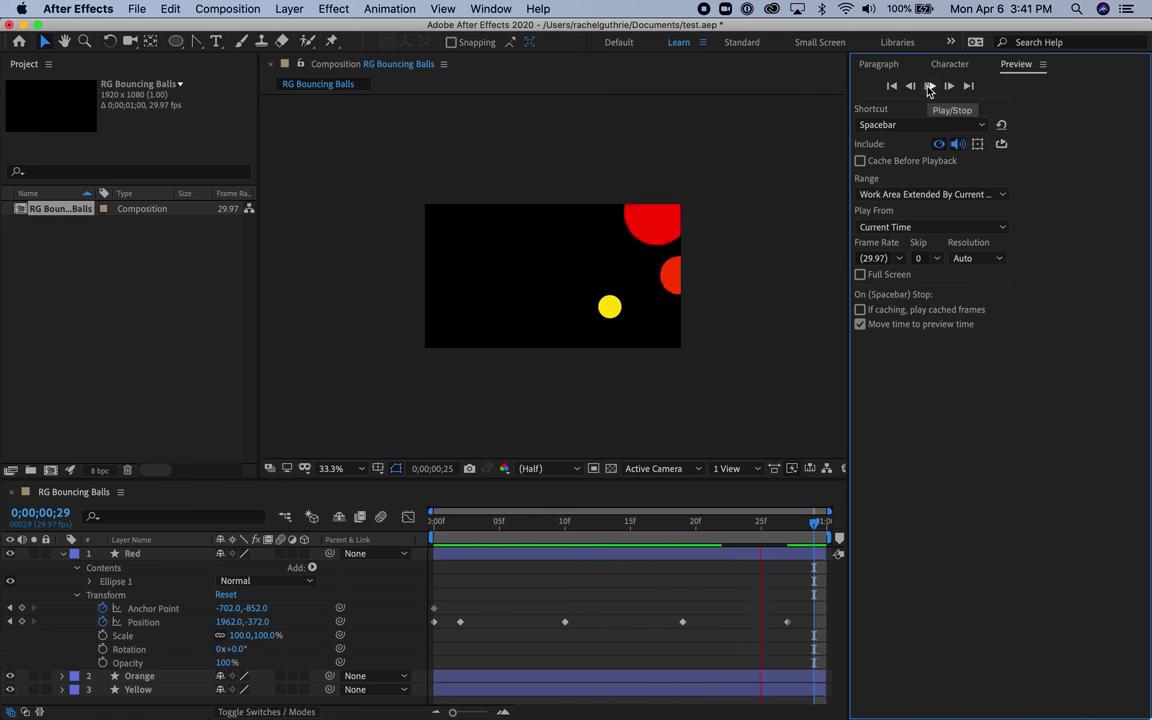